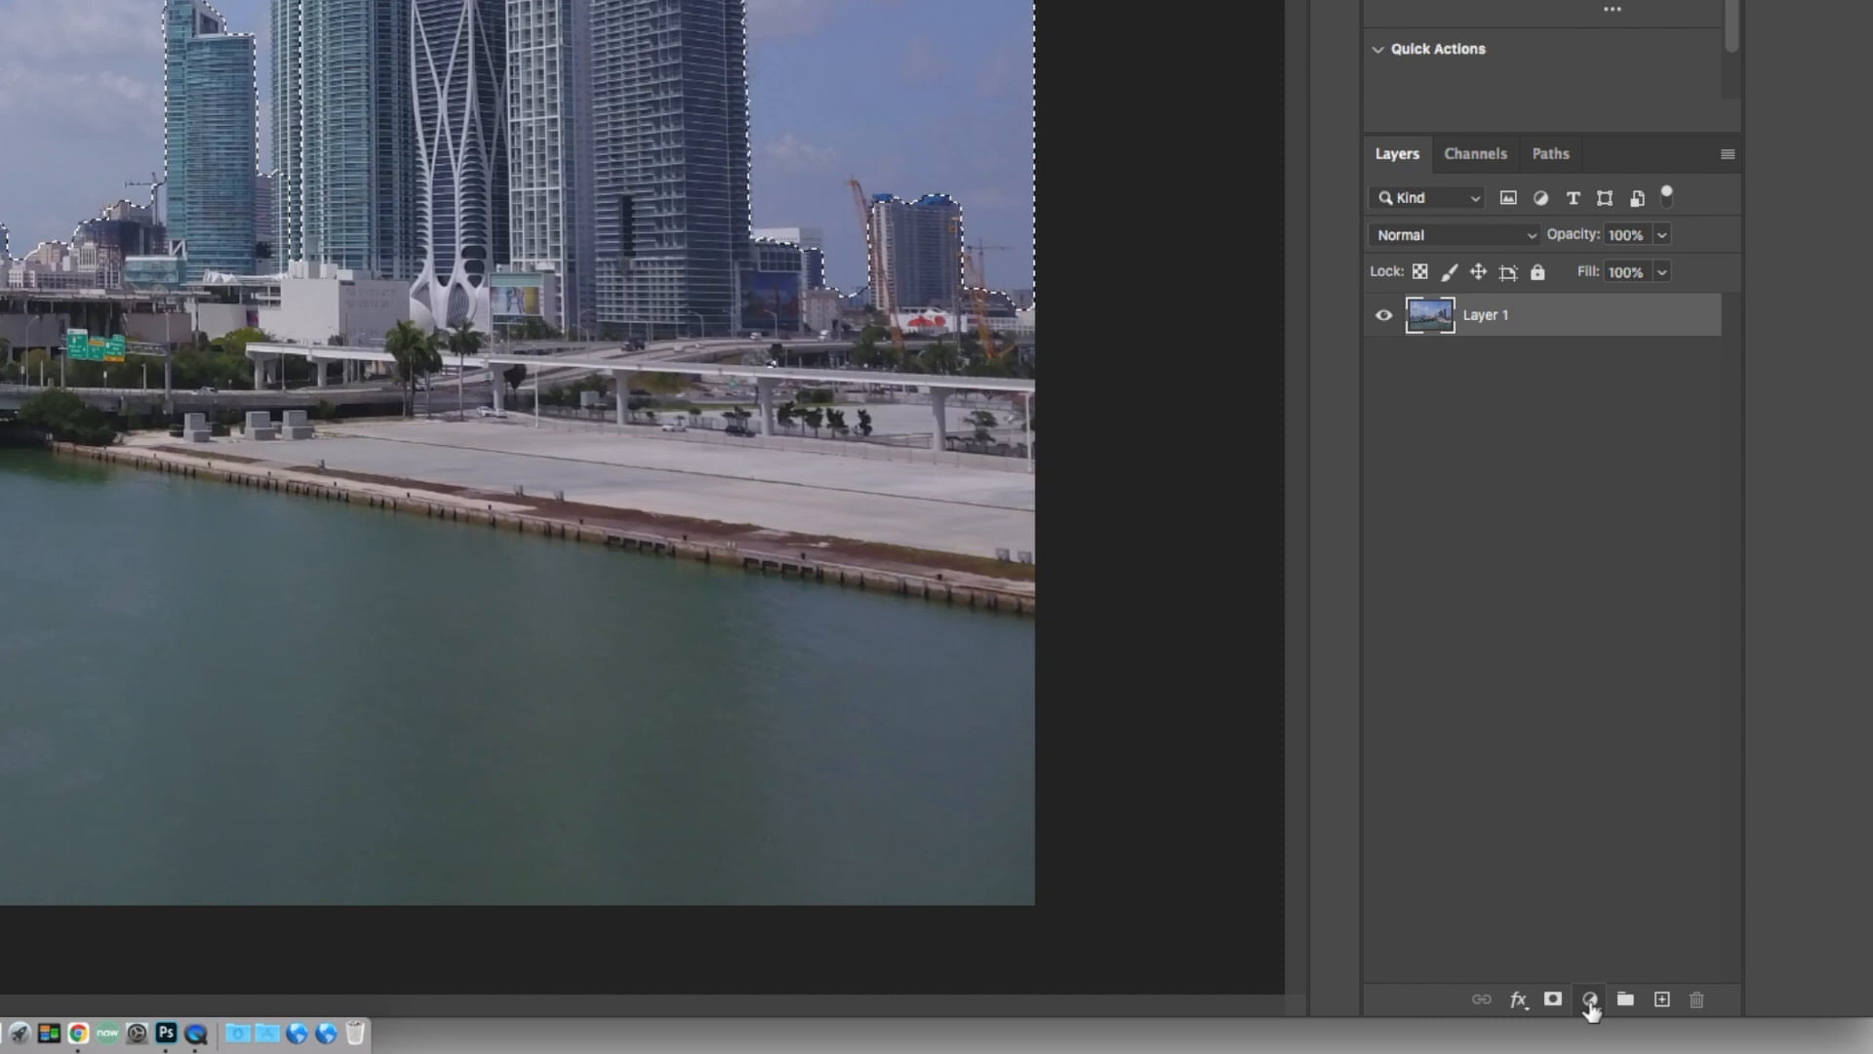
- Add a Black & White adjustment layer over the selected sky and load its mask as a selection
{"action": "left_click", "coordinate": [1591, 1001]}
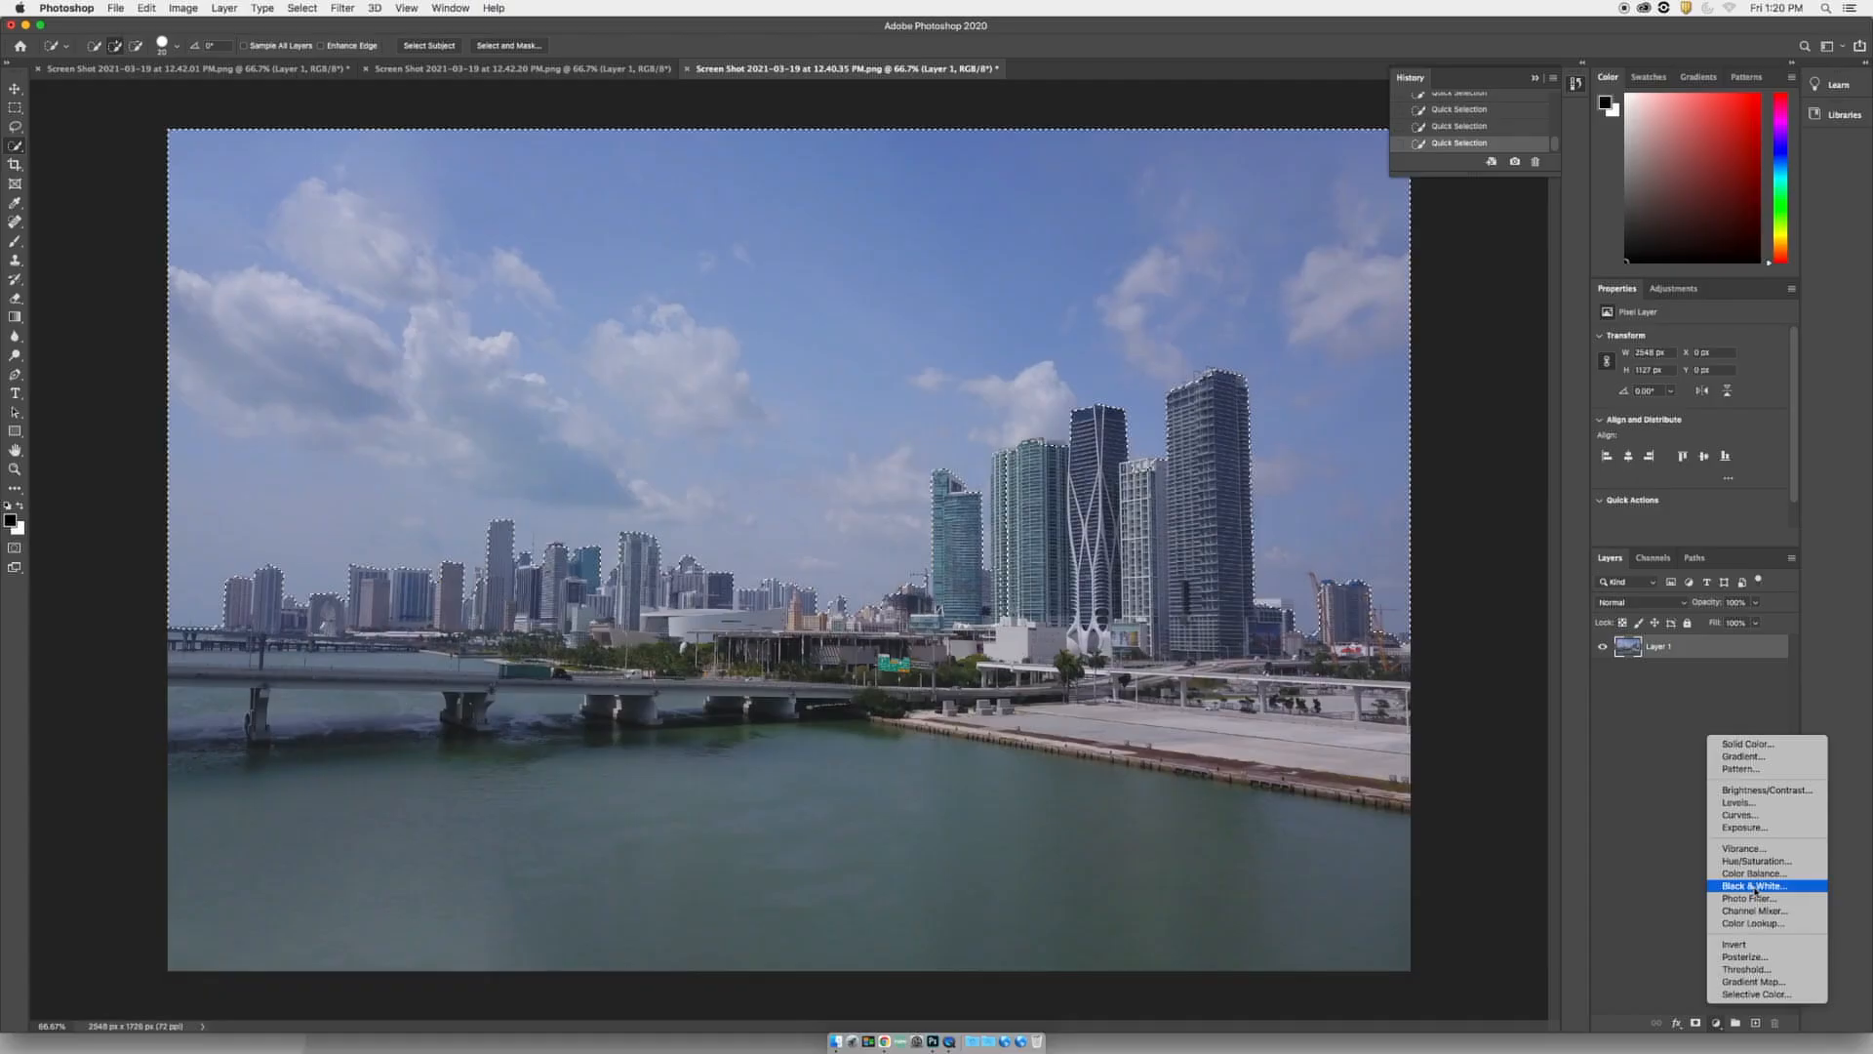
{"action": "left_click", "coordinate": [1660, 751]}
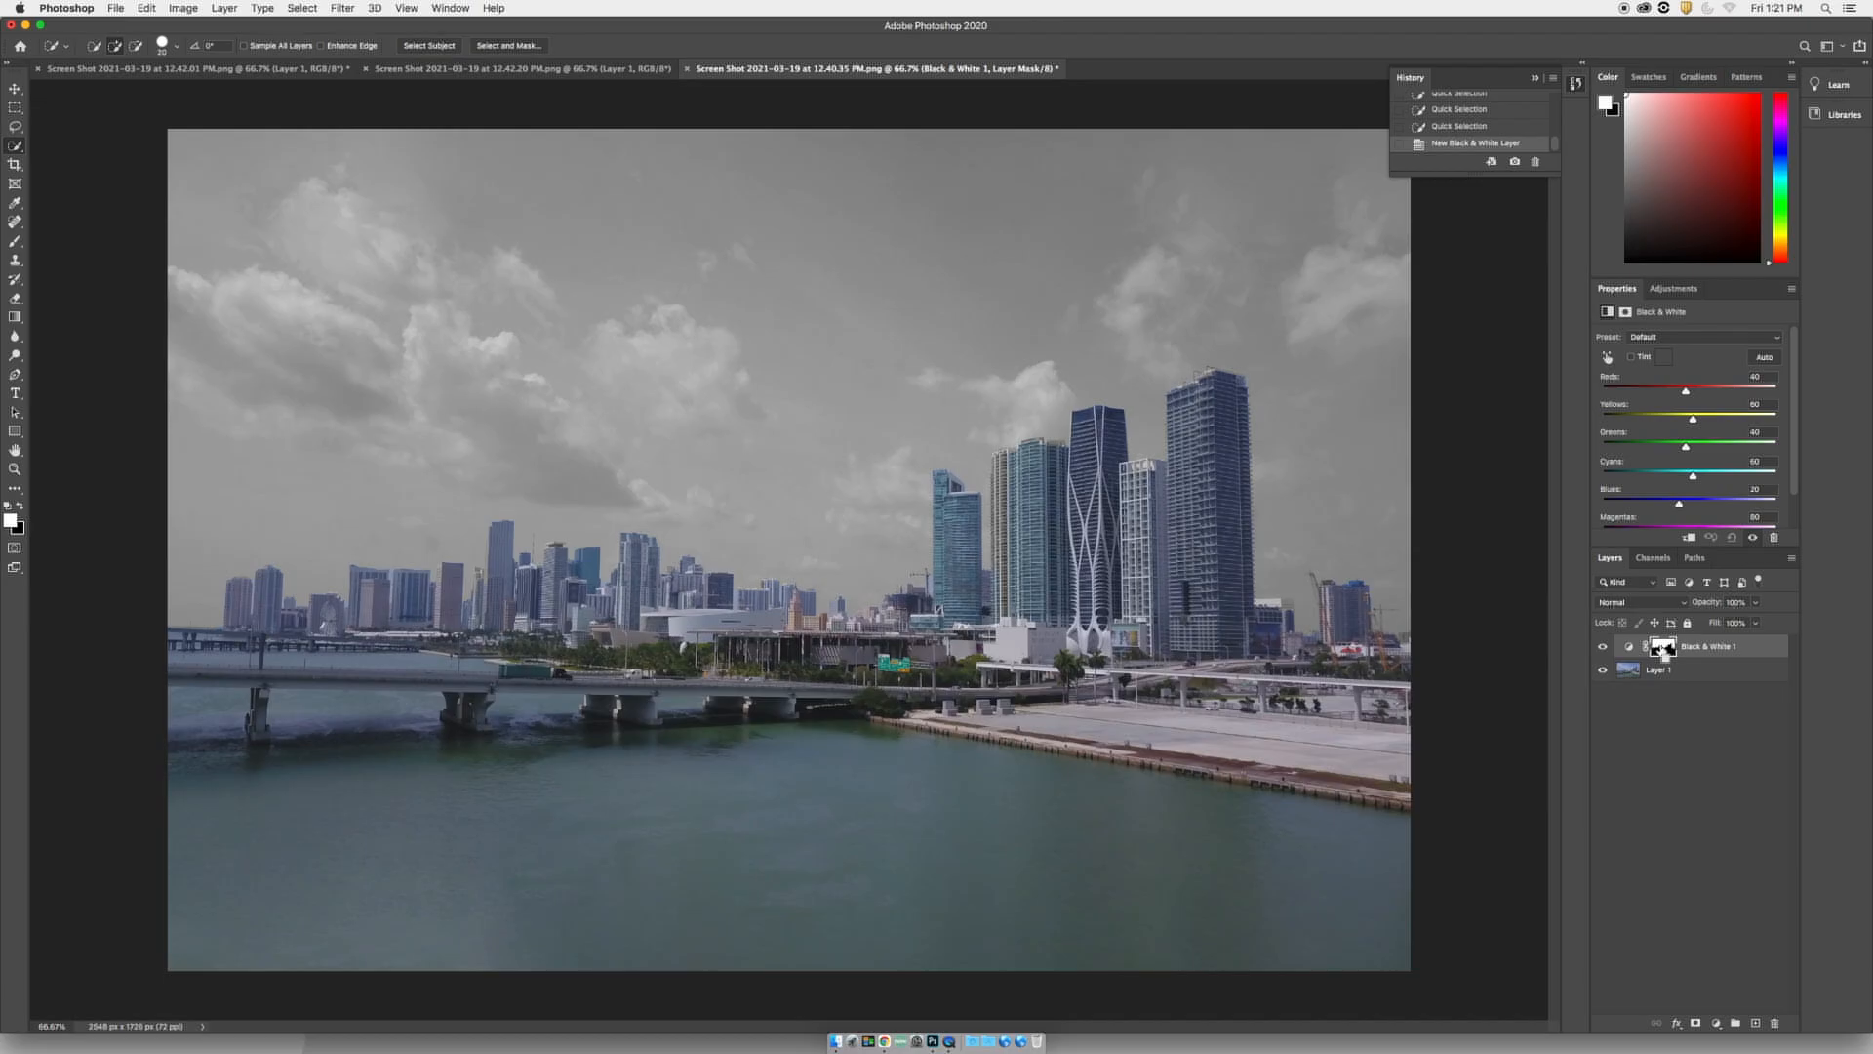
{"action": "left_click", "coordinate": [1664, 649], "text": "super"}
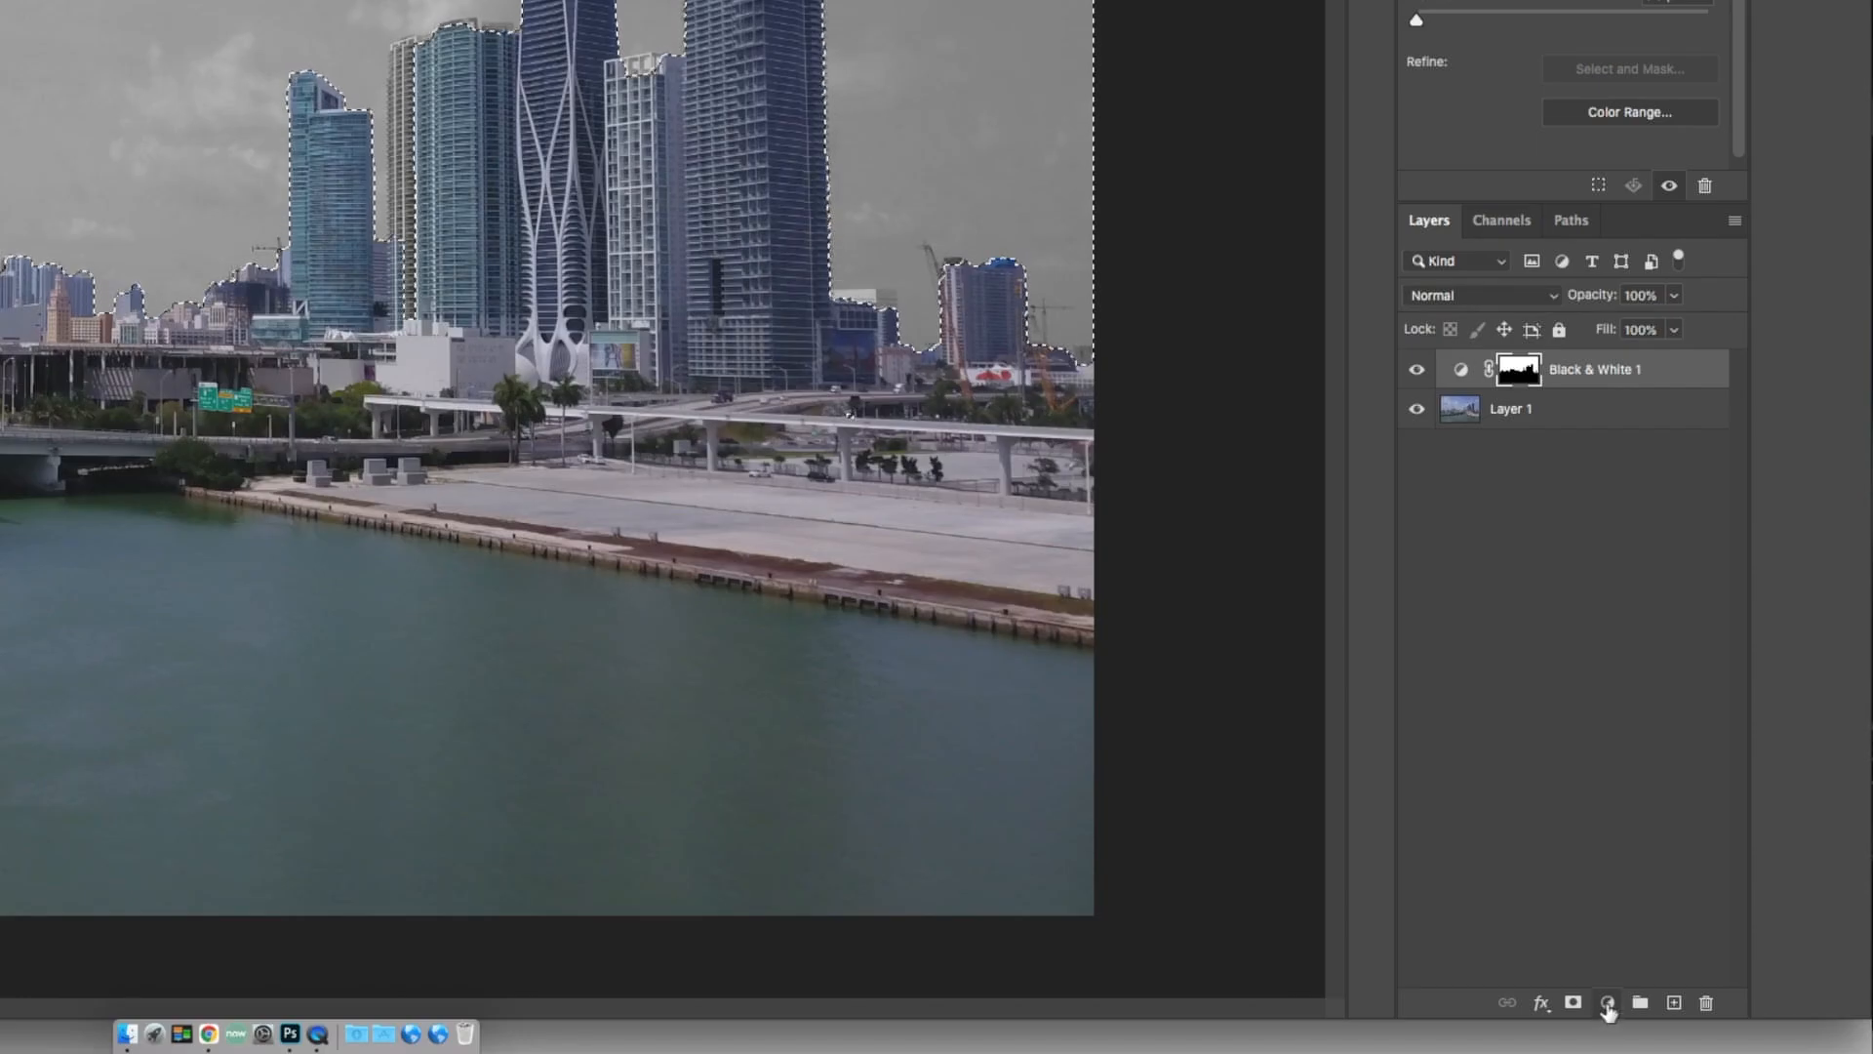
- Add a Solid Color fill layer over the sky selection in bright green #10f60b
{"action": "left_click", "coordinate": [1607, 1003]}
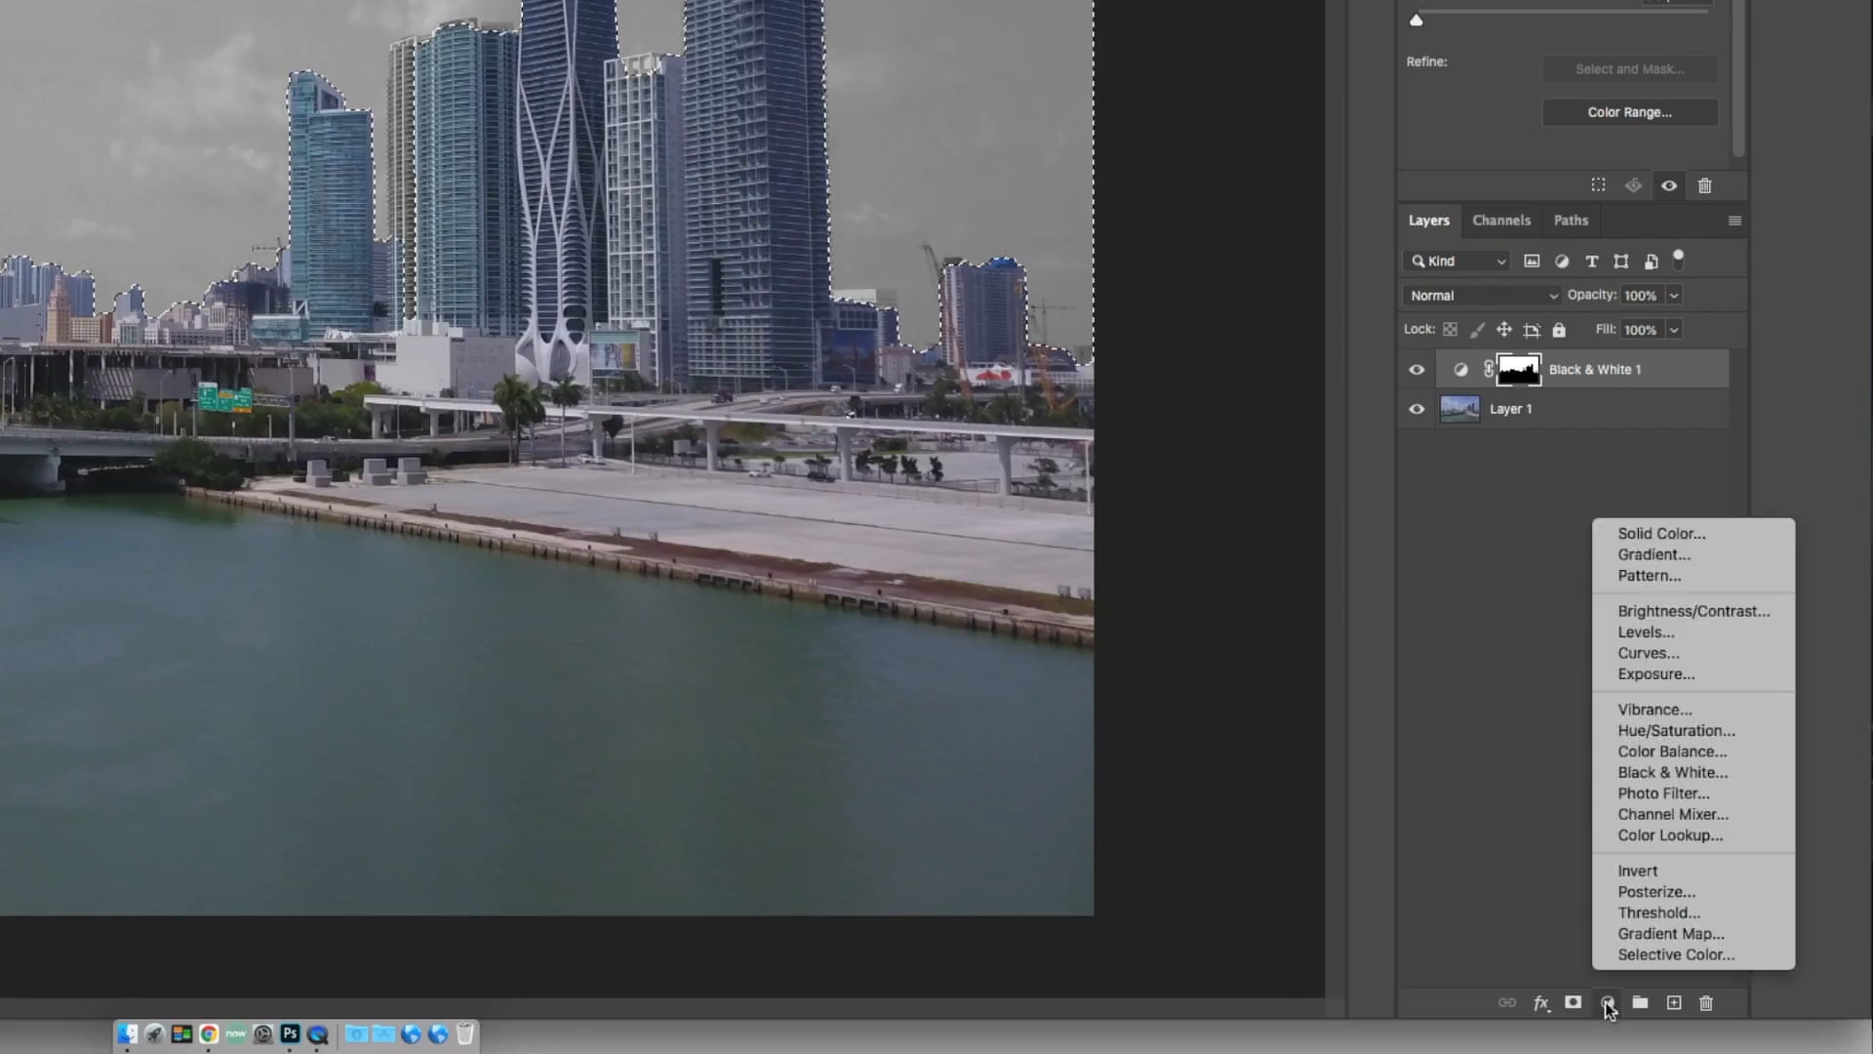
{"action": "left_click", "coordinate": [1659, 533]}
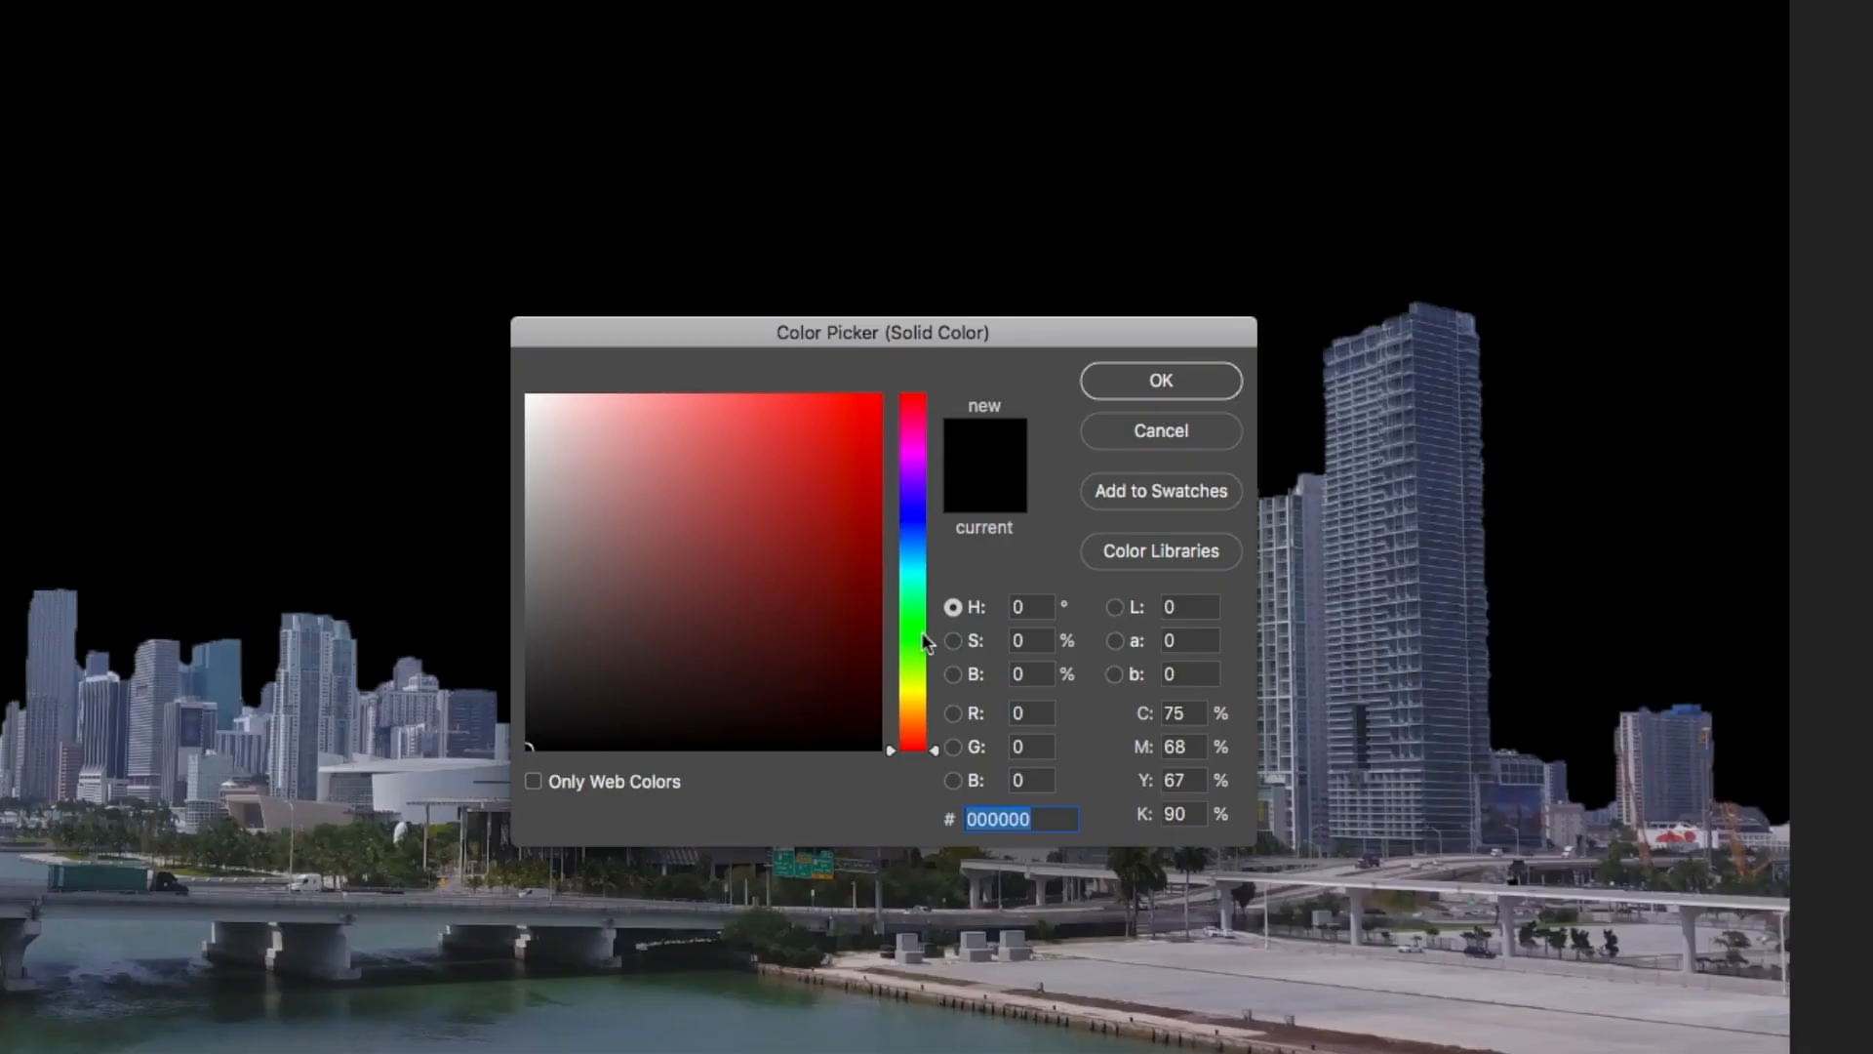
{"action": "left_click", "coordinate": [956, 544]}
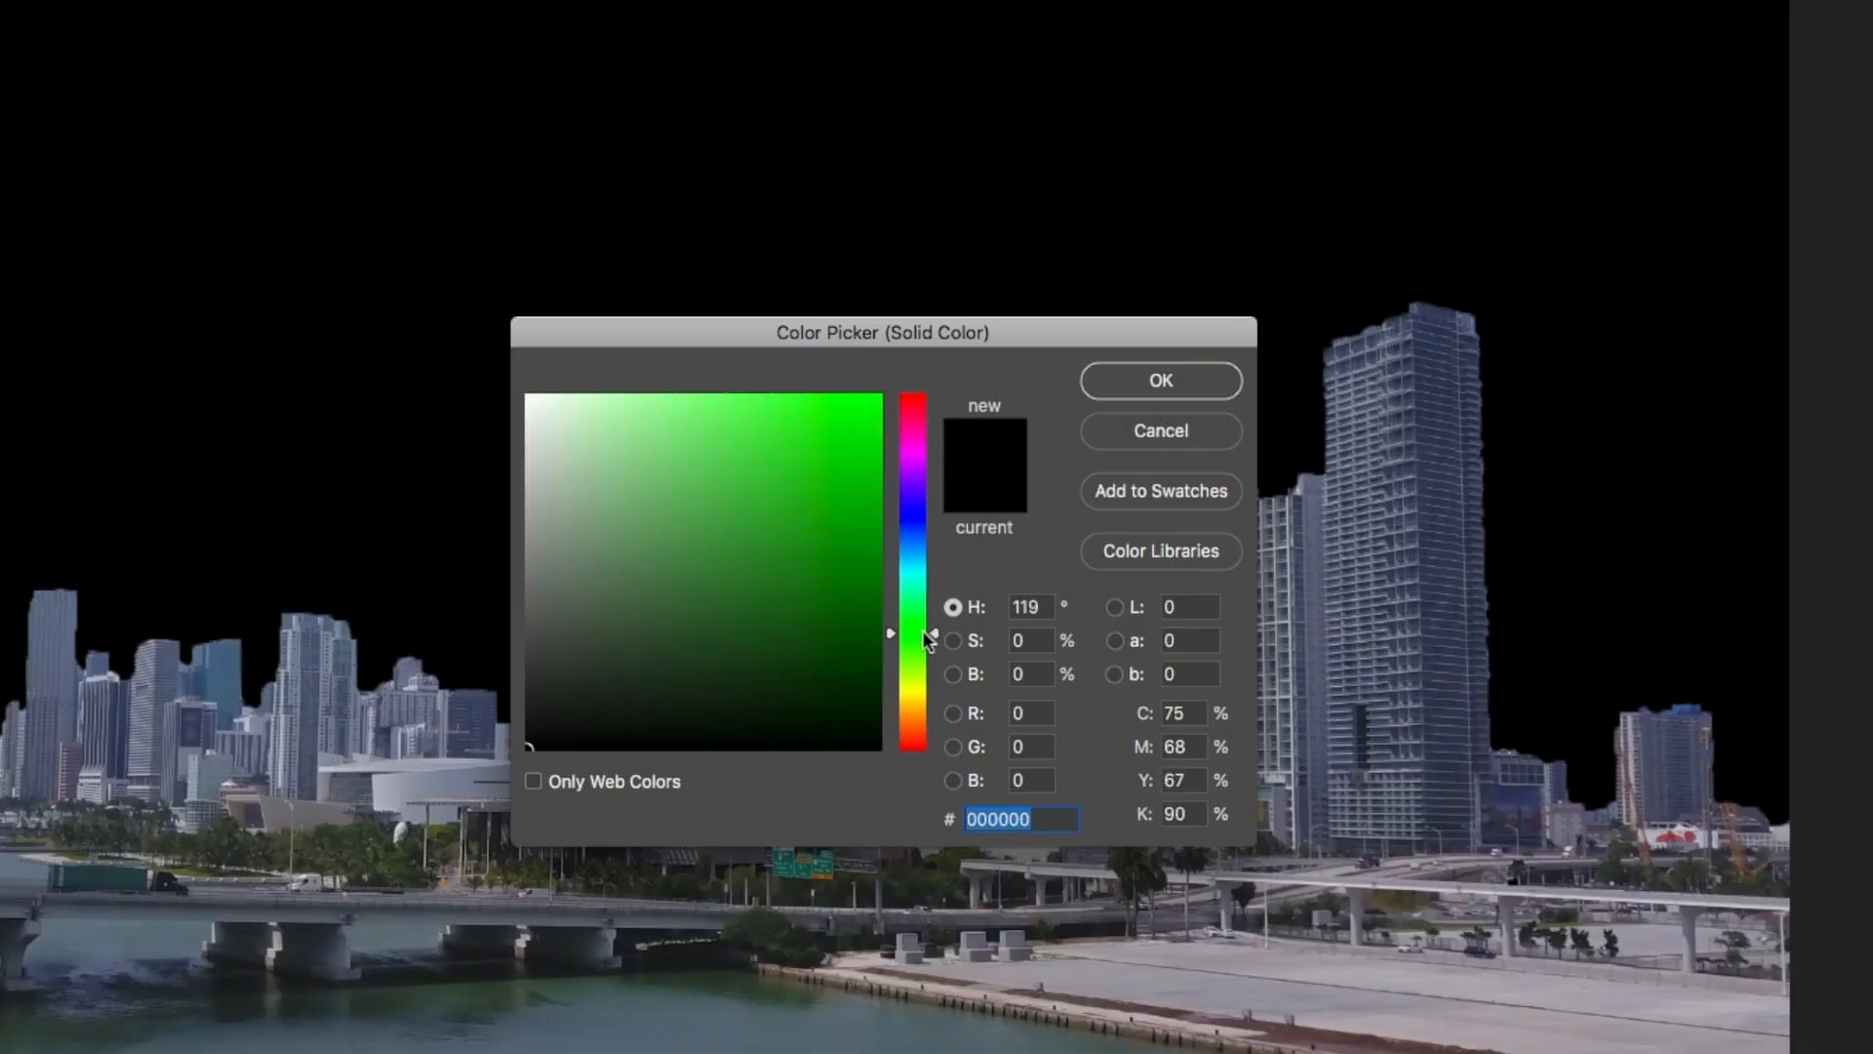
{"action": "left_click", "coordinate": [866, 406]}
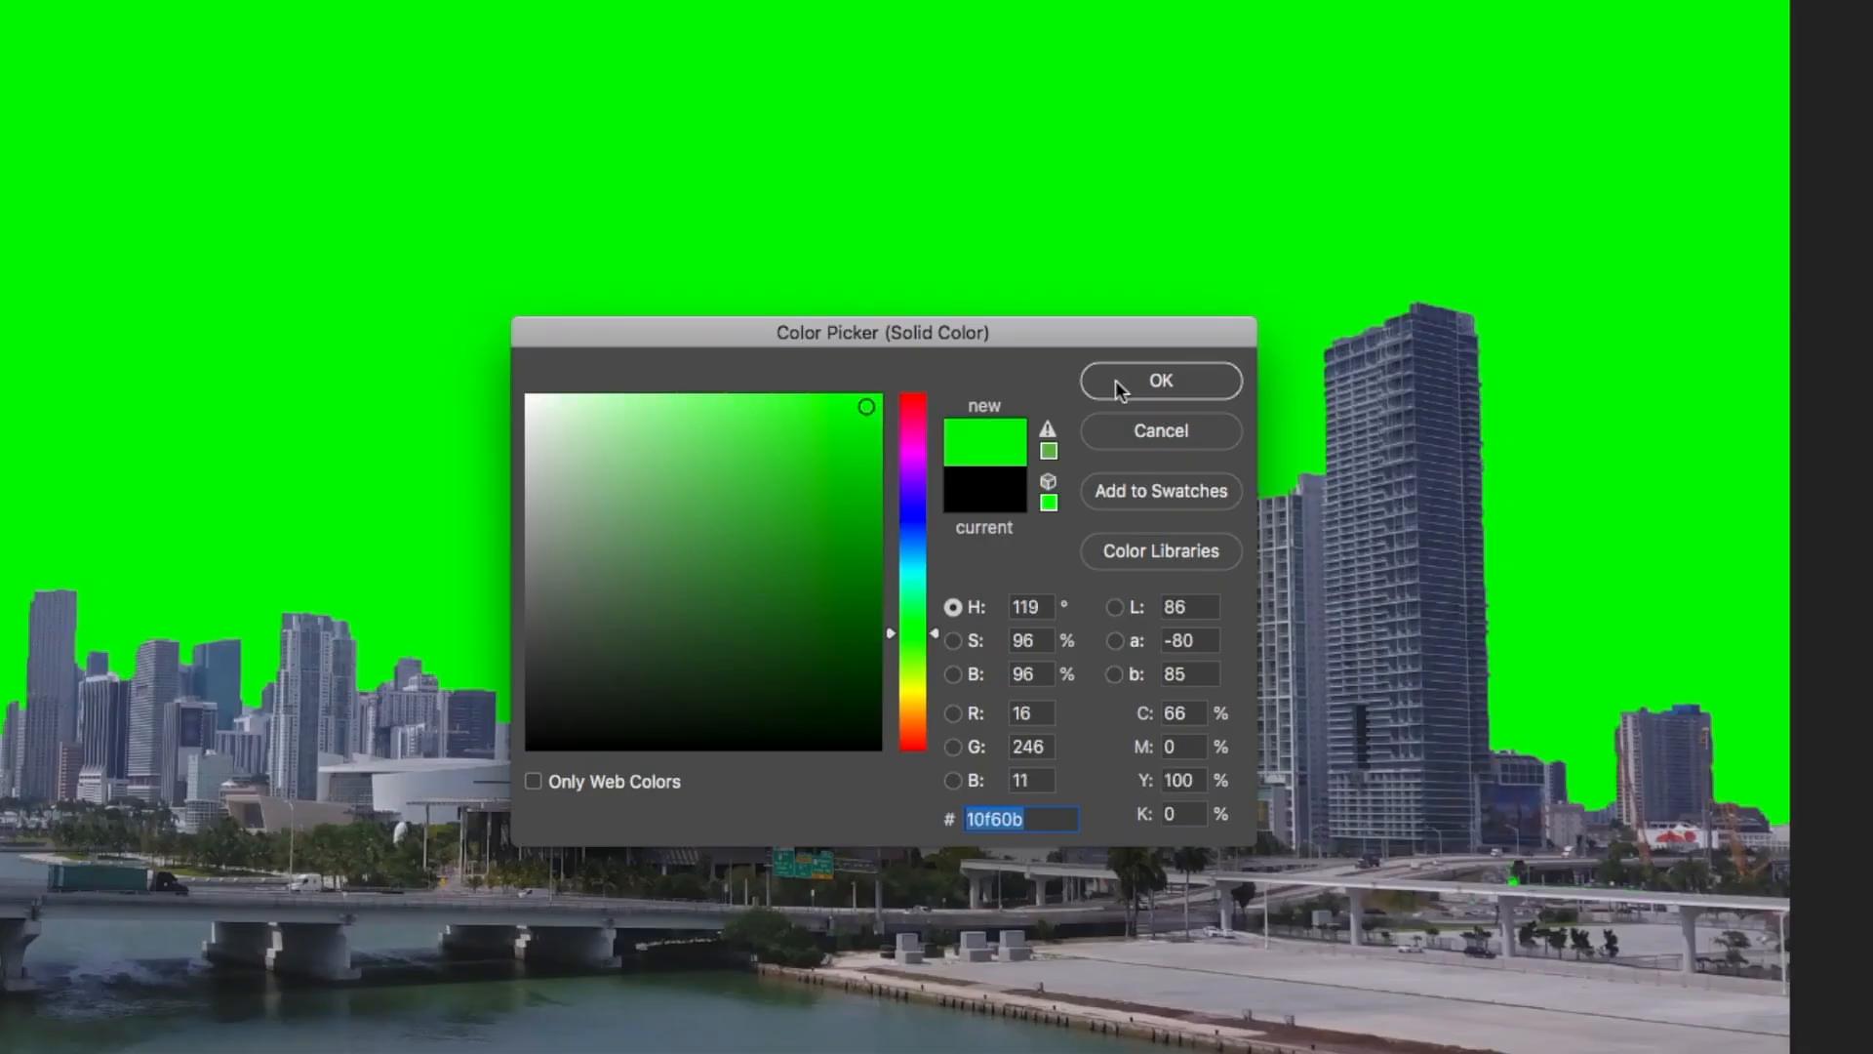
{"action": "left_click", "coordinate": [1121, 388]}
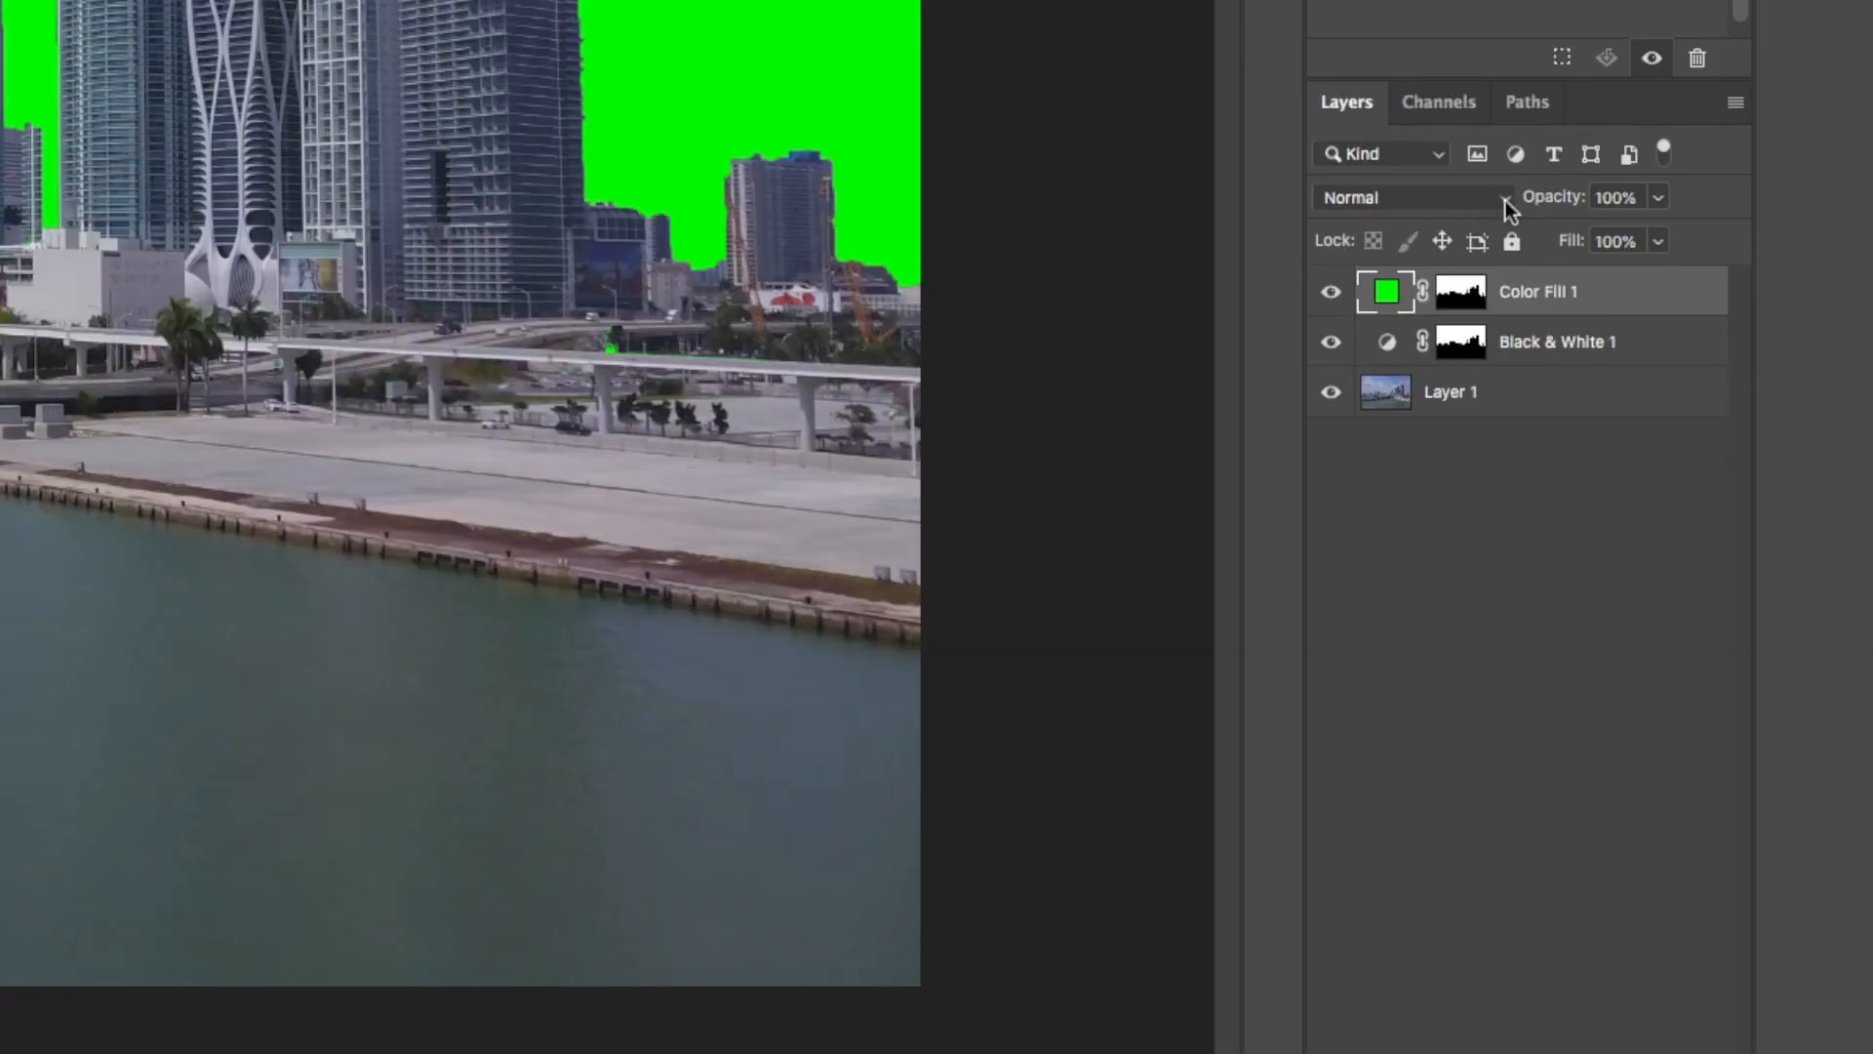
- Set the green sky fill layer's blend mode to Multiply and merge all three layers into one
{"action": "left_click", "coordinate": [1510, 203]}
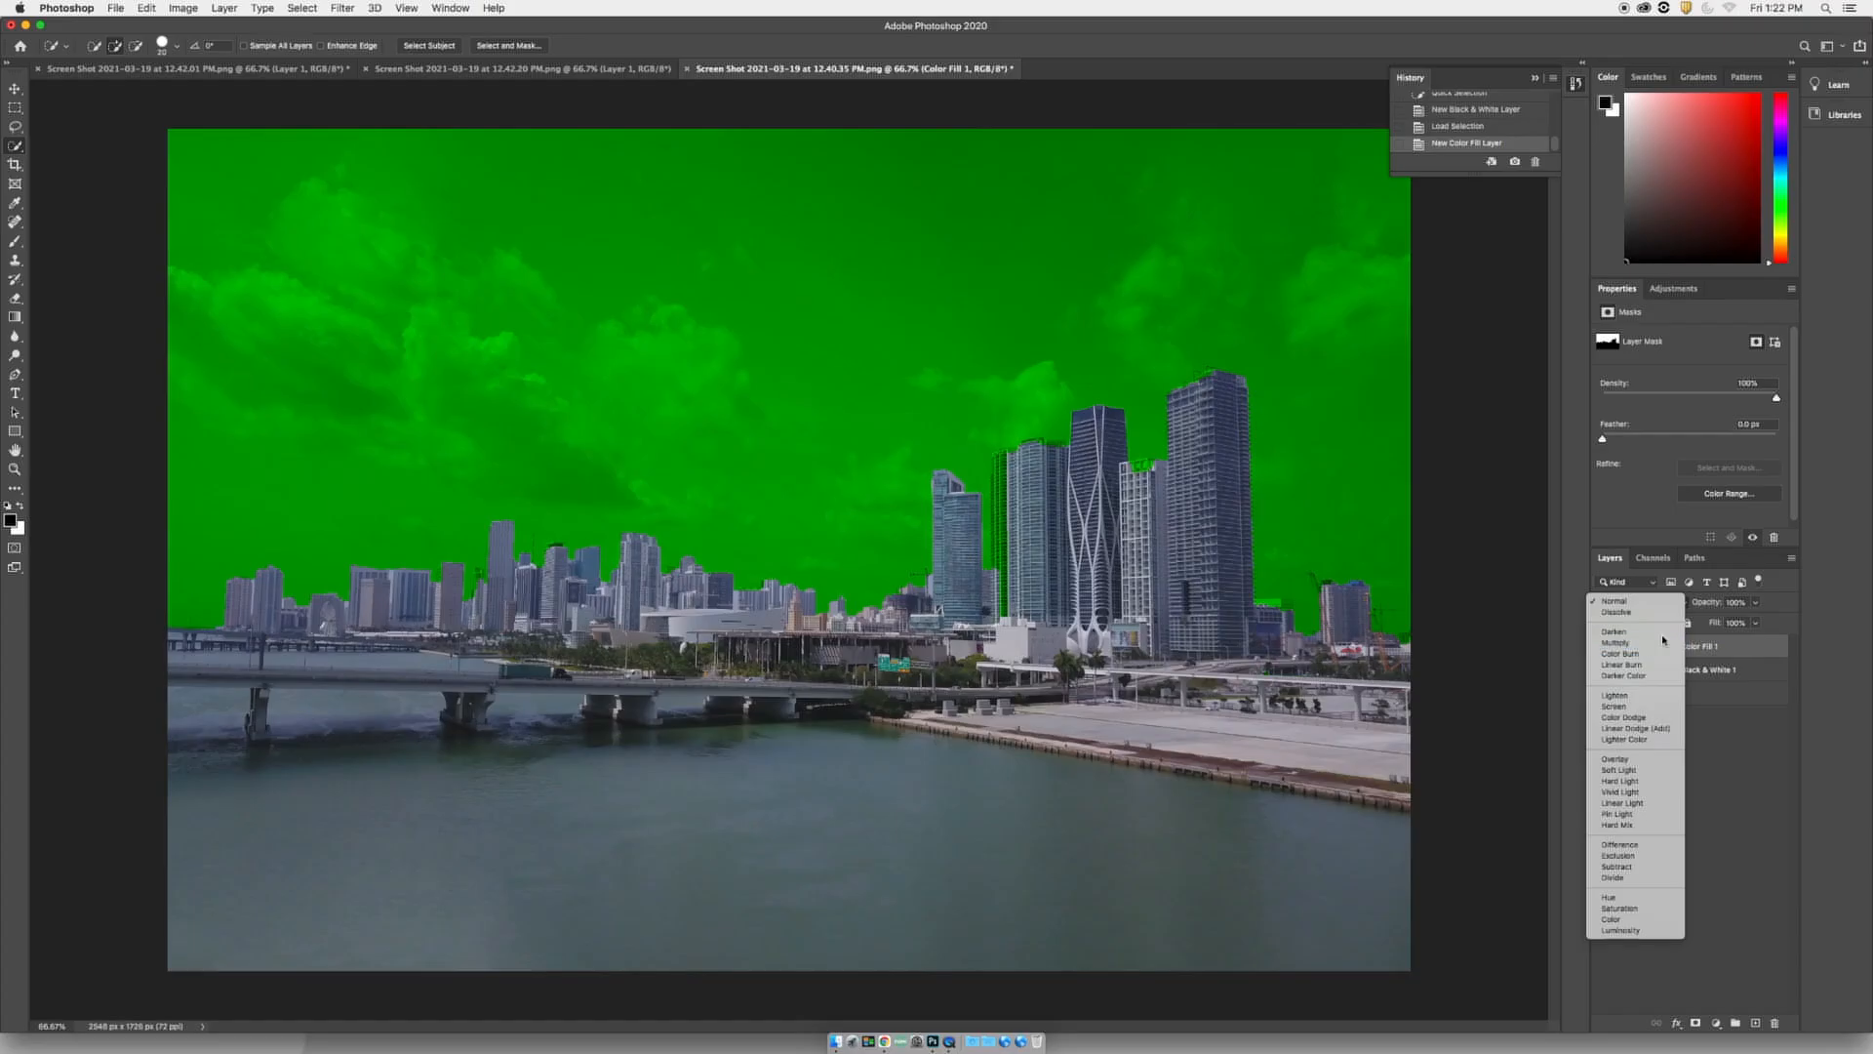
{"action": "left_click", "coordinate": [1438, 283]}
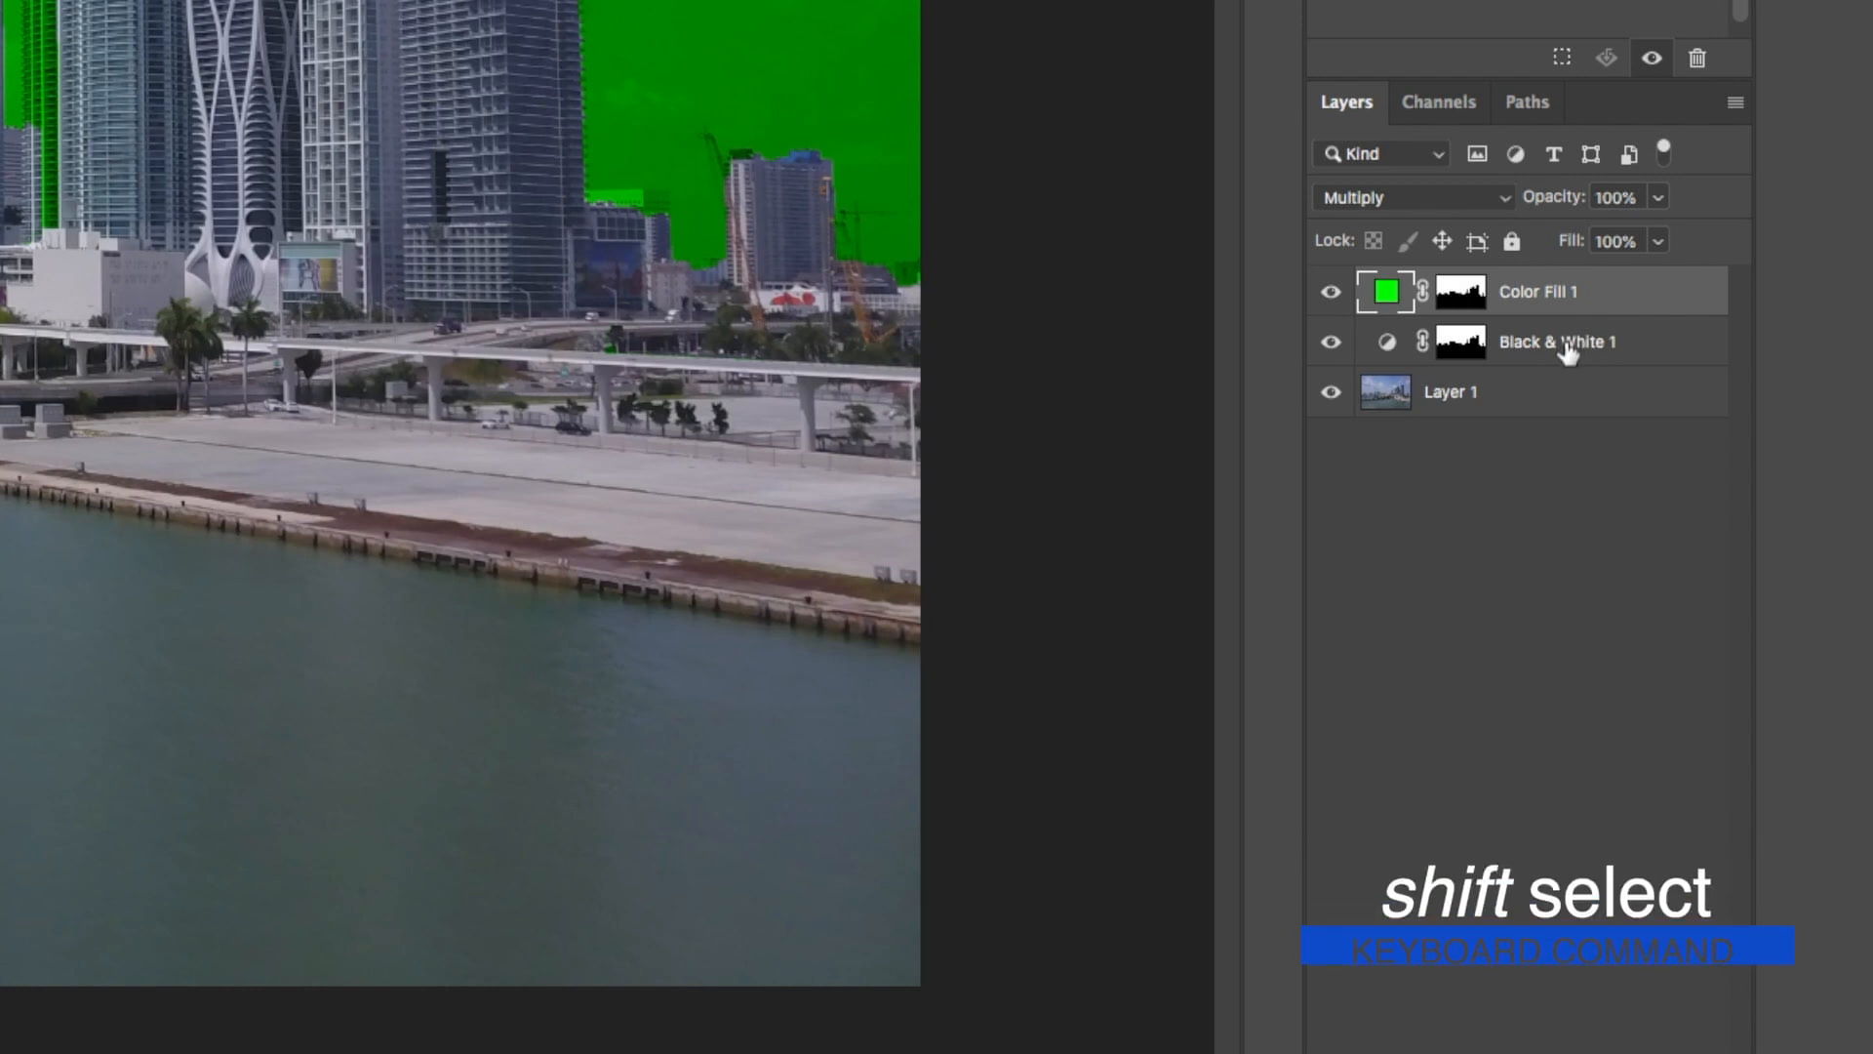
{"action": "left_click", "coordinate": [1569, 406], "text": "shift"}
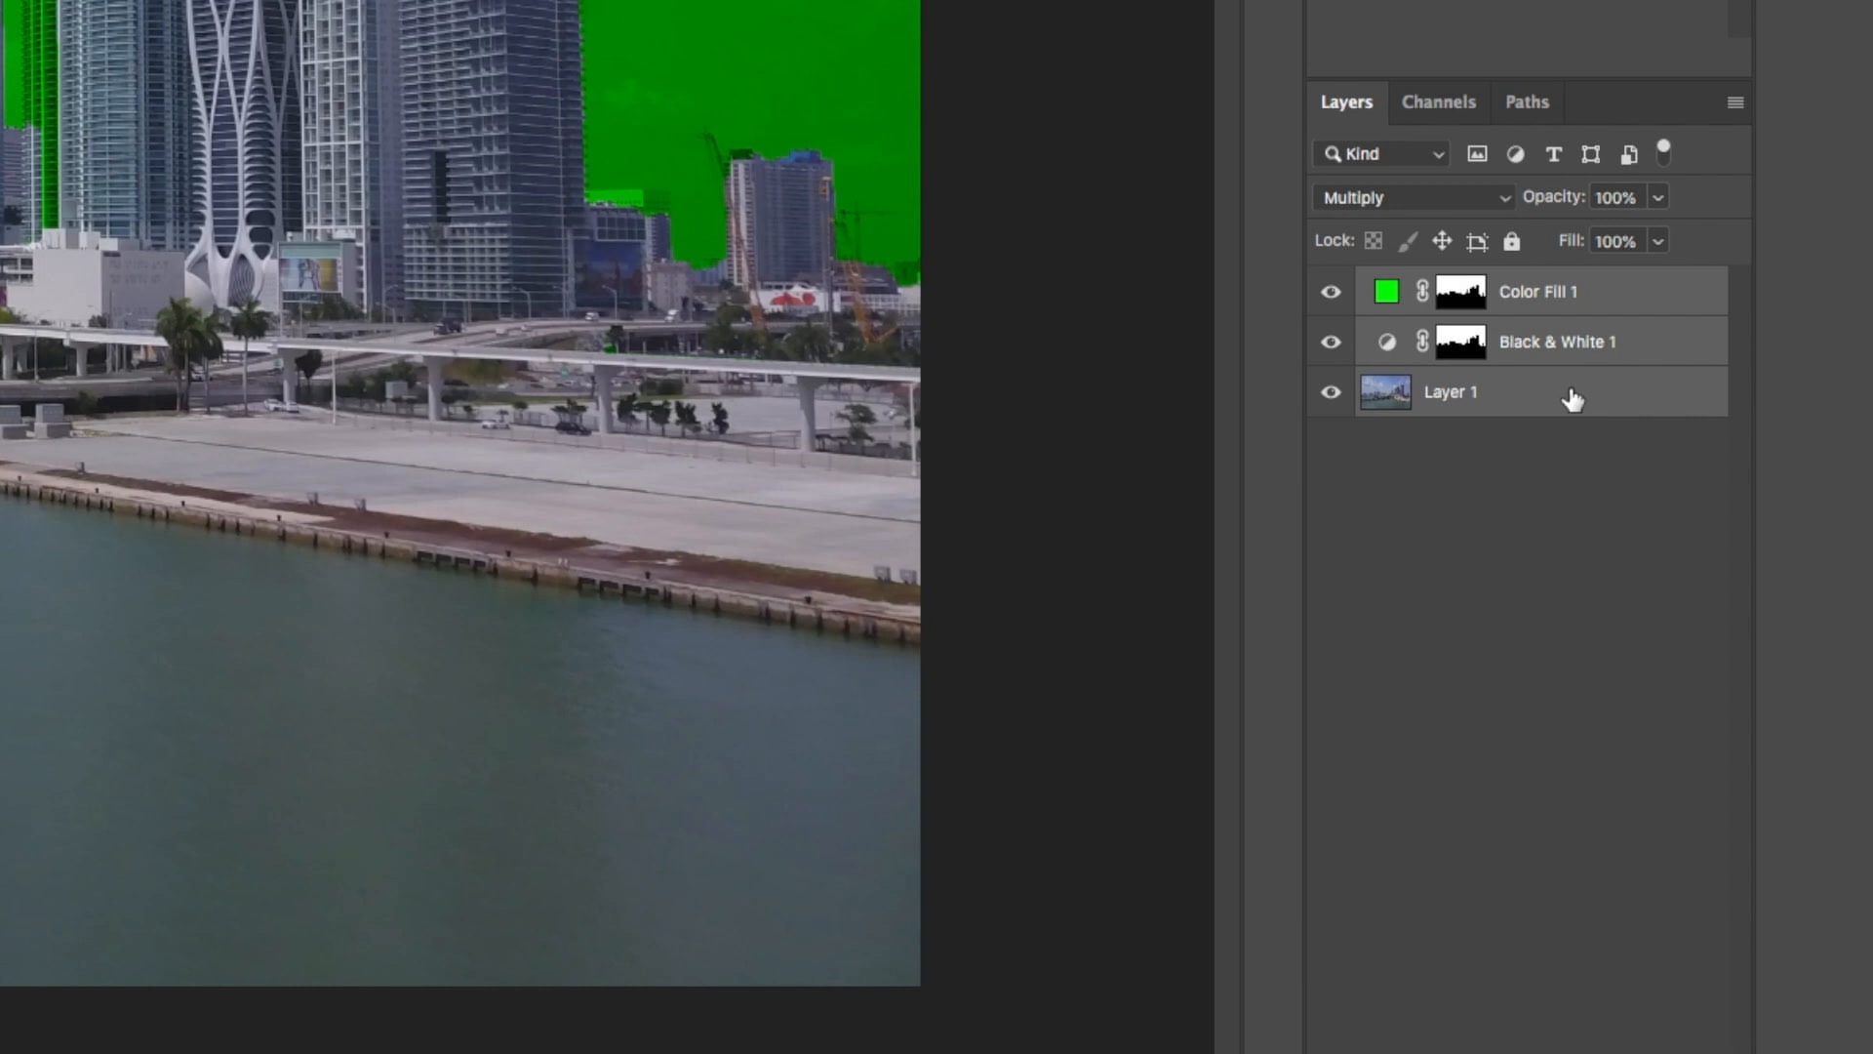
{"action": "key", "text": "super+e"}
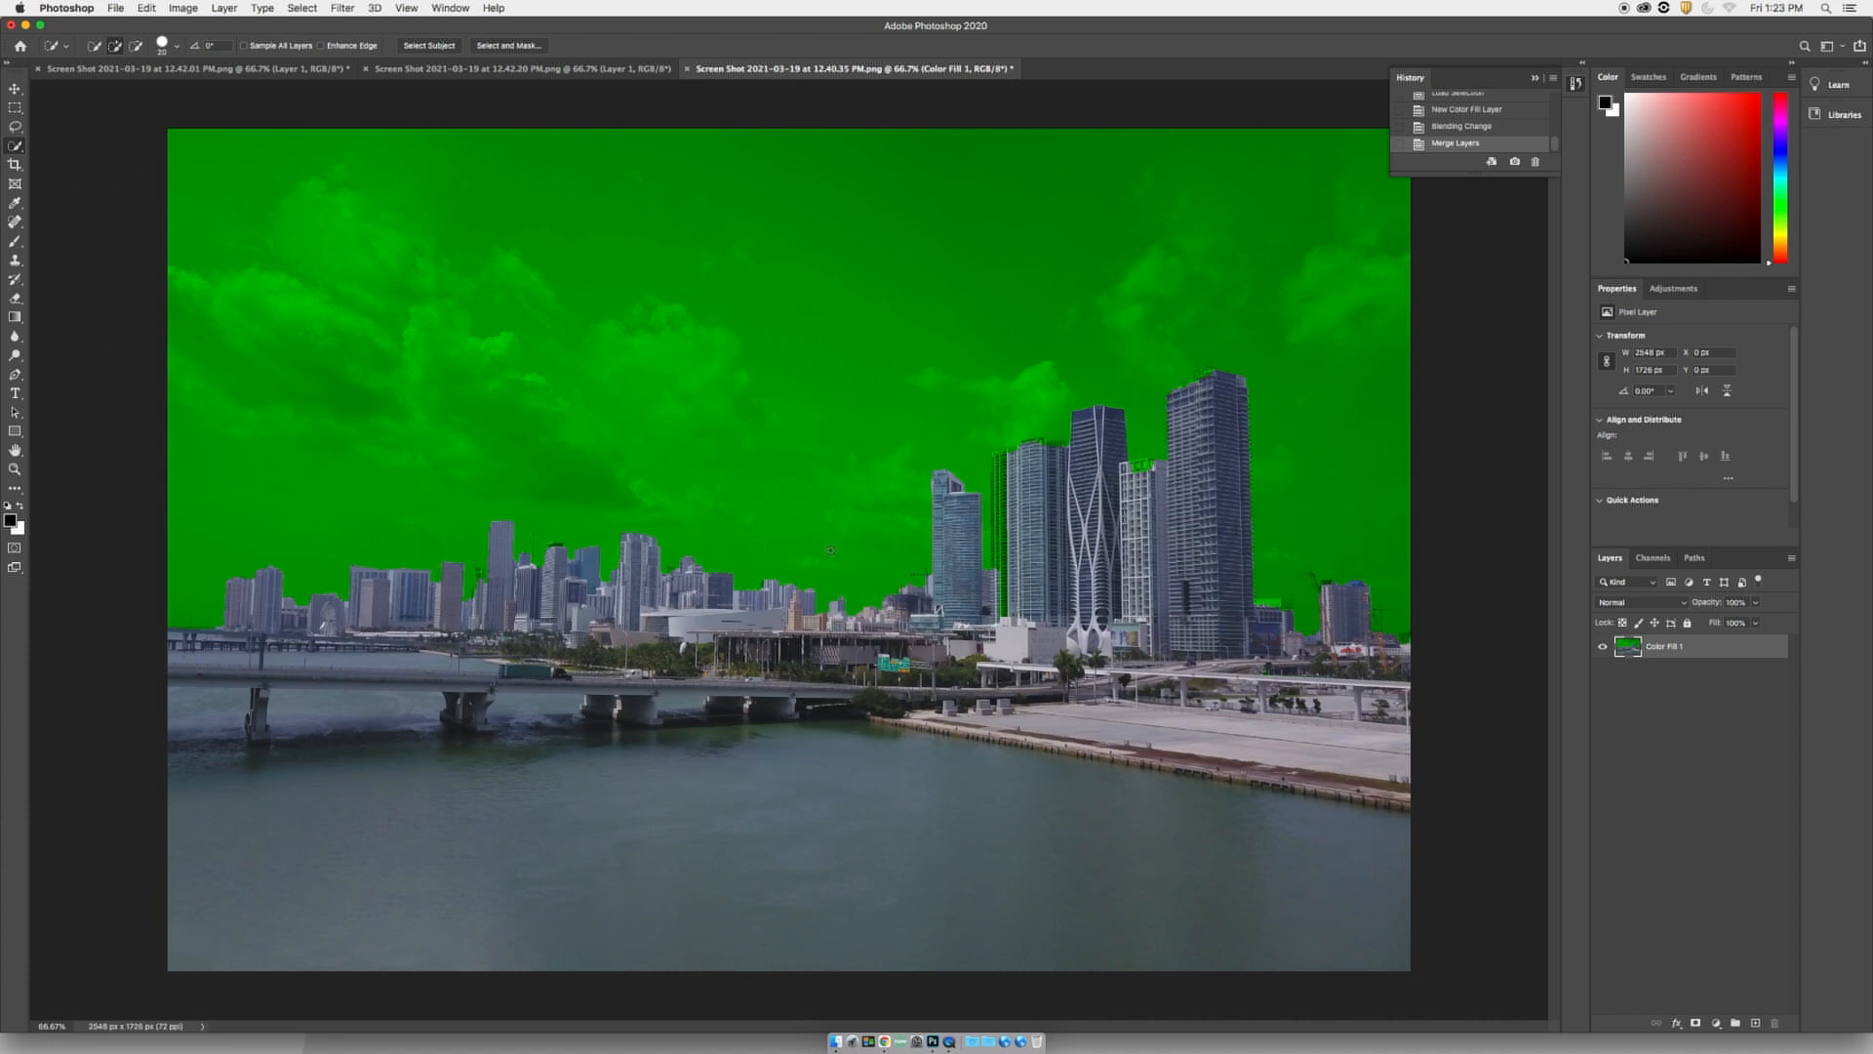
- Select the skyline and shoreline land with the Quick Selection tool, subtracting the bridge from the selection
{"action": "mouse_move", "coordinate": [1218, 547]}
{"action": "left_mouse_down"}
{"action": "mouse_move", "coordinate": [1194, 491]}
{"action": "mouse_move", "coordinate": [1116, 576]}
{"action": "mouse_move", "coordinate": [1109, 462]}
{"action": "mouse_move", "coordinate": [1085, 490]}
{"action": "mouse_move", "coordinate": [1034, 467]}
{"action": "mouse_move", "coordinate": [1013, 592]}
{"action": "mouse_move", "coordinate": [962, 574]}
{"action": "mouse_move", "coordinate": [961, 624]}
{"action": "mouse_move", "coordinate": [926, 620]}
{"action": "left_mouse_up"}
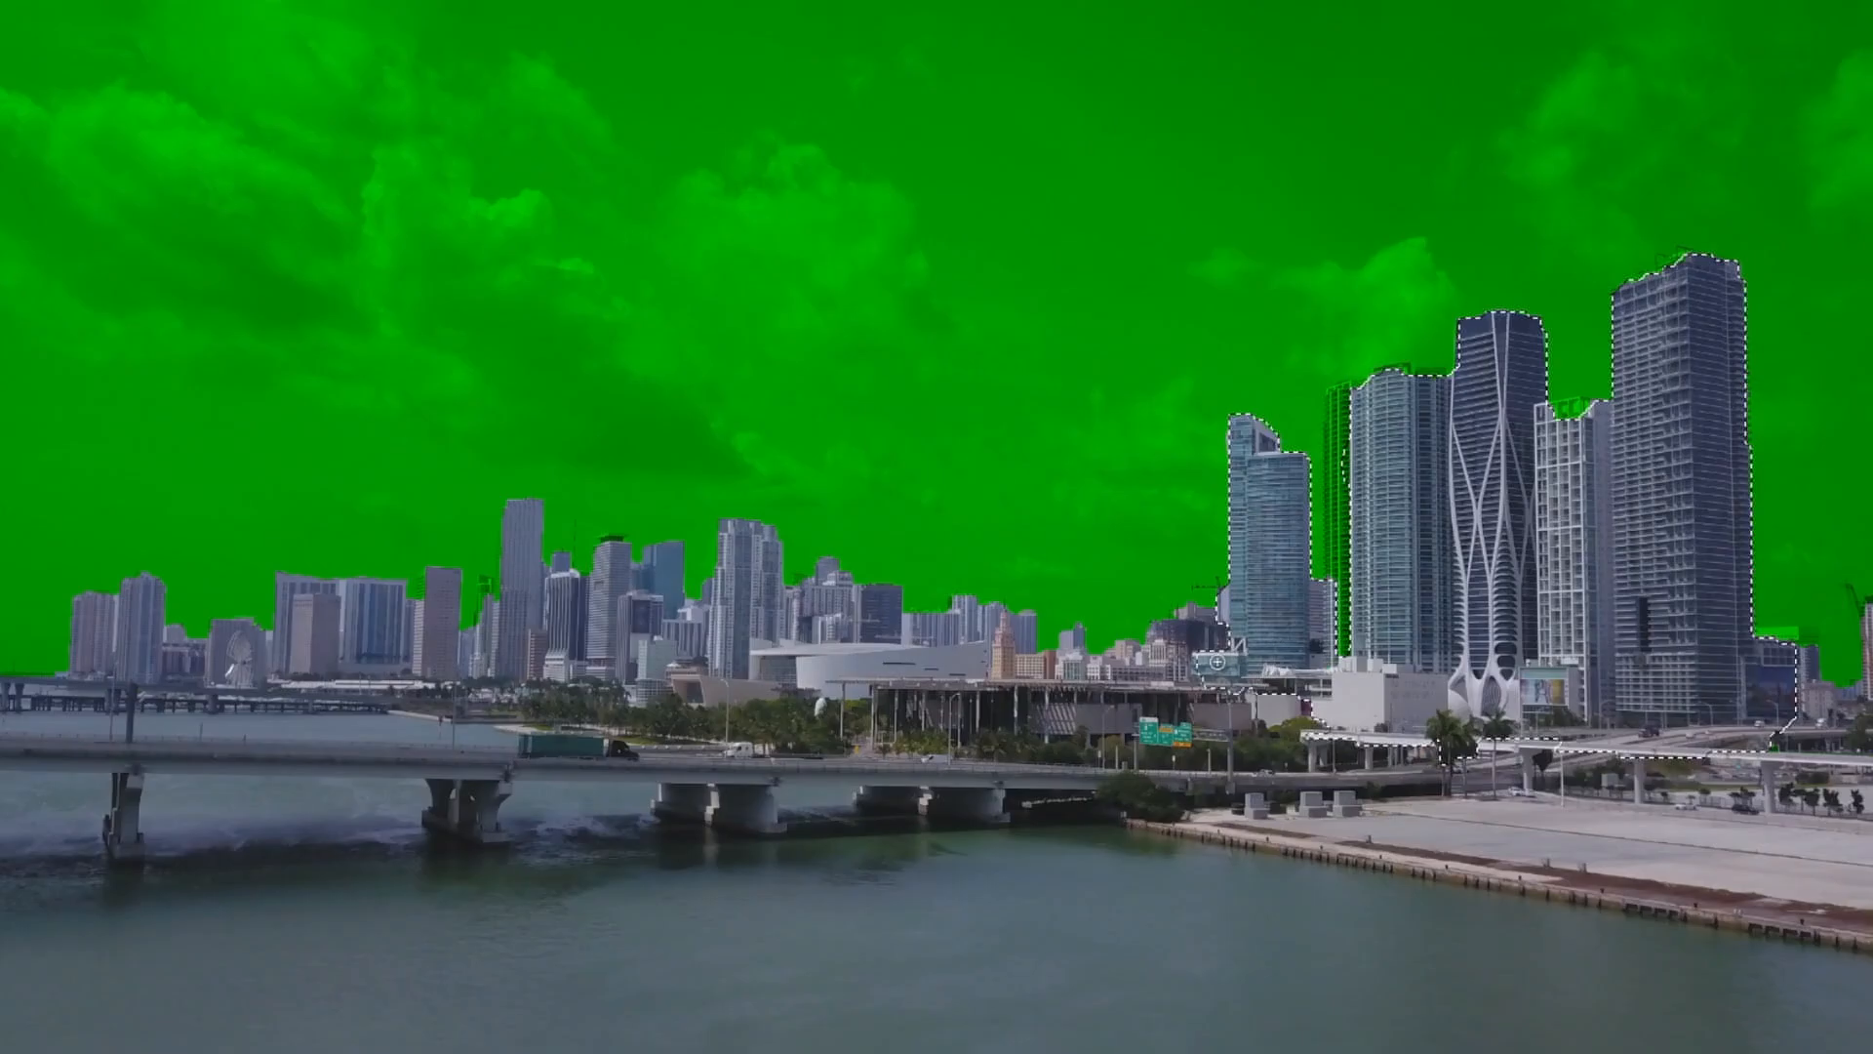
{"action": "mouse_move", "coordinate": [1218, 662]}
{"action": "left_mouse_down"}
{"action": "mouse_move", "coordinate": [1054, 660]}
{"action": "mouse_move", "coordinate": [1052, 676]}
{"action": "mouse_move", "coordinate": [989, 649]}
{"action": "mouse_move", "coordinate": [701, 637]}
{"action": "mouse_move", "coordinate": [659, 612]}
{"action": "mouse_move", "coordinate": [563, 627]}
{"action": "mouse_move", "coordinate": [523, 563]}
{"action": "mouse_move", "coordinate": [488, 658]}
{"action": "mouse_move", "coordinate": [133, 663]}
{"action": "mouse_move", "coordinate": [8, 691]}
{"action": "left_mouse_up"}
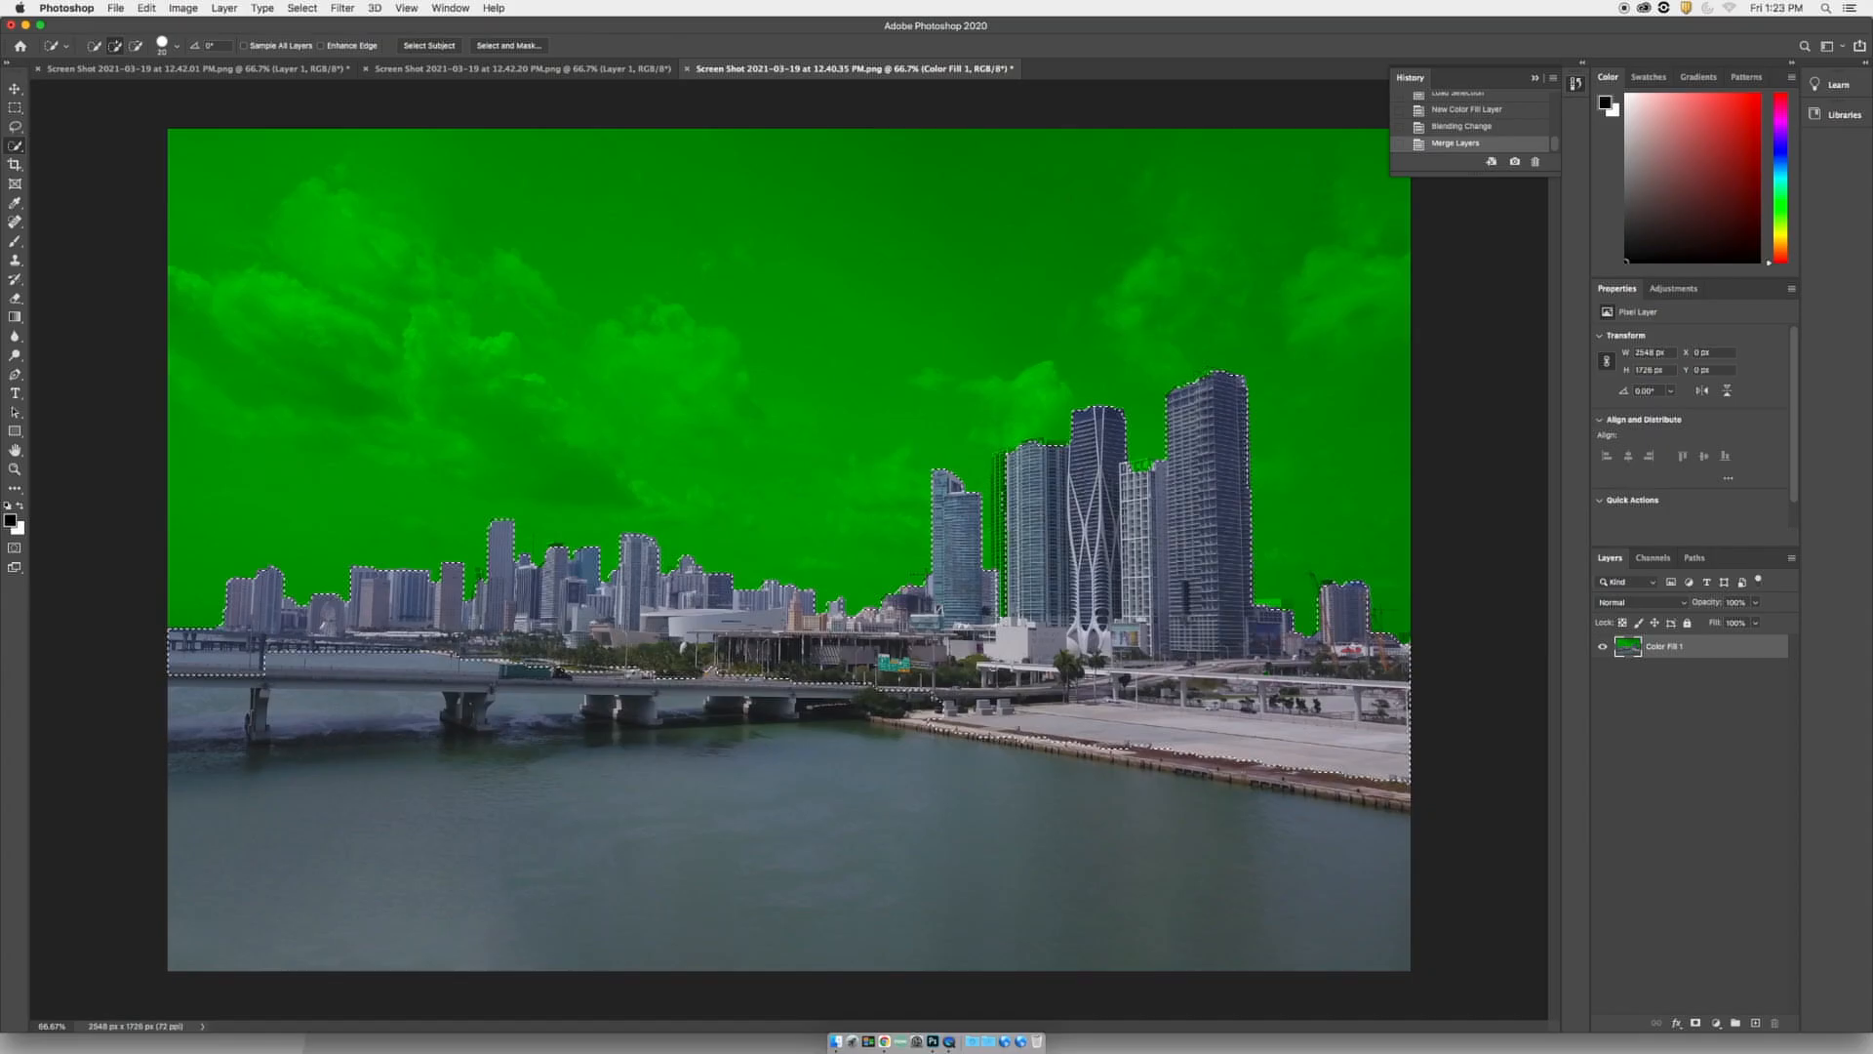
{"action": "left_click_drag", "start_coordinate": [912, 680], "coordinate": [919, 683]}
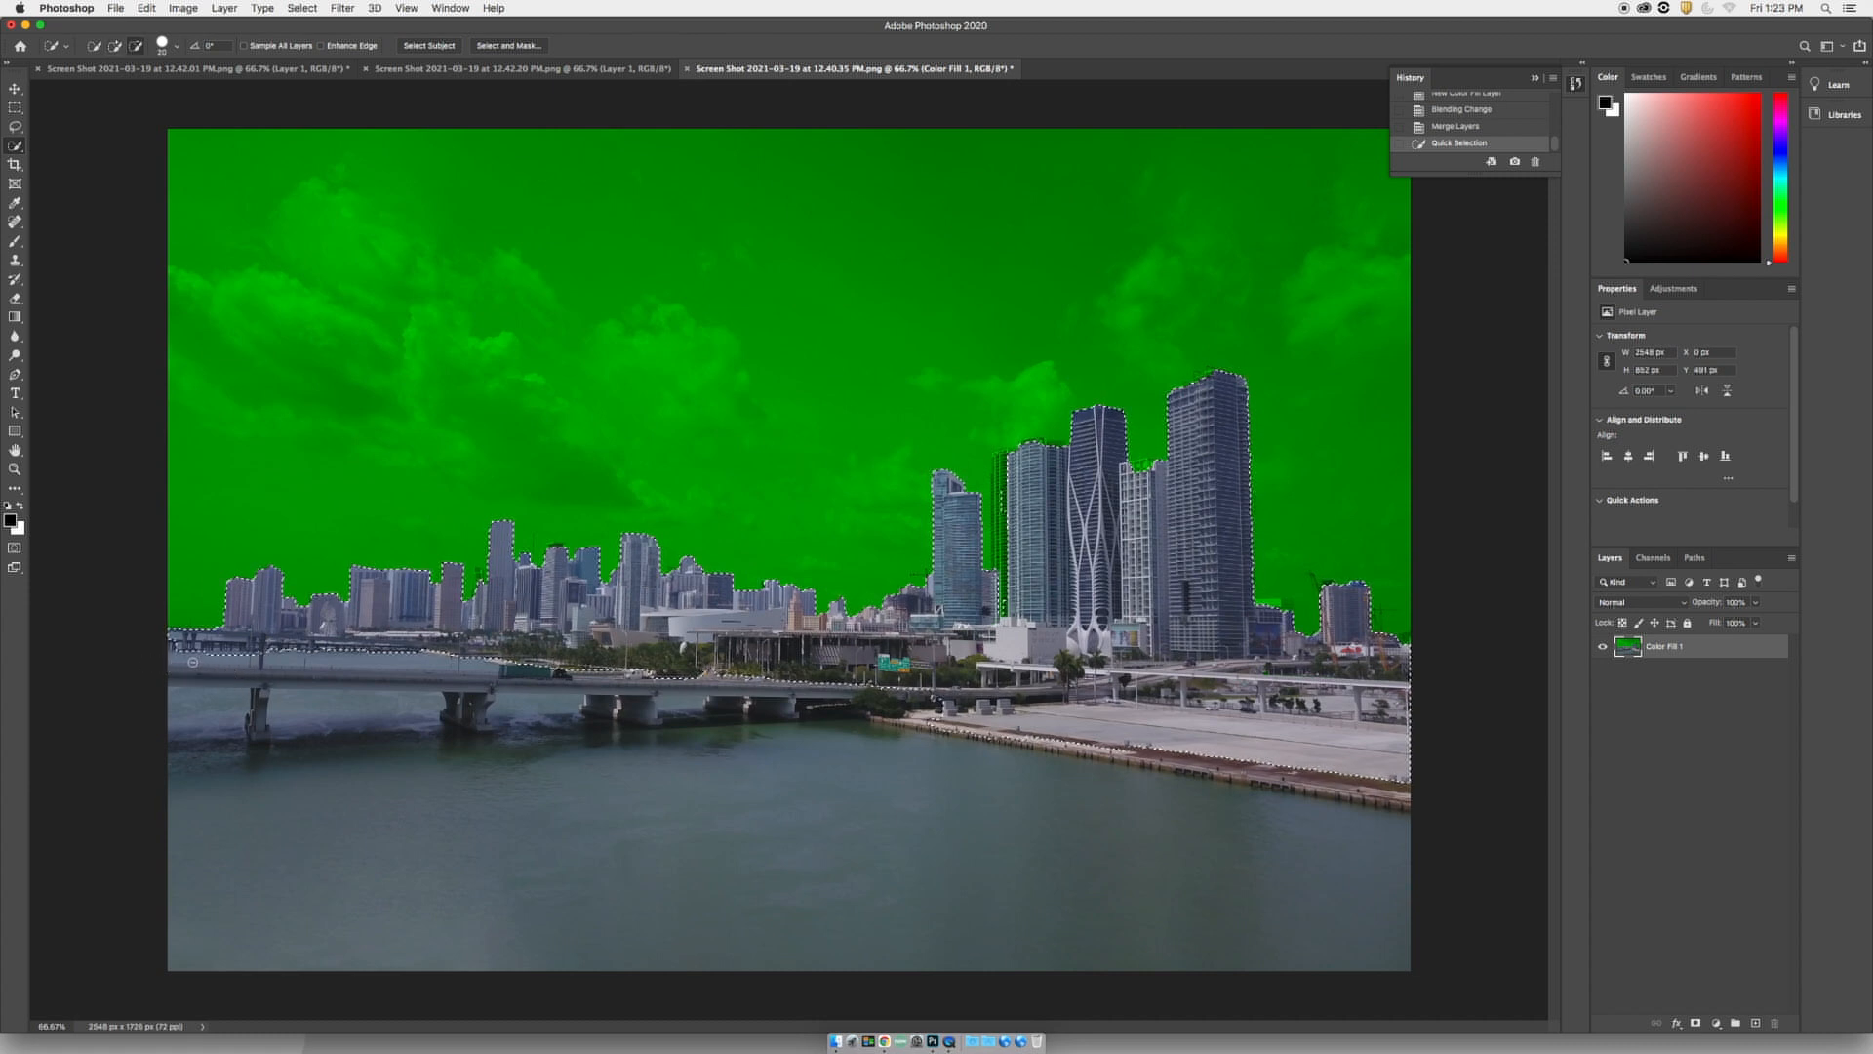
{"action": "left_click", "coordinate": [219, 659], "text": "alt"}
{"action": "left_click_drag", "start_coordinate": [174, 645], "coordinate": [154, 644]}
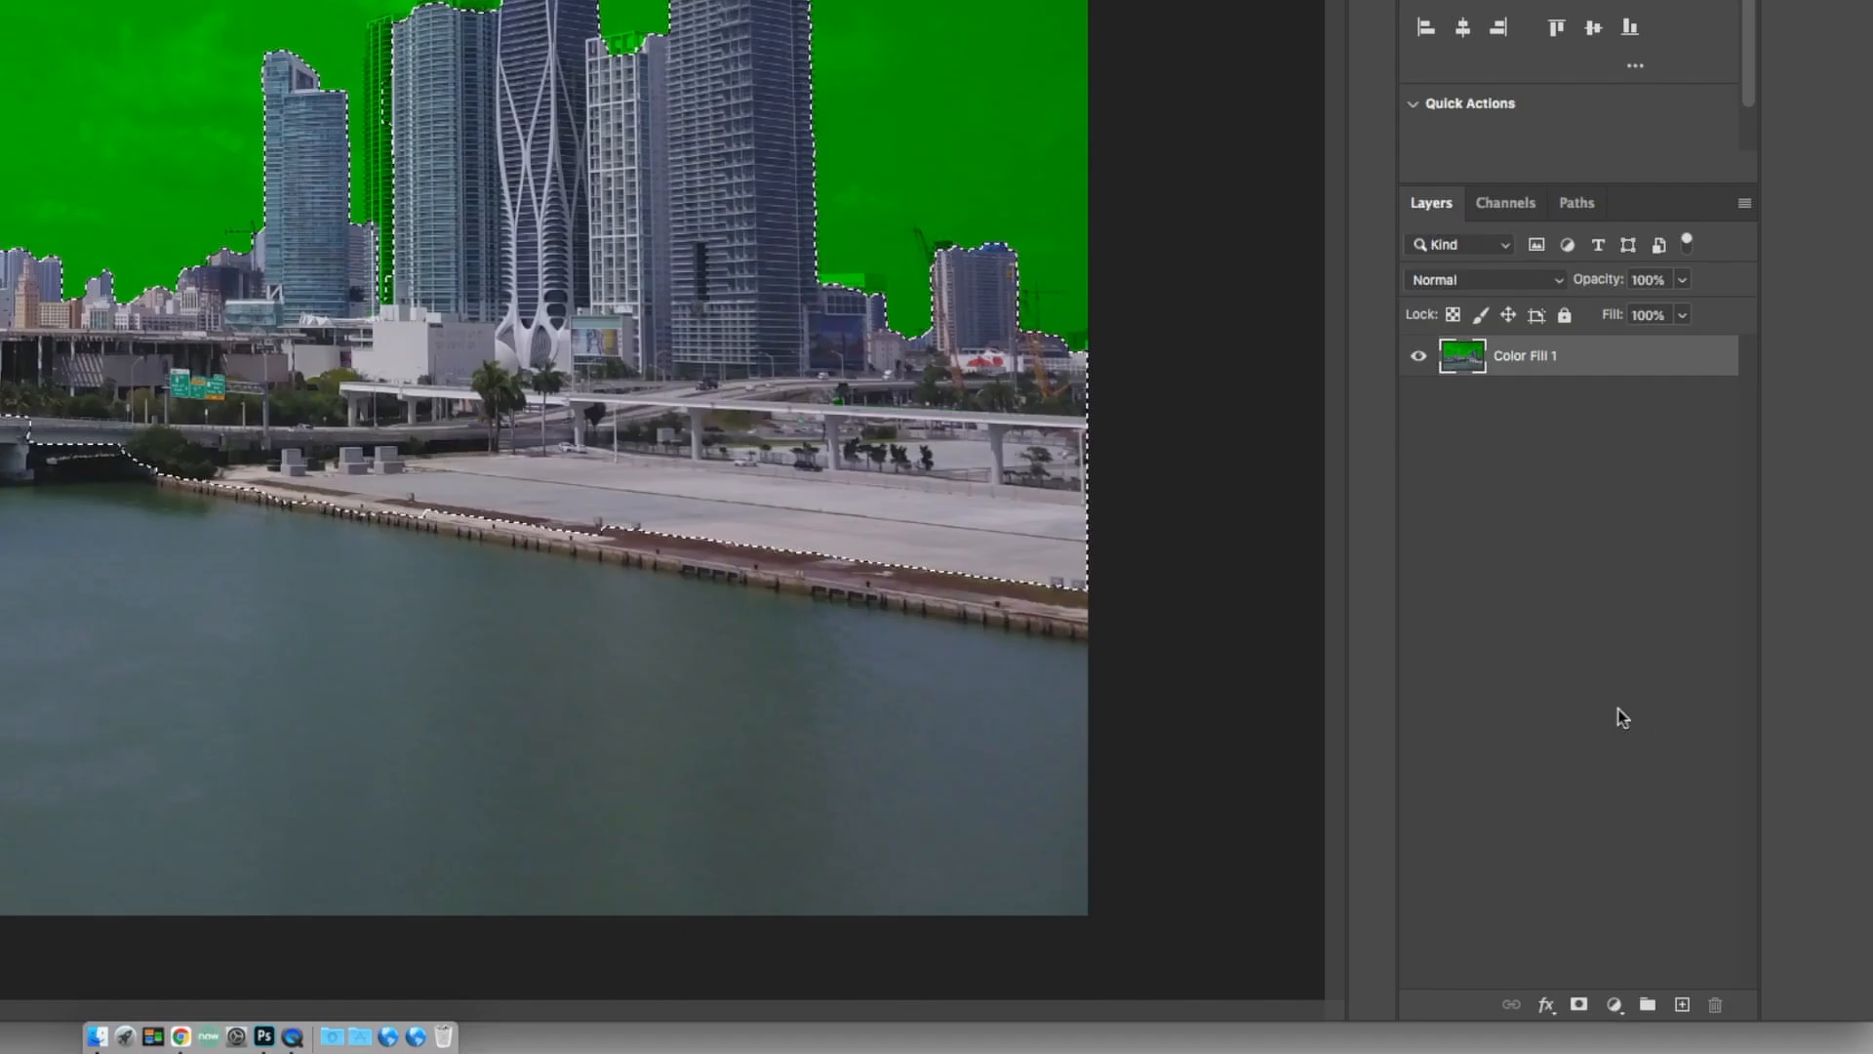
- Add a Black & White adjustment layer over the selected skyline and land, and load its mask as a selection
{"action": "left_click", "coordinate": [1615, 1004]}
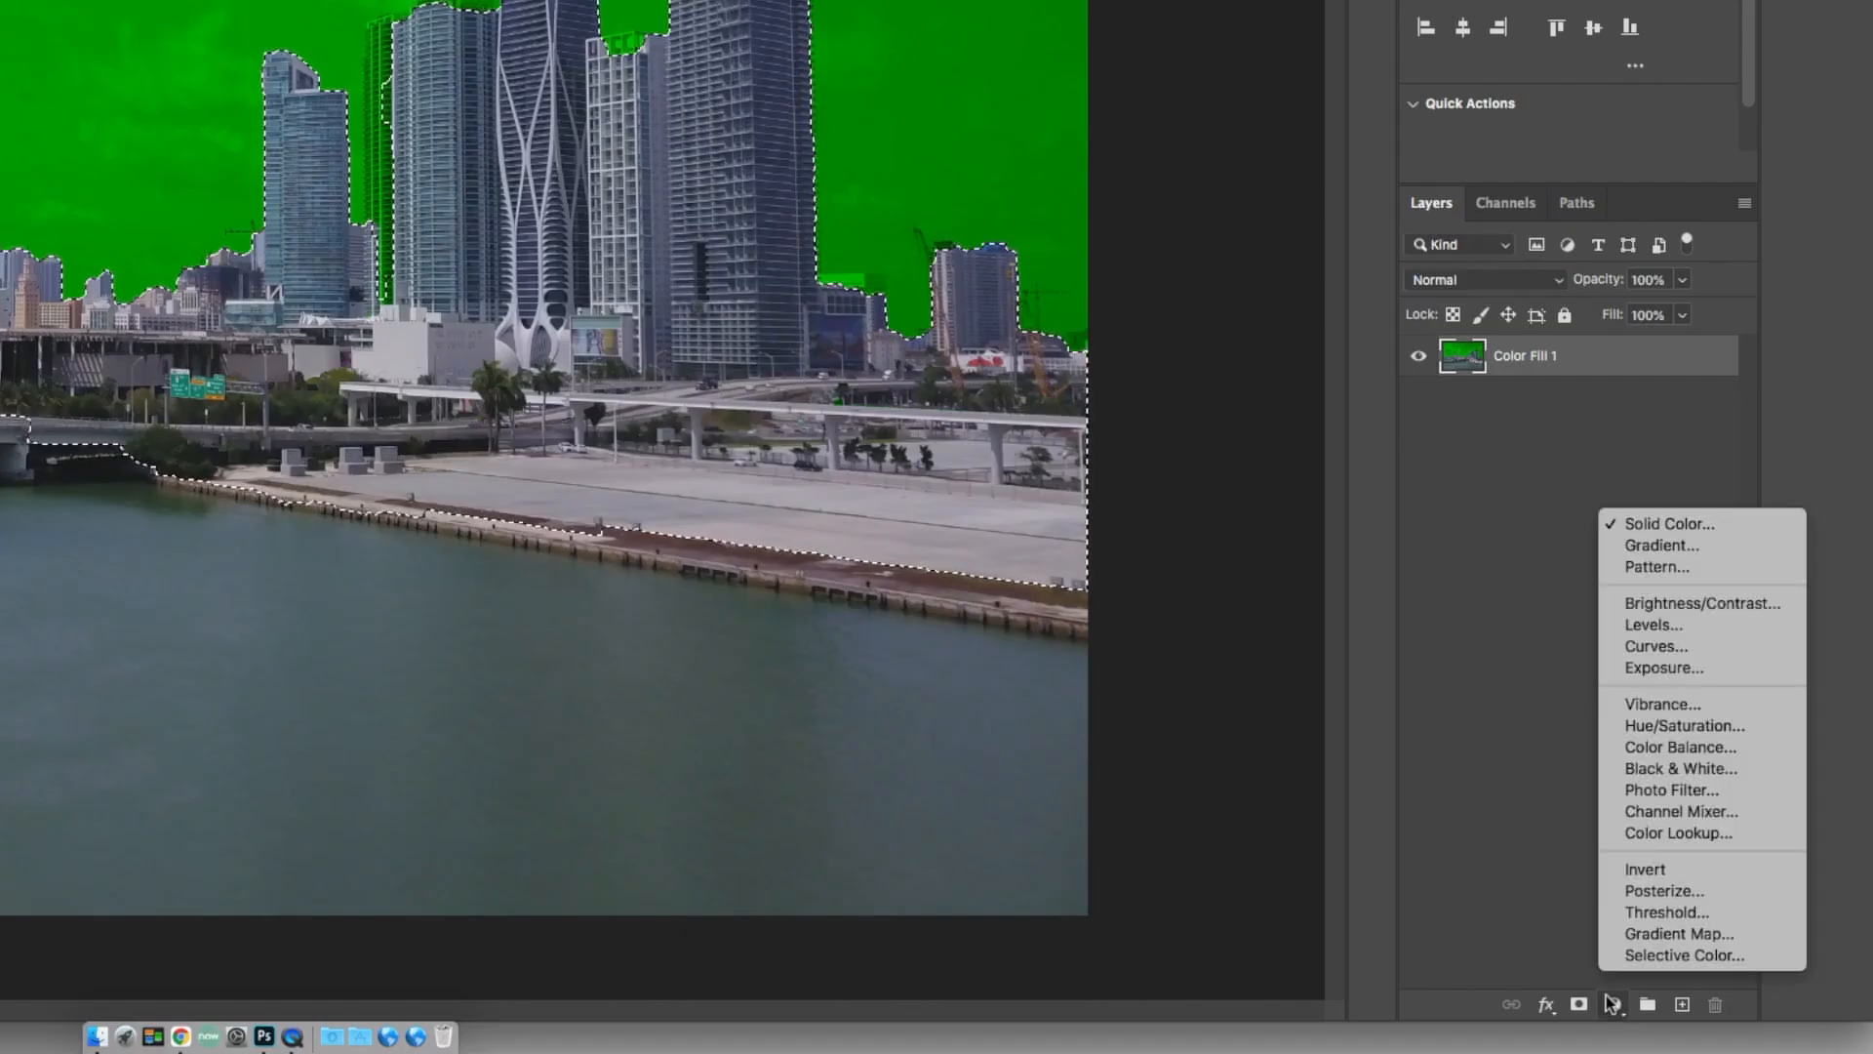
{"action": "left_click", "coordinate": [1733, 770]}
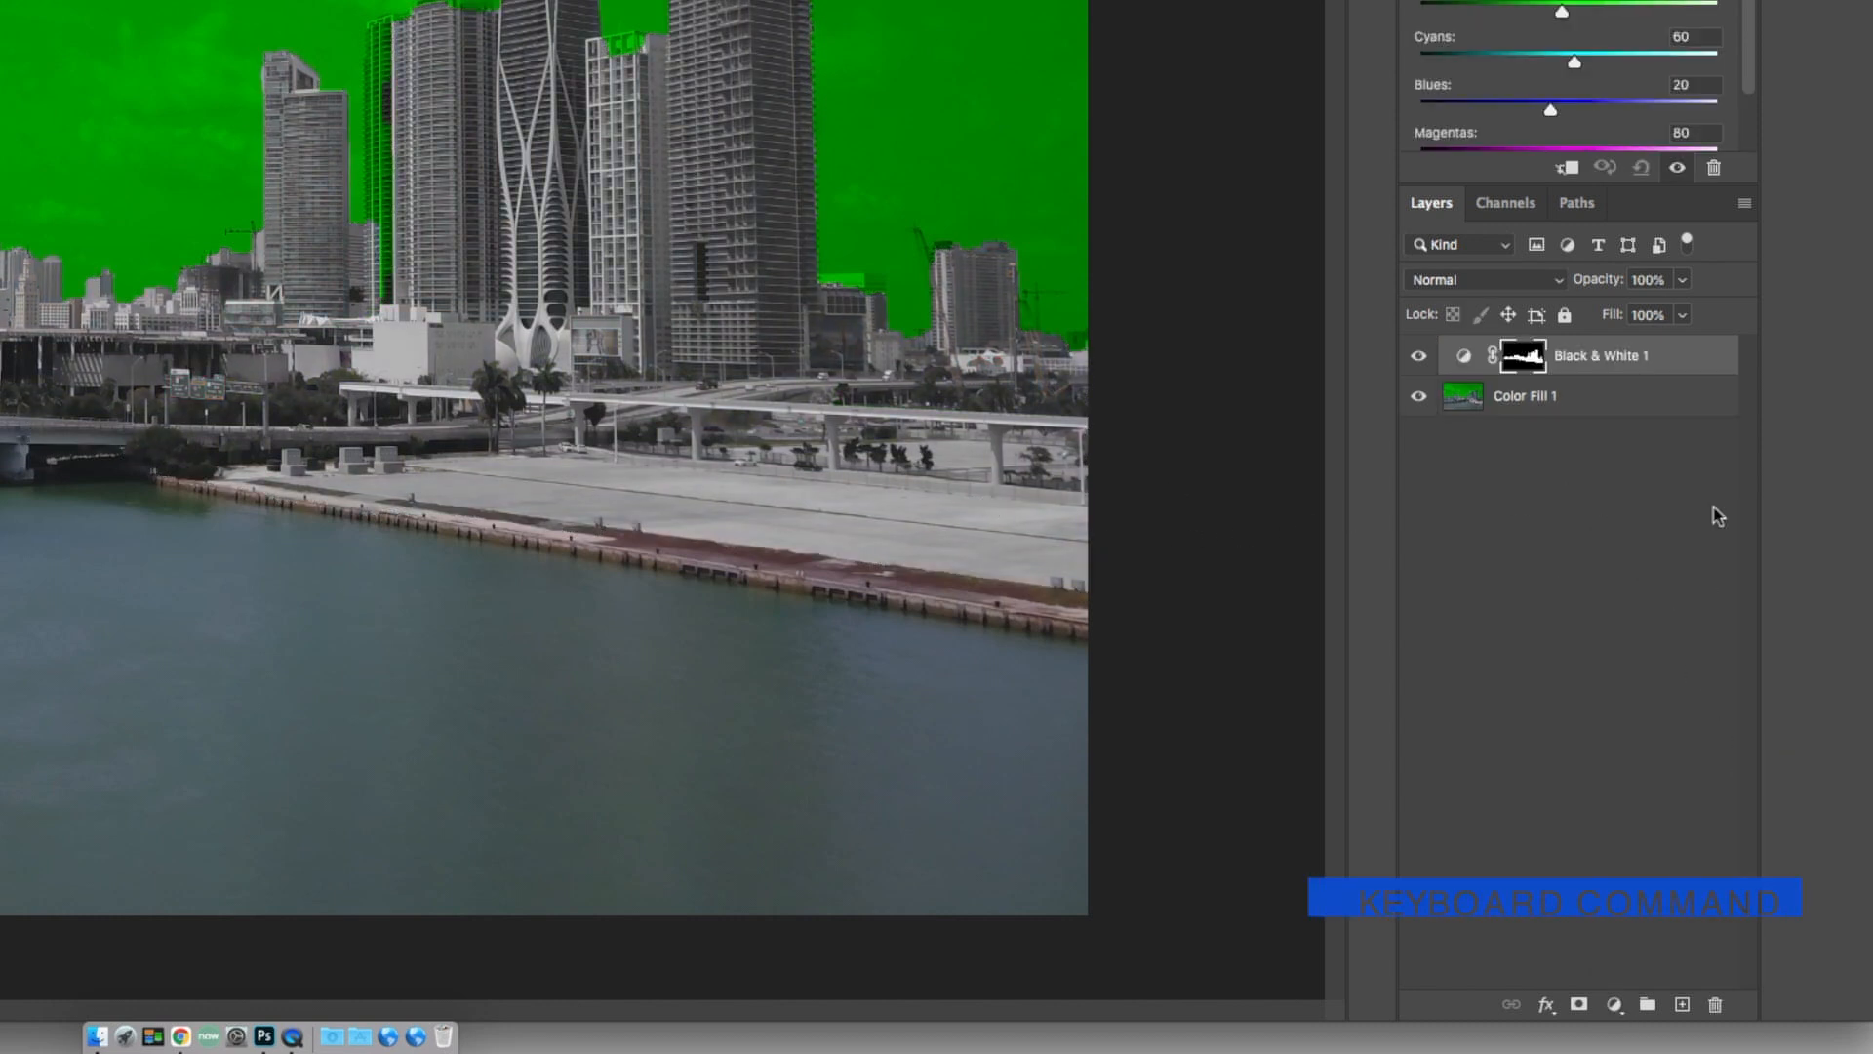
{"action": "left_click", "coordinate": [1527, 363], "text": "super"}
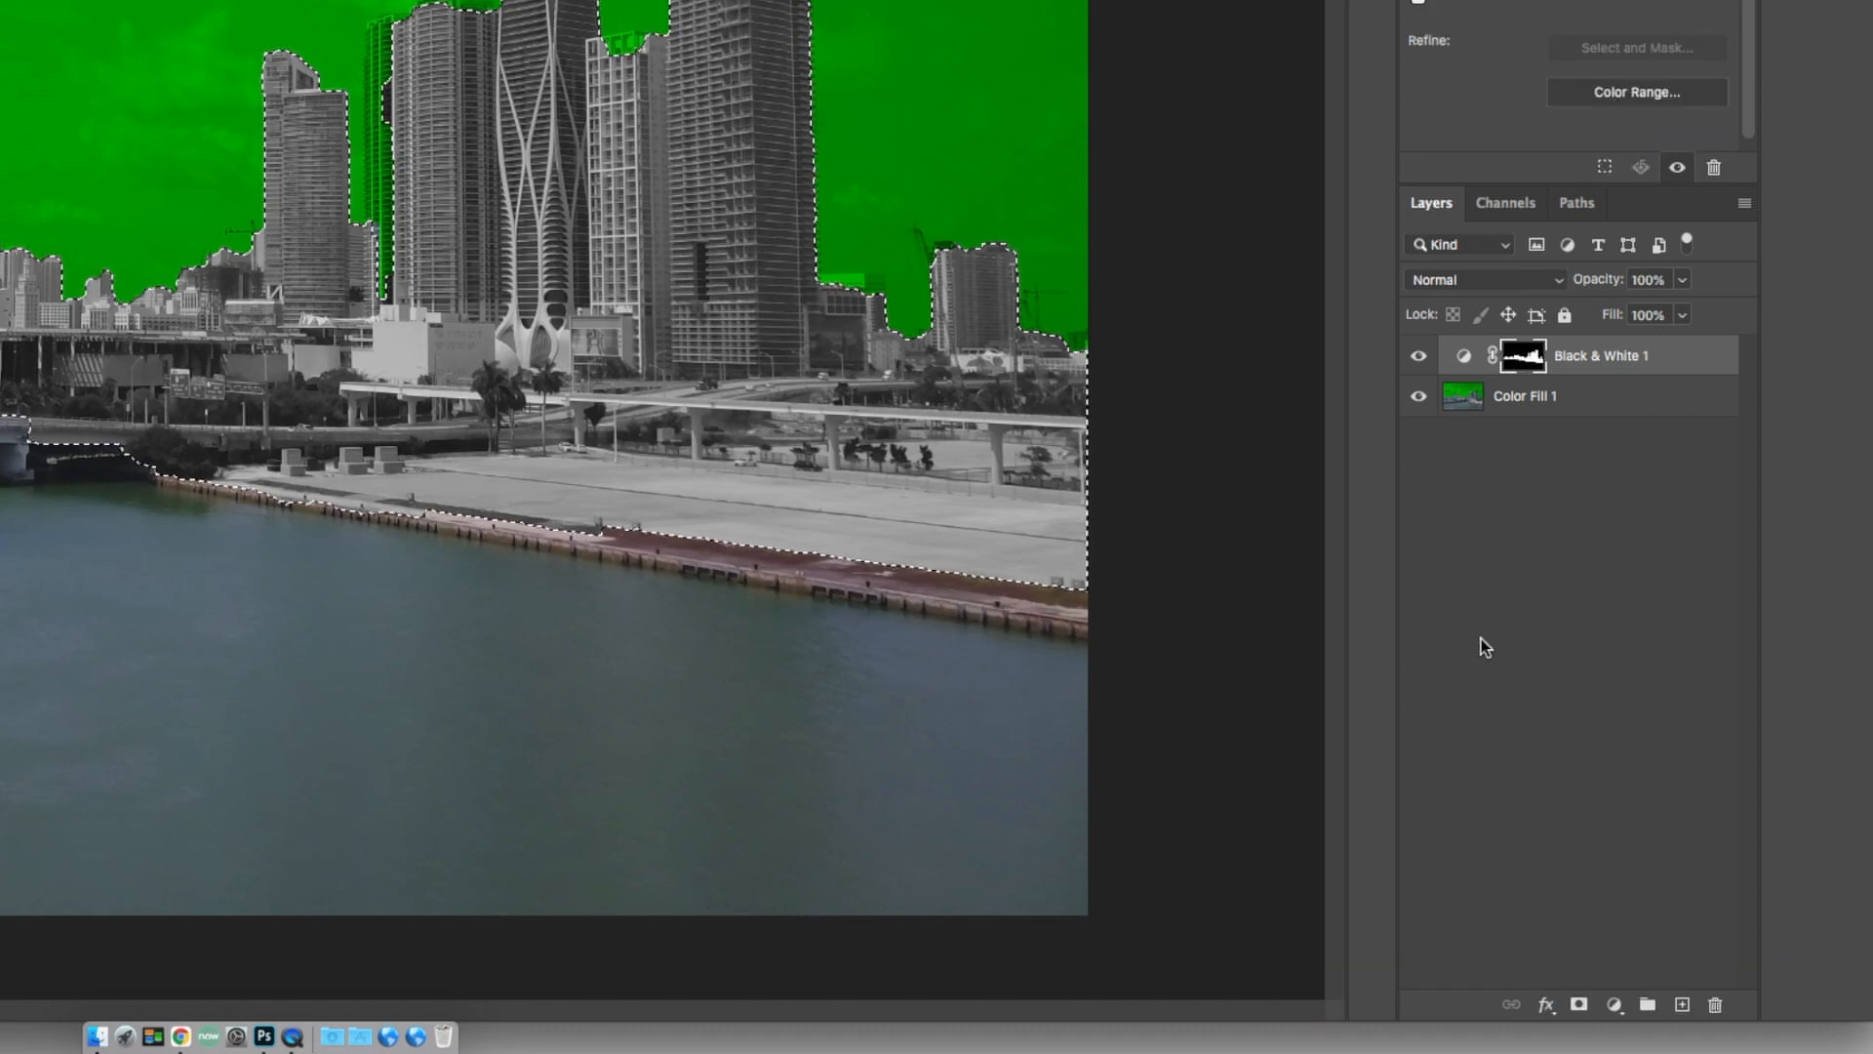
- Add a Solid Color fill layer over the skyline and land selection in a light mint green
{"action": "left_click", "coordinate": [1615, 1004]}
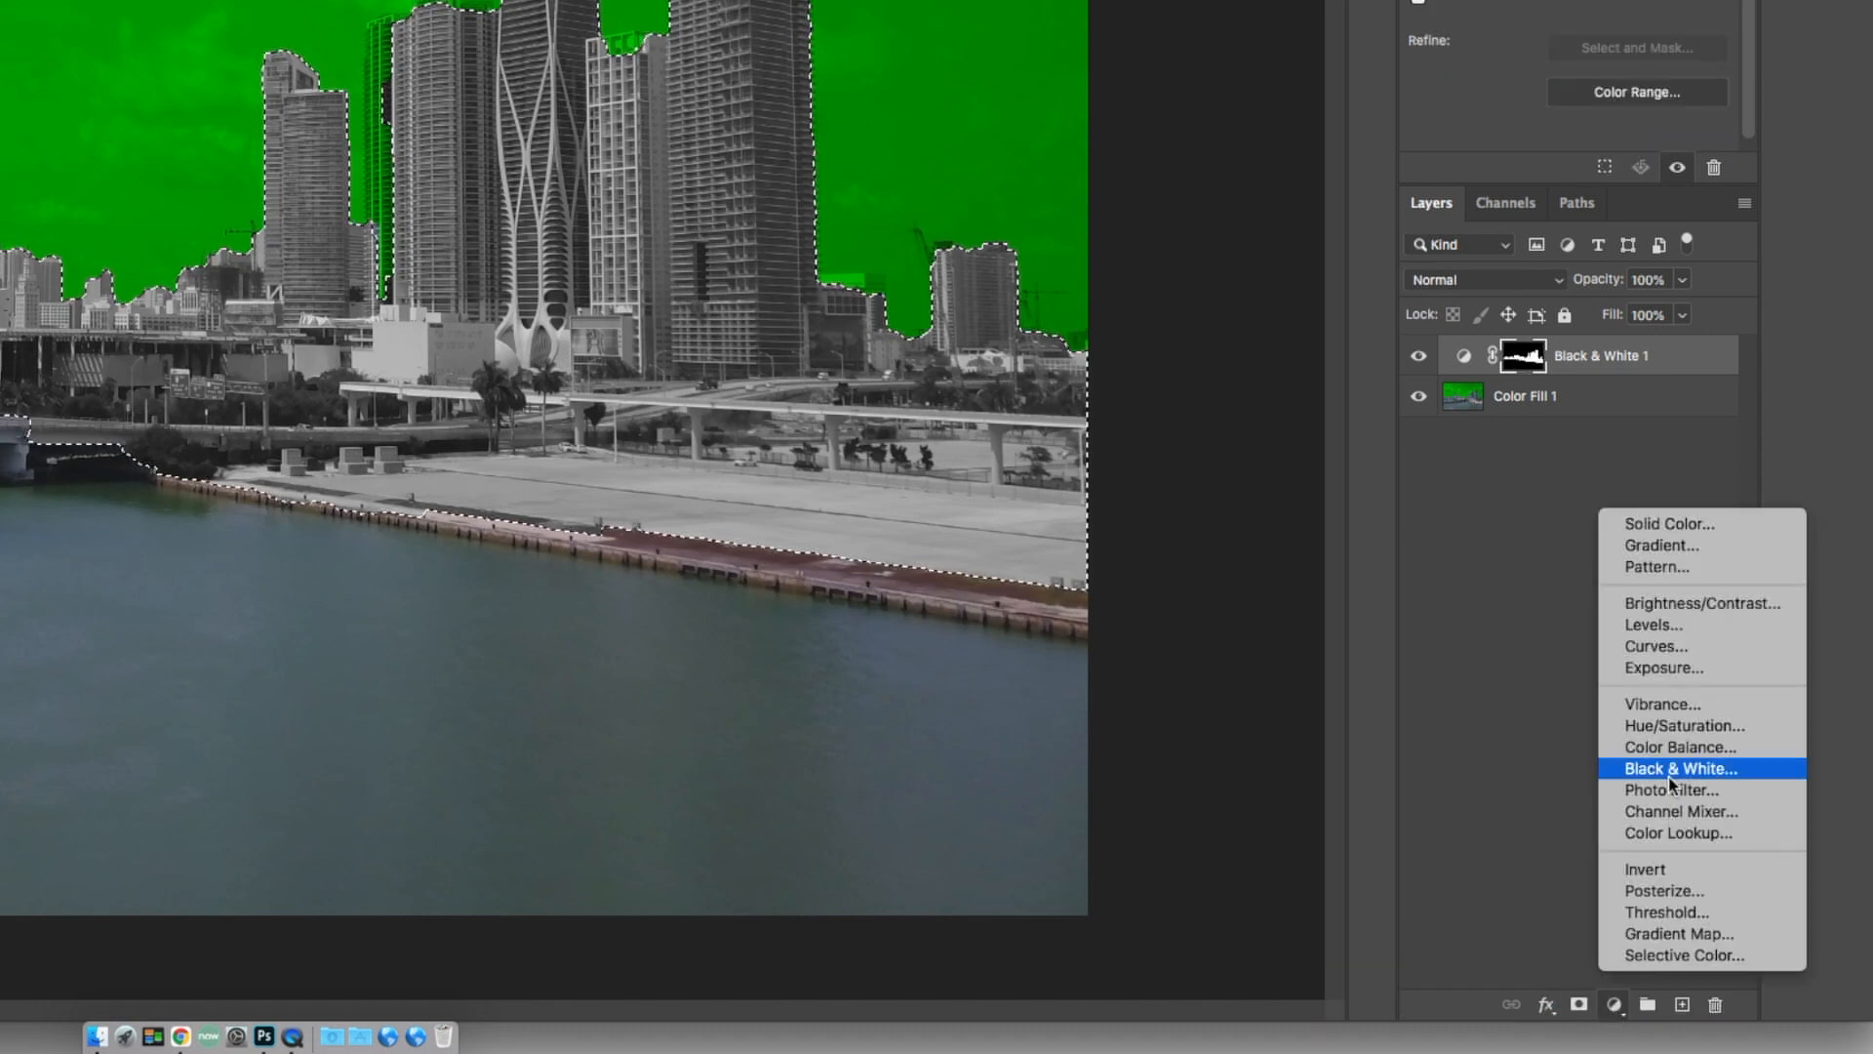
{"action": "left_click", "coordinate": [1668, 524]}
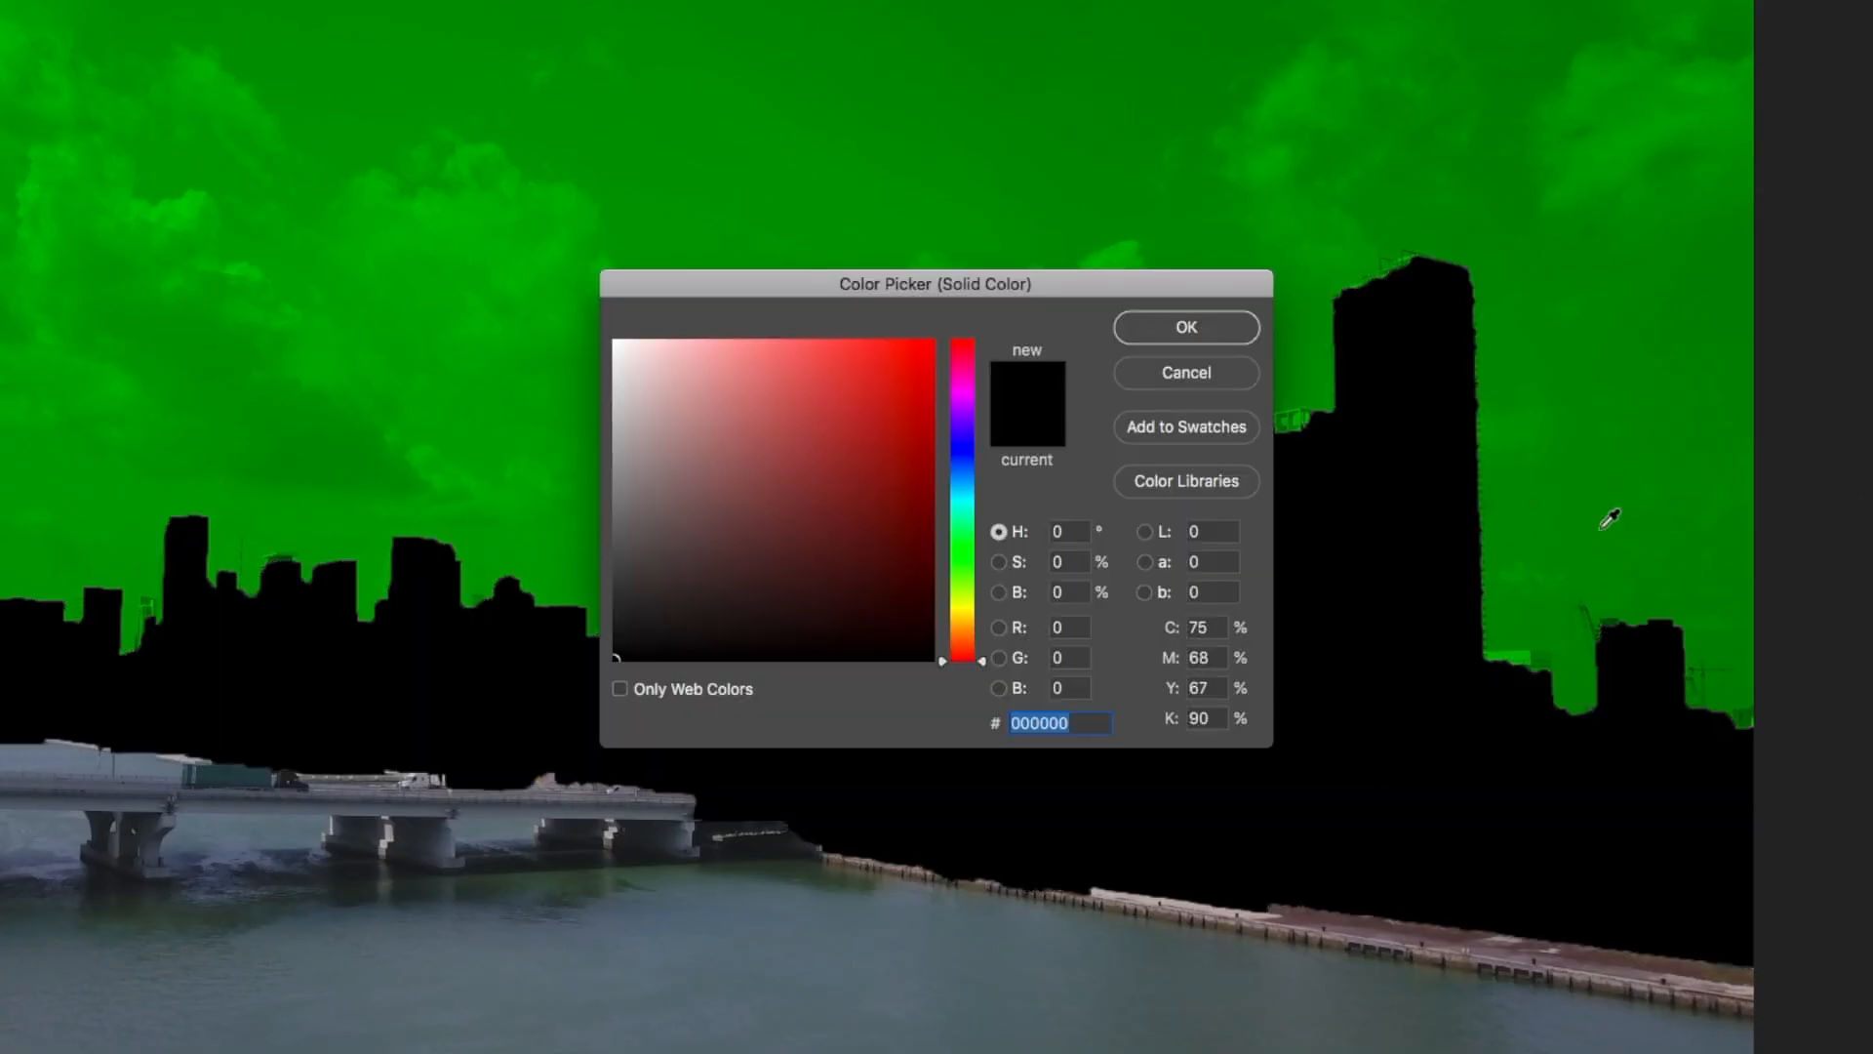
{"action": "left_click_drag", "start_coordinate": [969, 548], "coordinate": [963, 512]}
{"action": "mouse_move", "coordinate": [876, 384]}
{"action": "left_mouse_down"}
{"action": "mouse_move", "coordinate": [853, 439]}
{"action": "mouse_move", "coordinate": [858, 373]}
{"action": "left_mouse_up"}
{"action": "left_click", "coordinate": [1127, 335]}
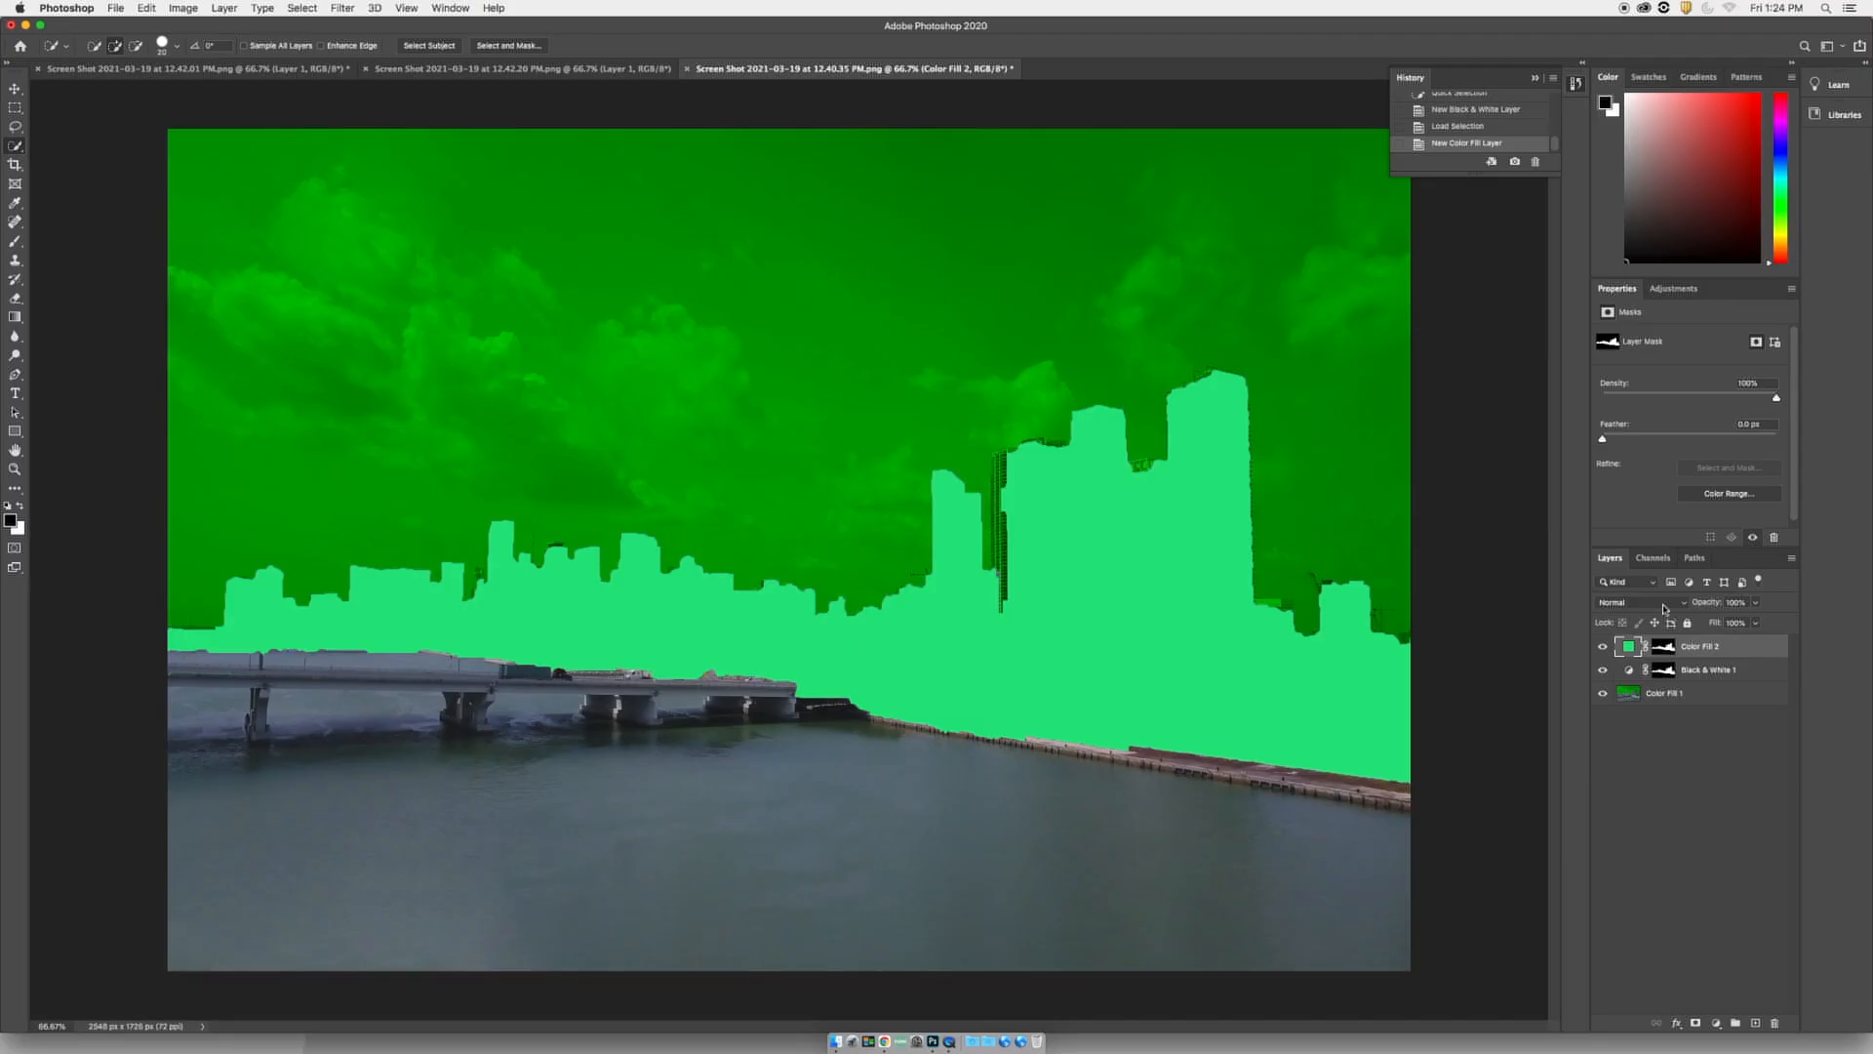
- Set the mint green skyline fill layer's blend mode to Multiply and merge all the layers
{"action": "left_click", "coordinate": [1665, 605]}
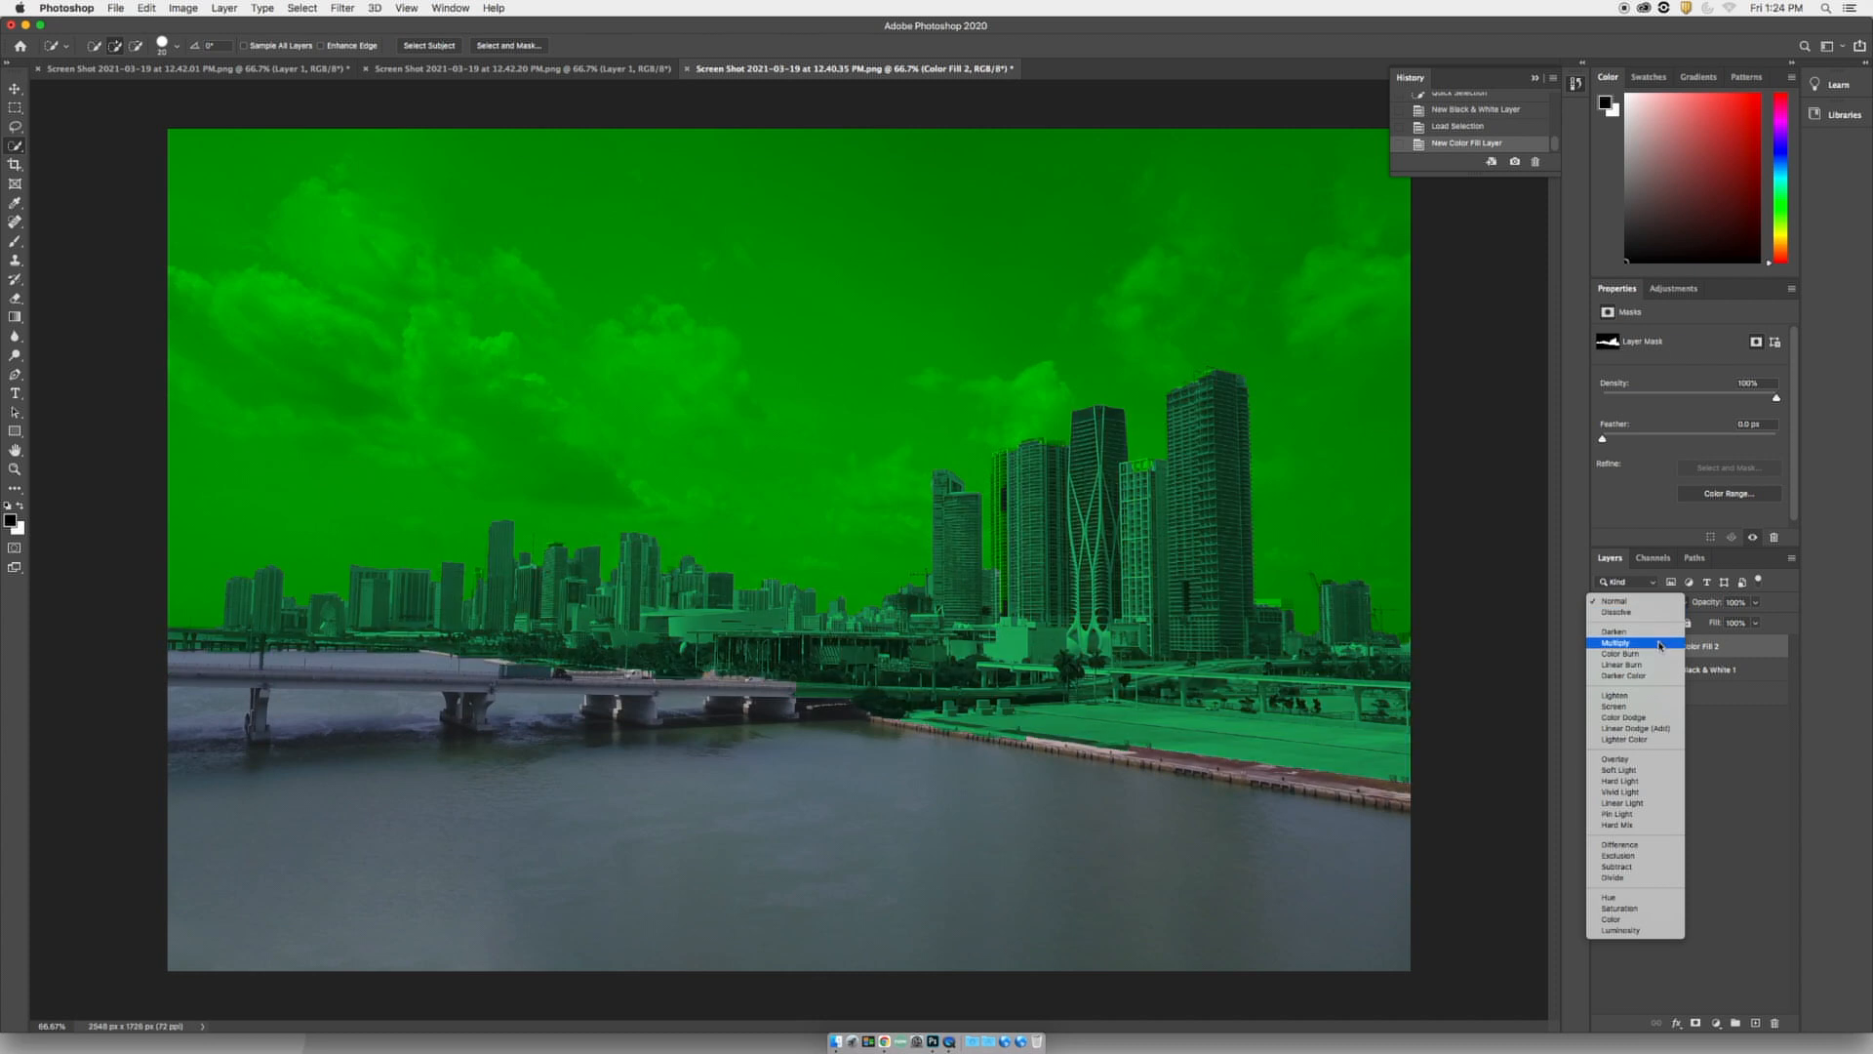
{"action": "left_click", "coordinate": [1615, 643]}
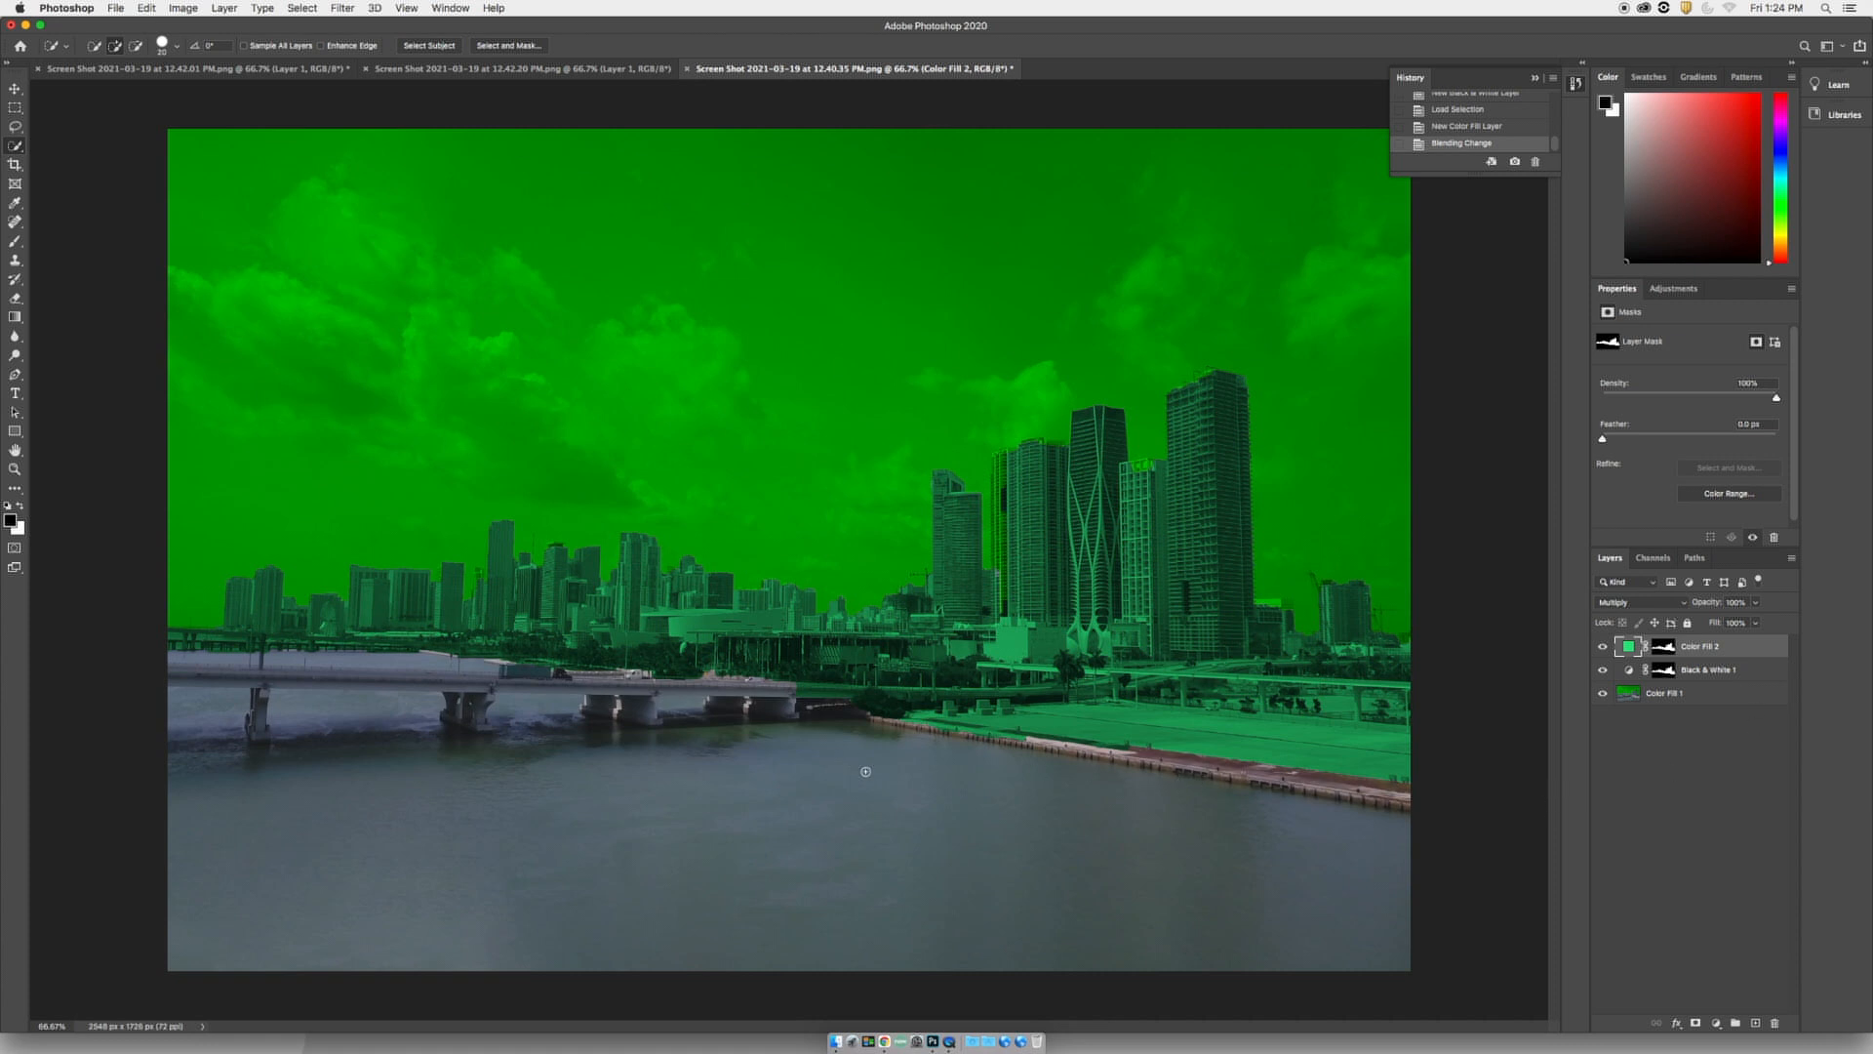
{"action": "left_click", "coordinate": [1734, 697], "text": "shift"}
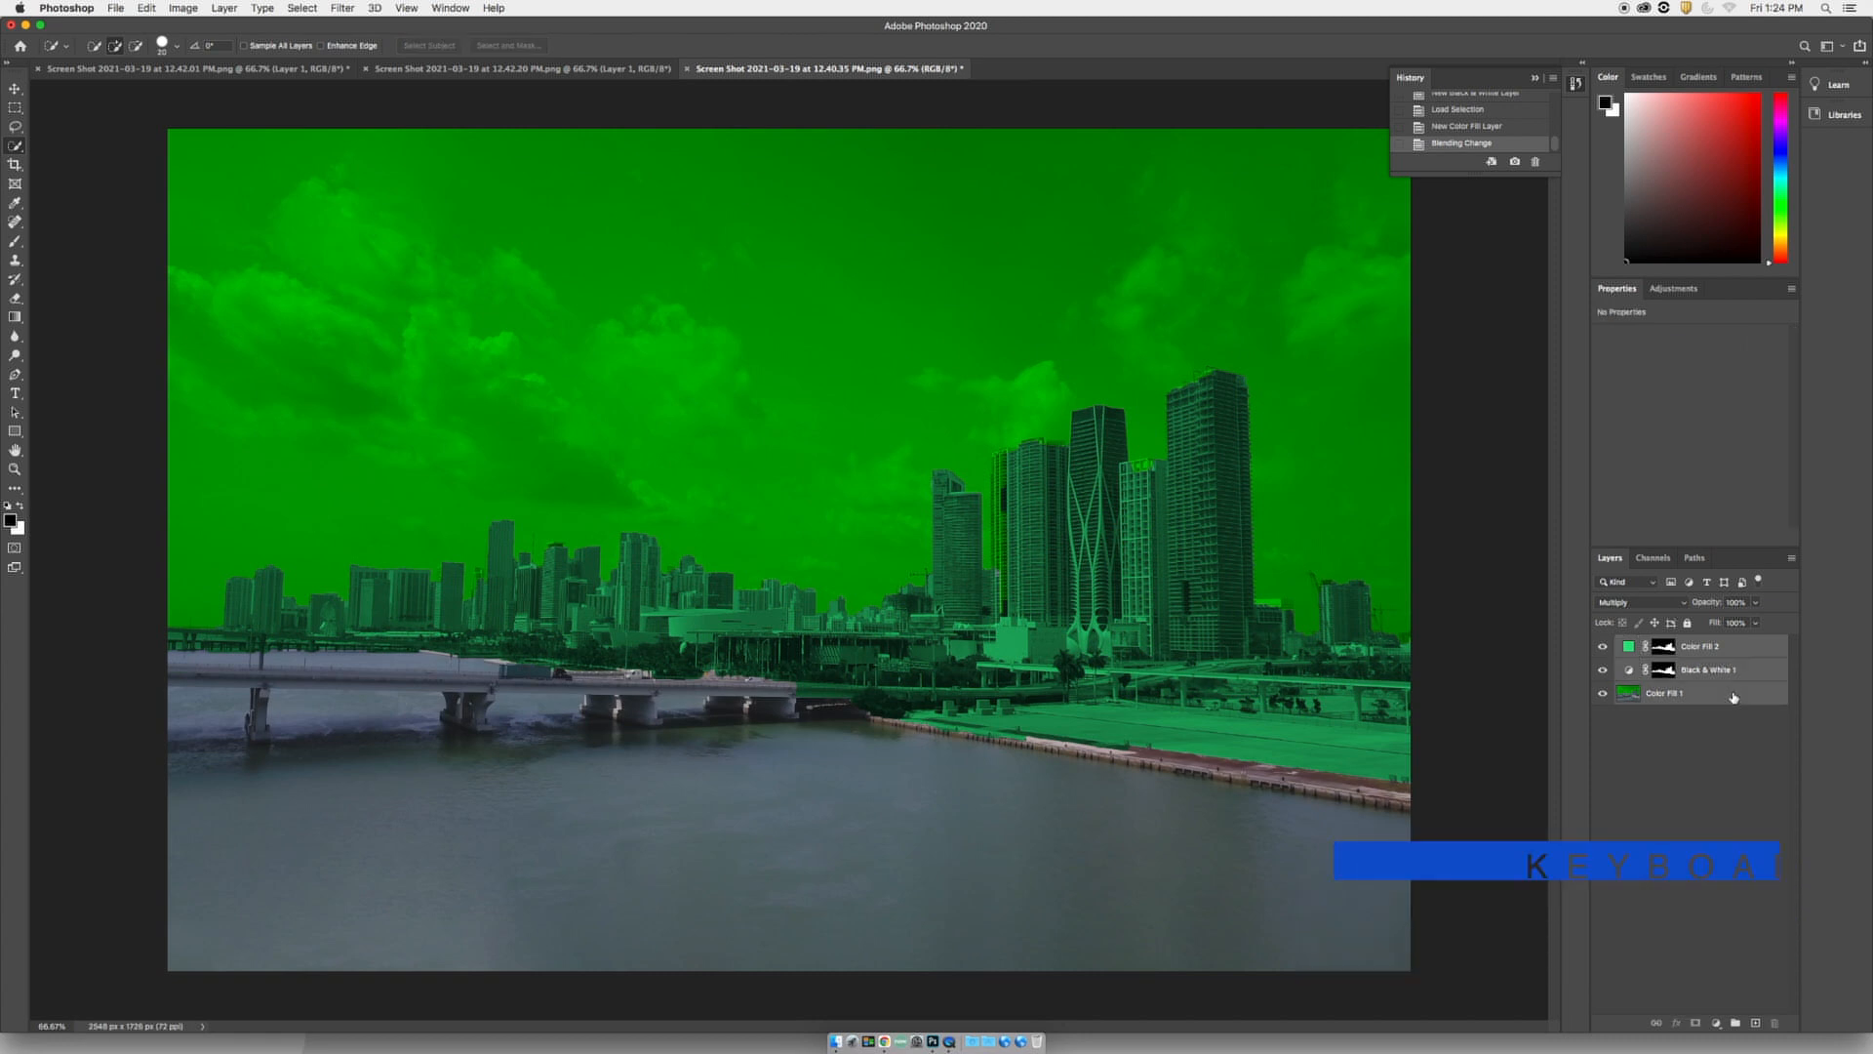
{"action": "key", "text": "super+e"}
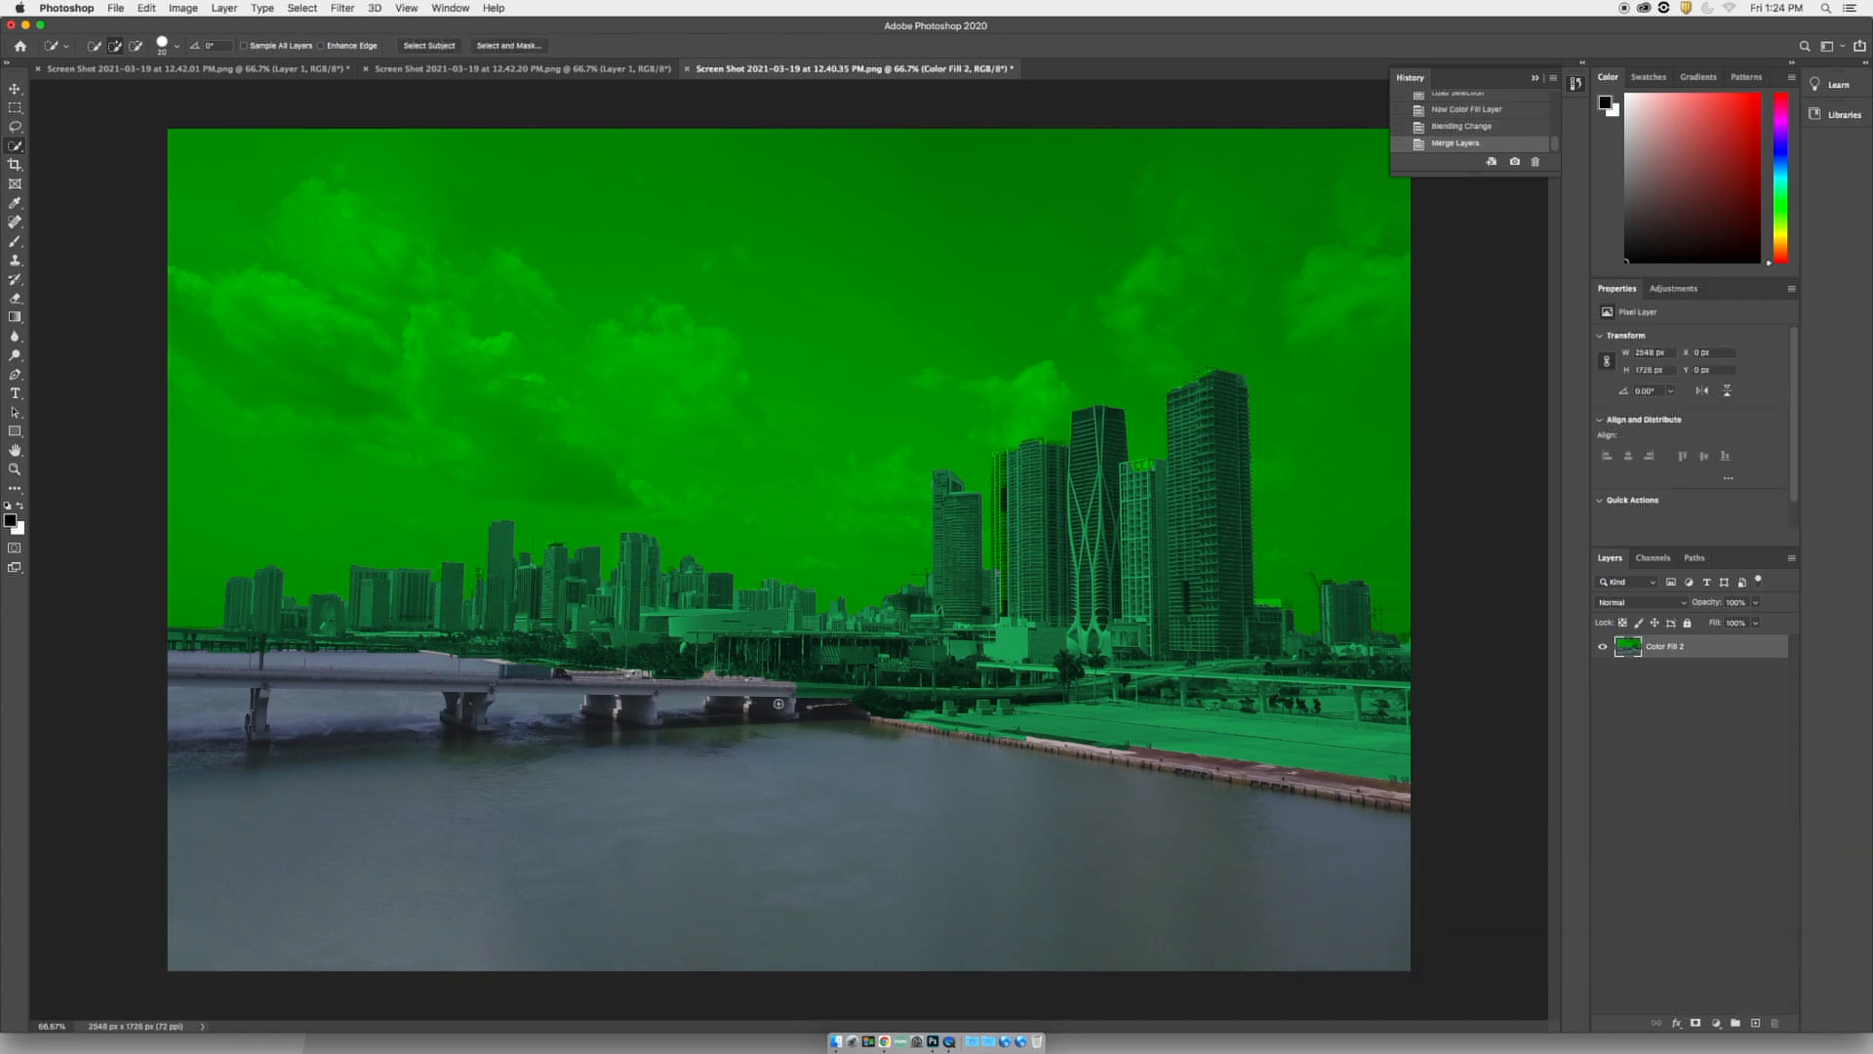
- Select the bridge, the water and the seawall edge with the Quick Selection tool
{"action": "left_click_drag", "start_coordinate": [304, 673], "coordinate": [604, 724]}
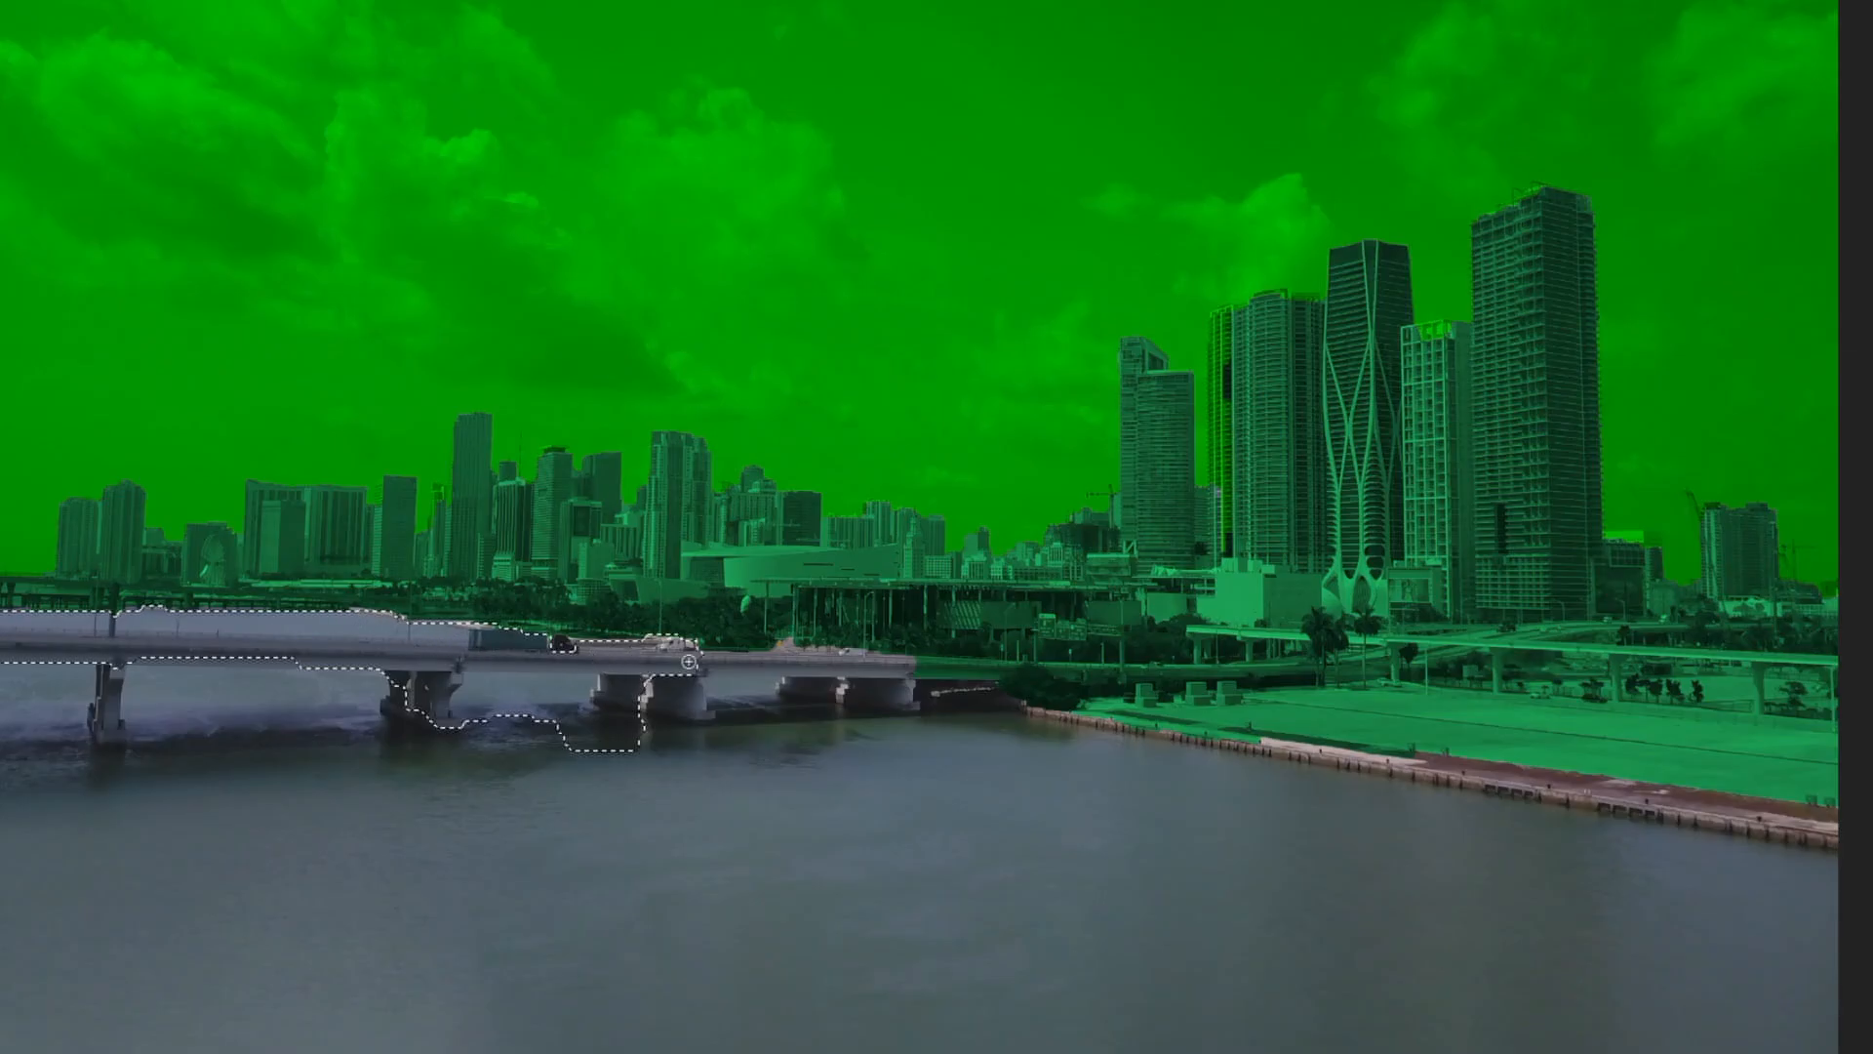
{"action": "mouse_move", "coordinate": [786, 664]}
{"action": "left_mouse_down"}
{"action": "mouse_move", "coordinate": [972, 728]}
{"action": "mouse_move", "coordinate": [1101, 741]}
{"action": "left_mouse_up"}
{"action": "left_click_drag", "start_coordinate": [1370, 768], "coordinate": [1534, 779]}
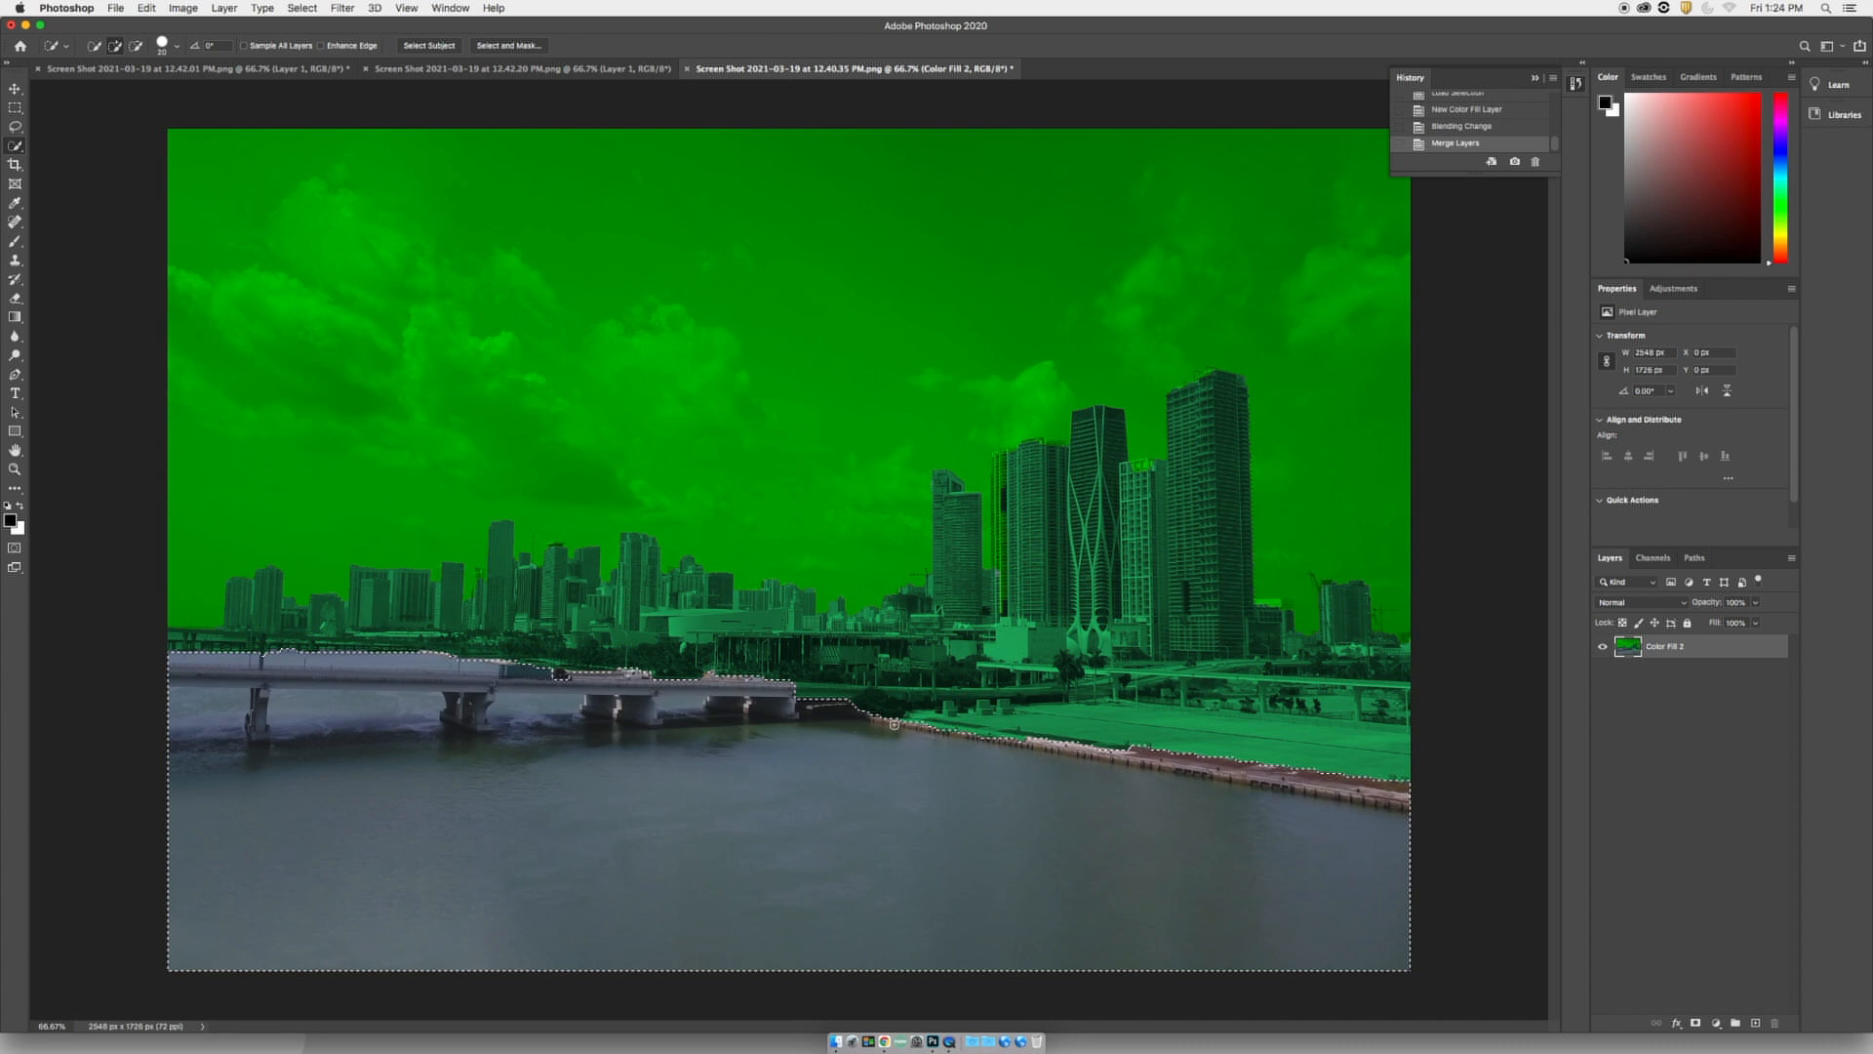
{"action": "left_click", "coordinate": [894, 724]}
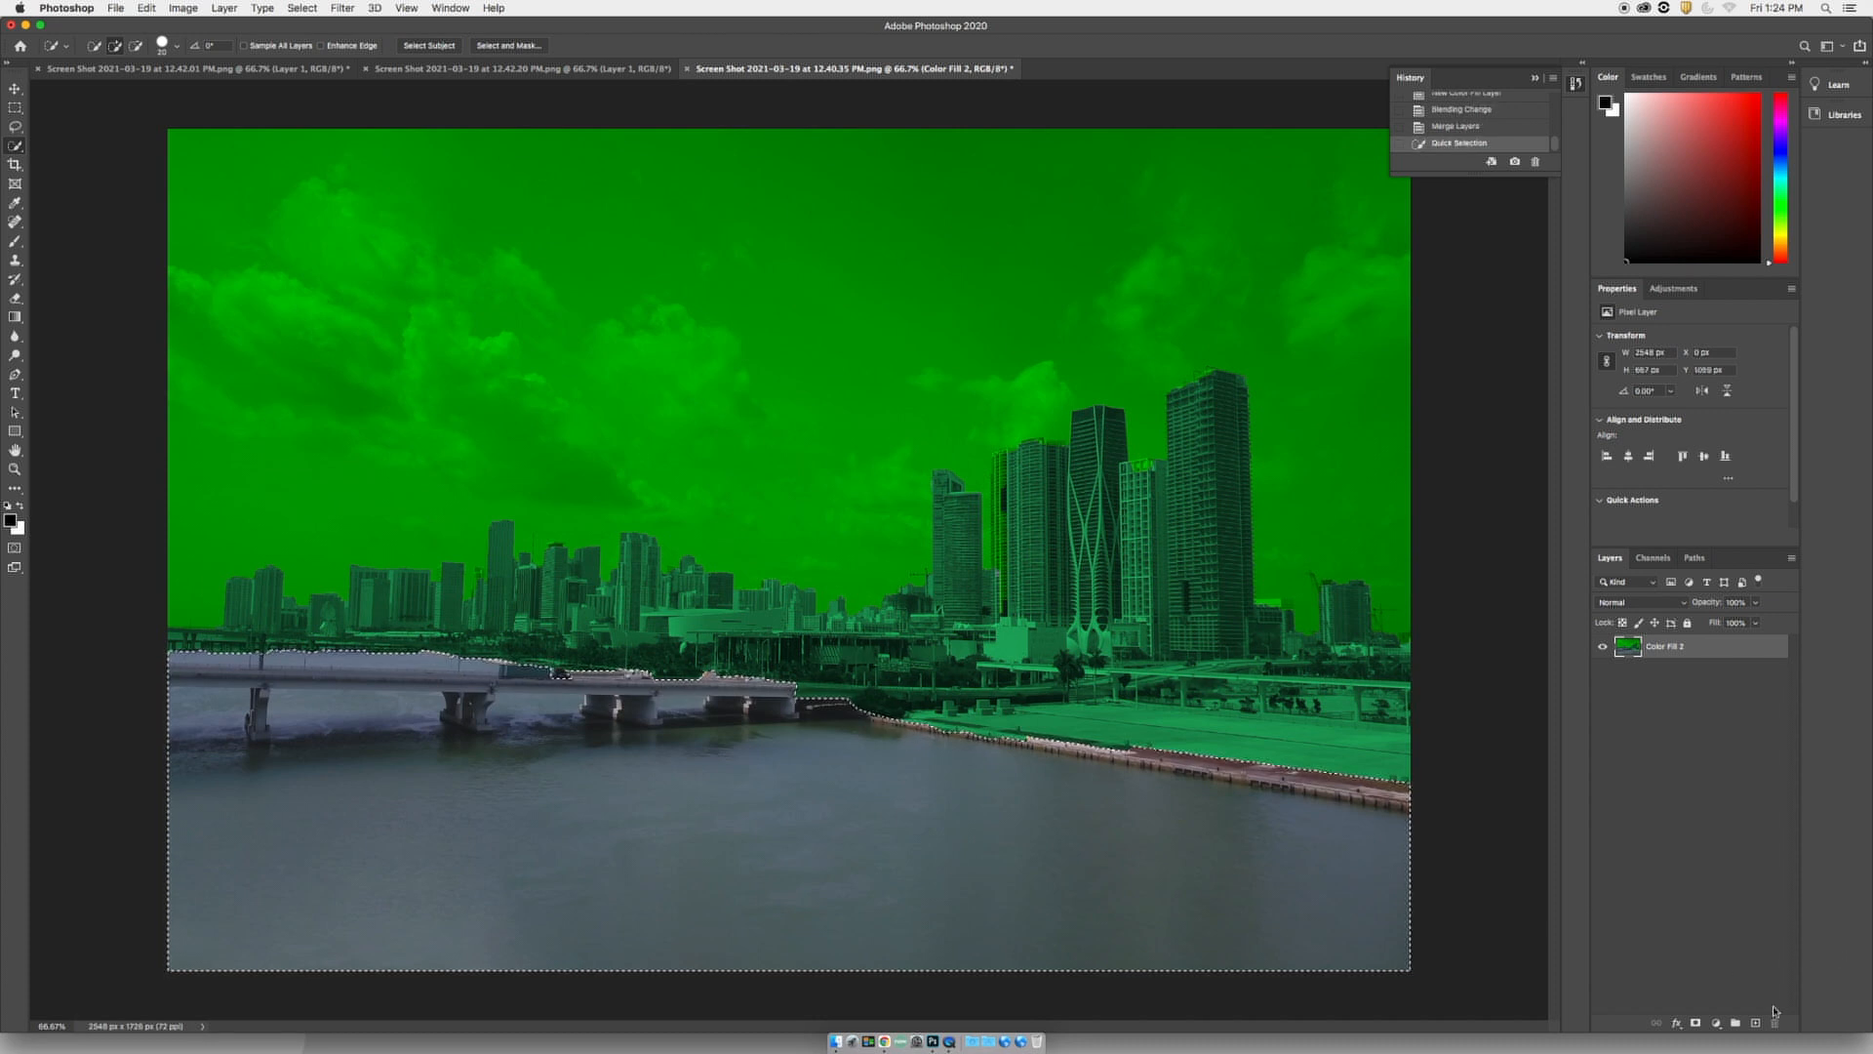
- Add a Black & White adjustment layer over the selected bridge and water, and load its mask as a selection
{"action": "left_click", "coordinate": [1716, 1022]}
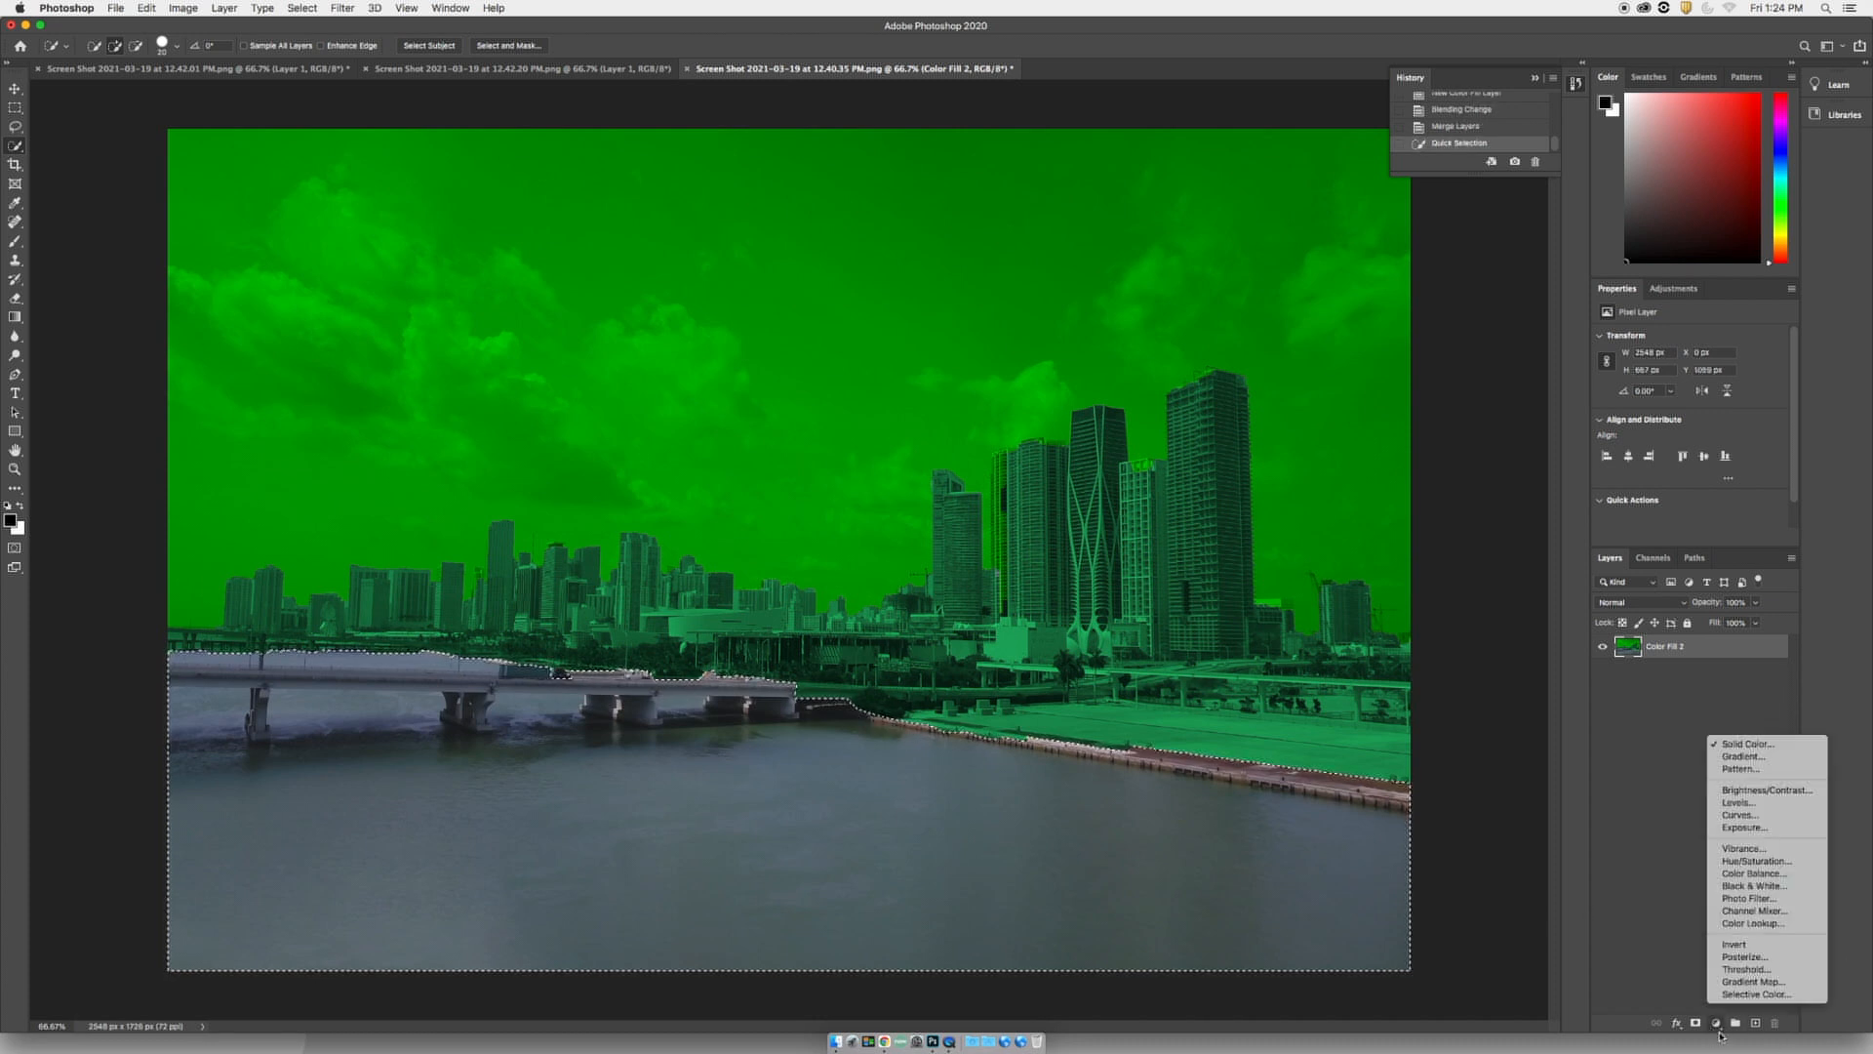
{"action": "left_click", "coordinate": [1751, 886]}
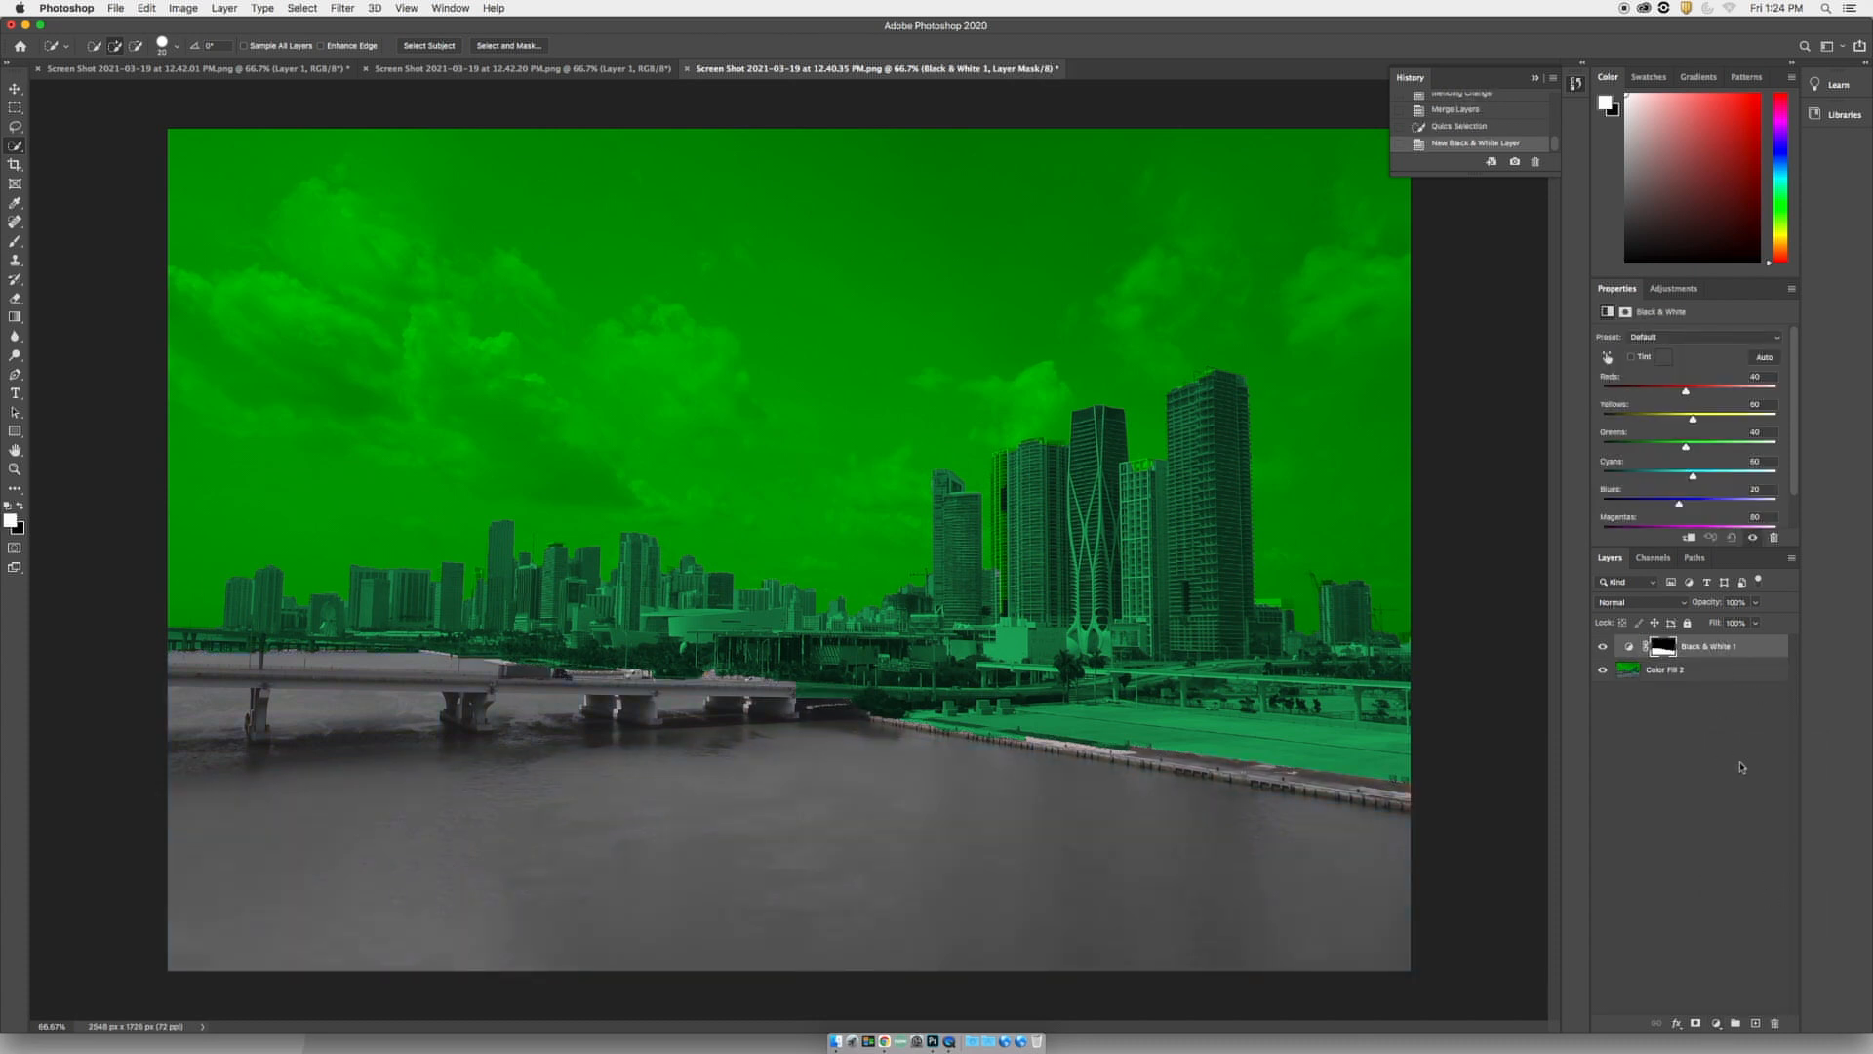
{"action": "left_click", "coordinate": [1664, 648], "text": "super"}
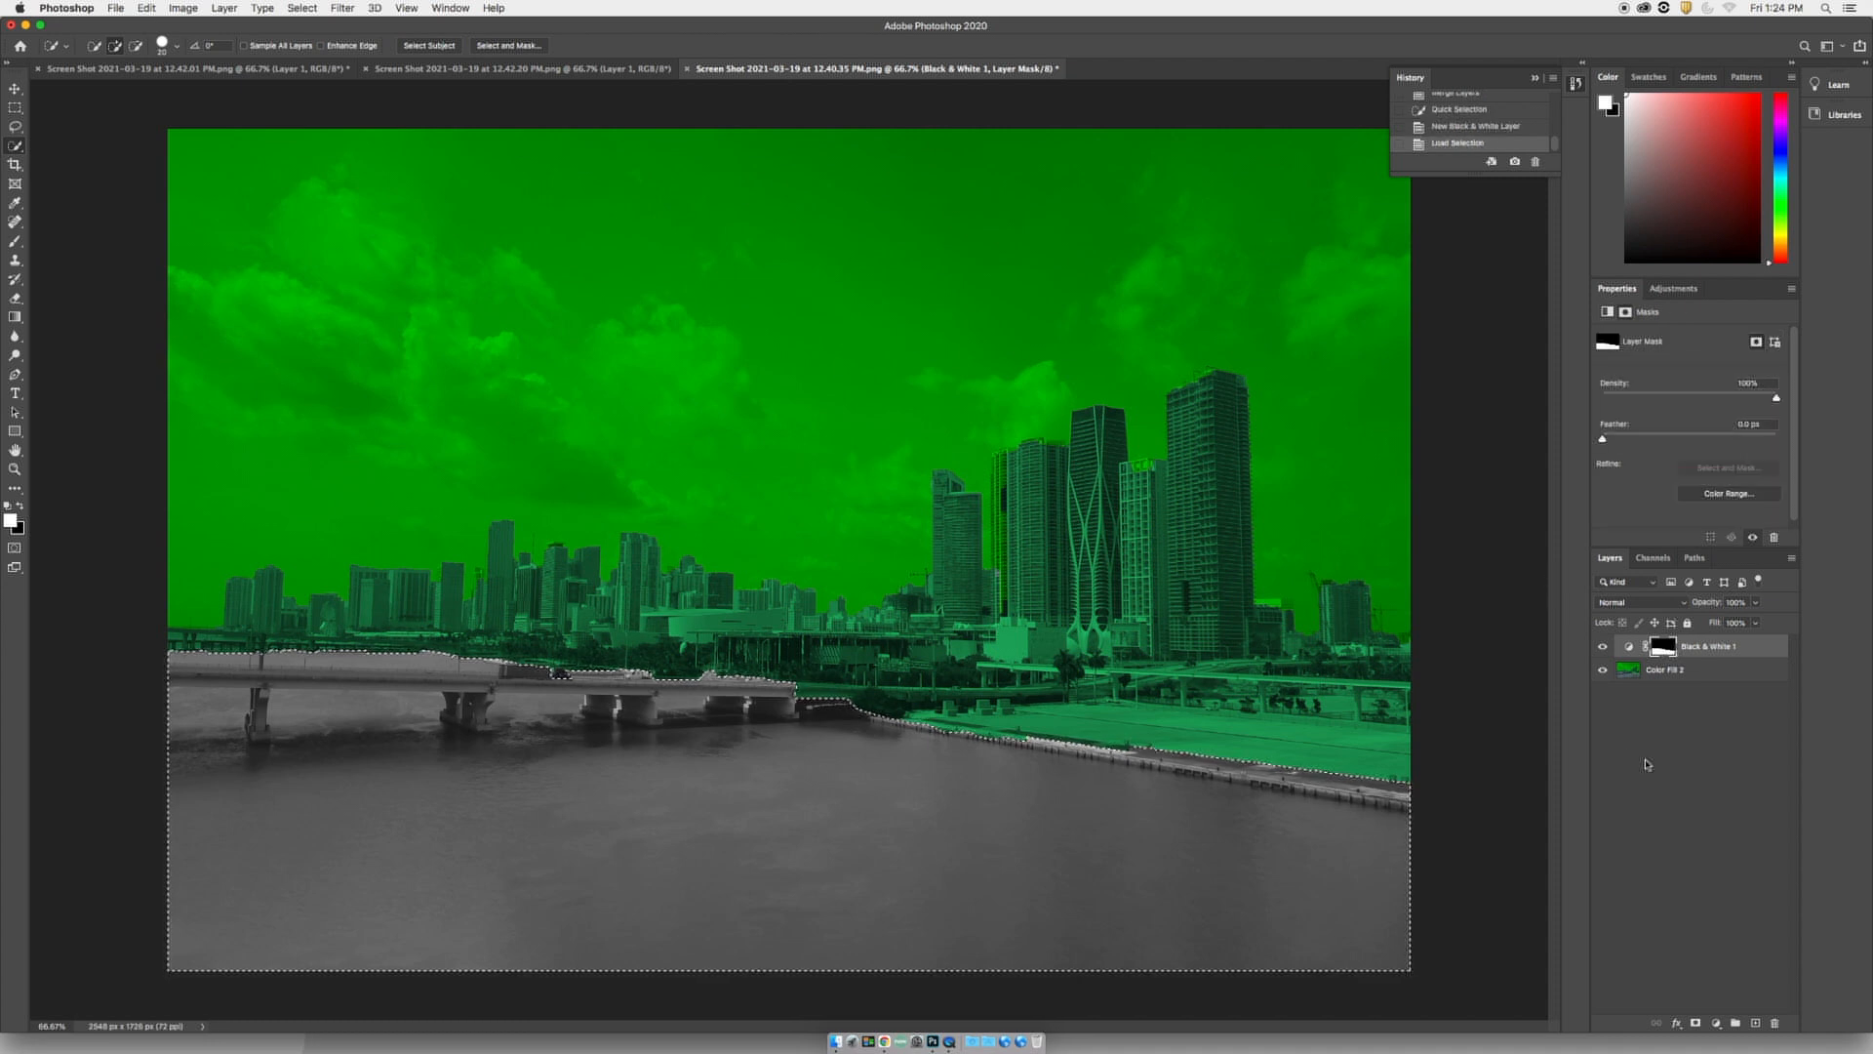
- Add a Solid Color fill layer over the selected bridge and water in dark olive green #346c13
{"action": "left_click", "coordinate": [1717, 1023]}
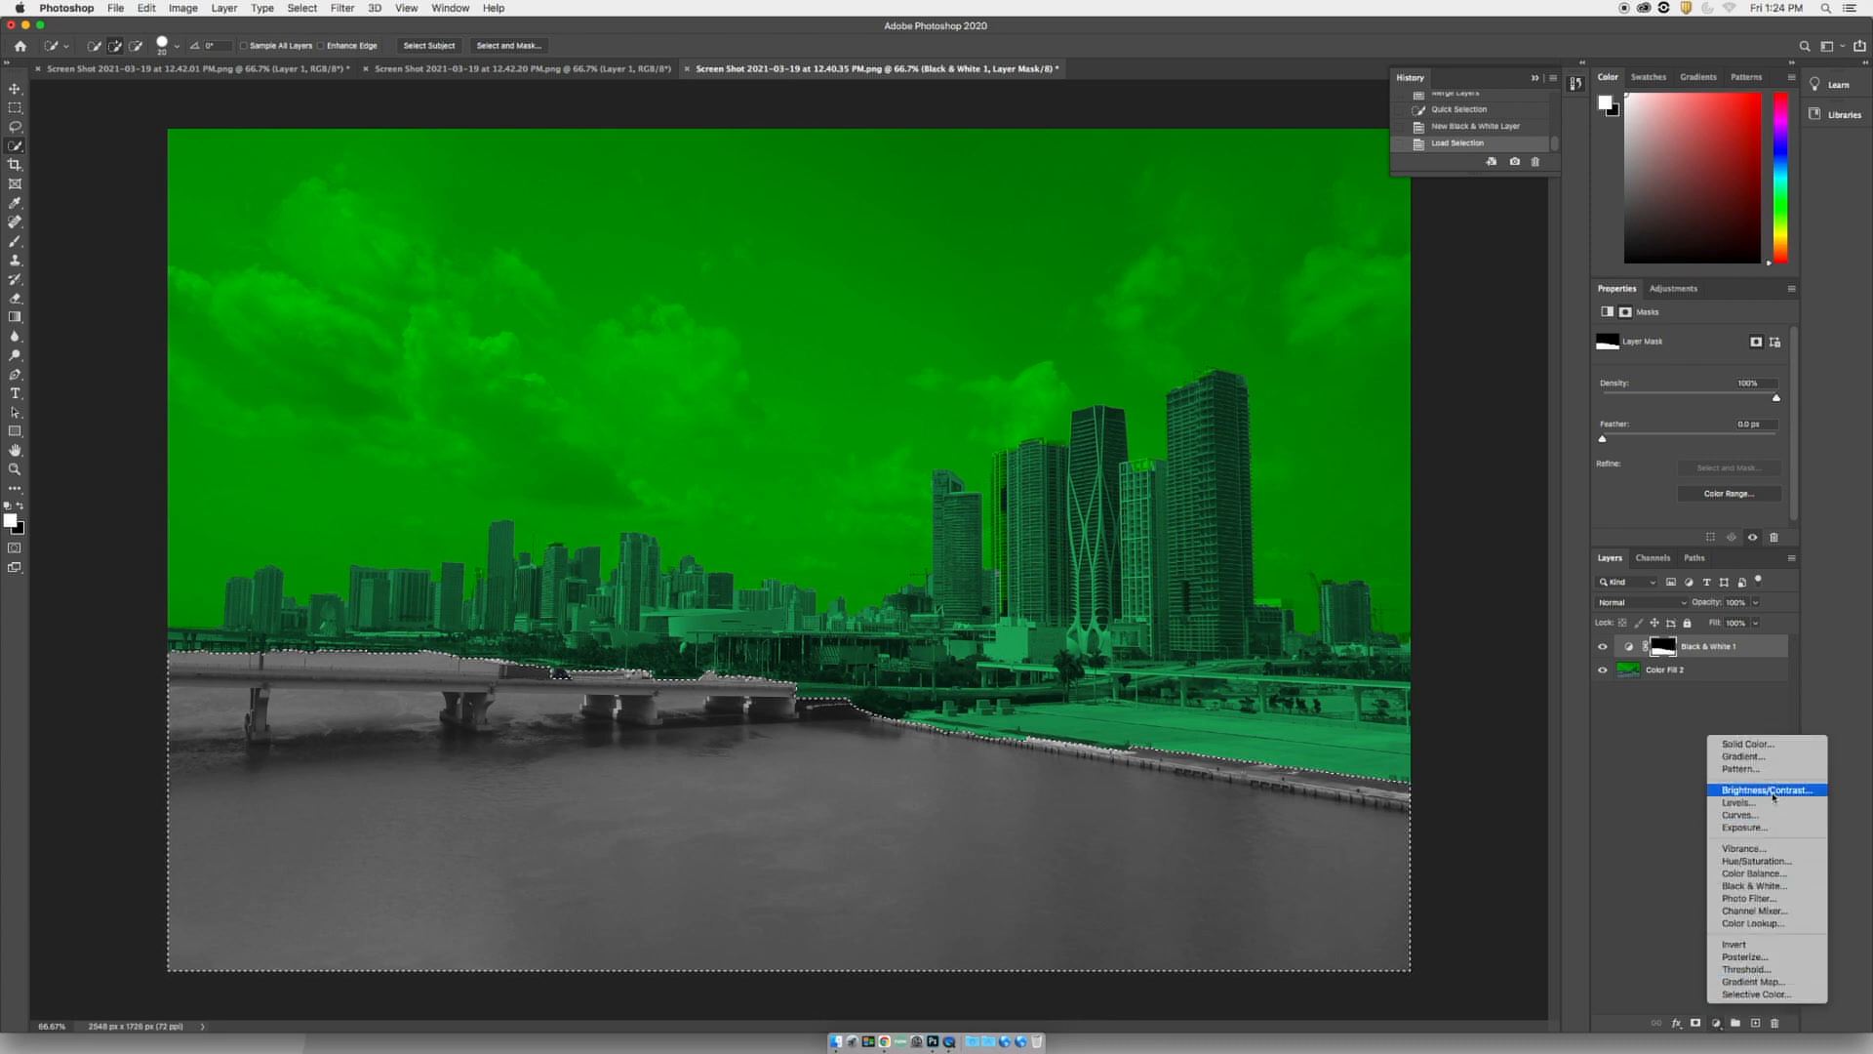
{"action": "left_click", "coordinate": [1751, 743]}
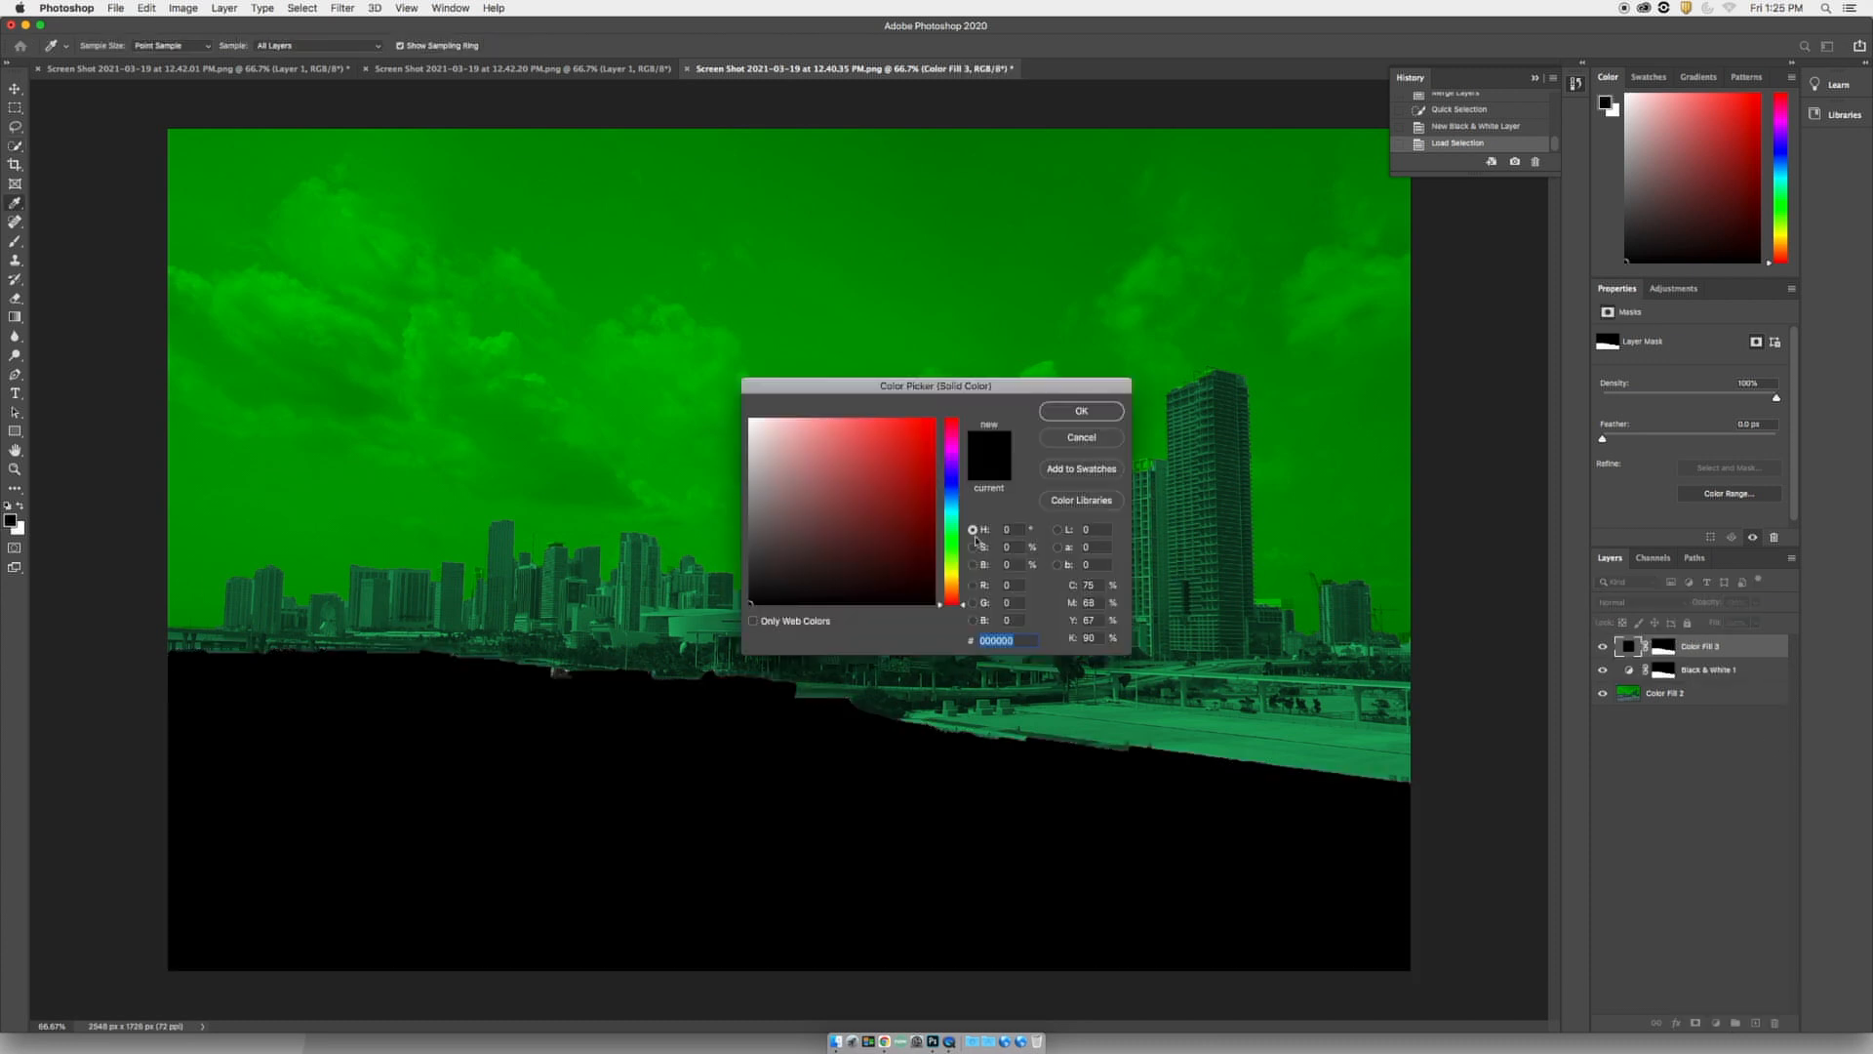
{"action": "left_click", "coordinate": [952, 550]}
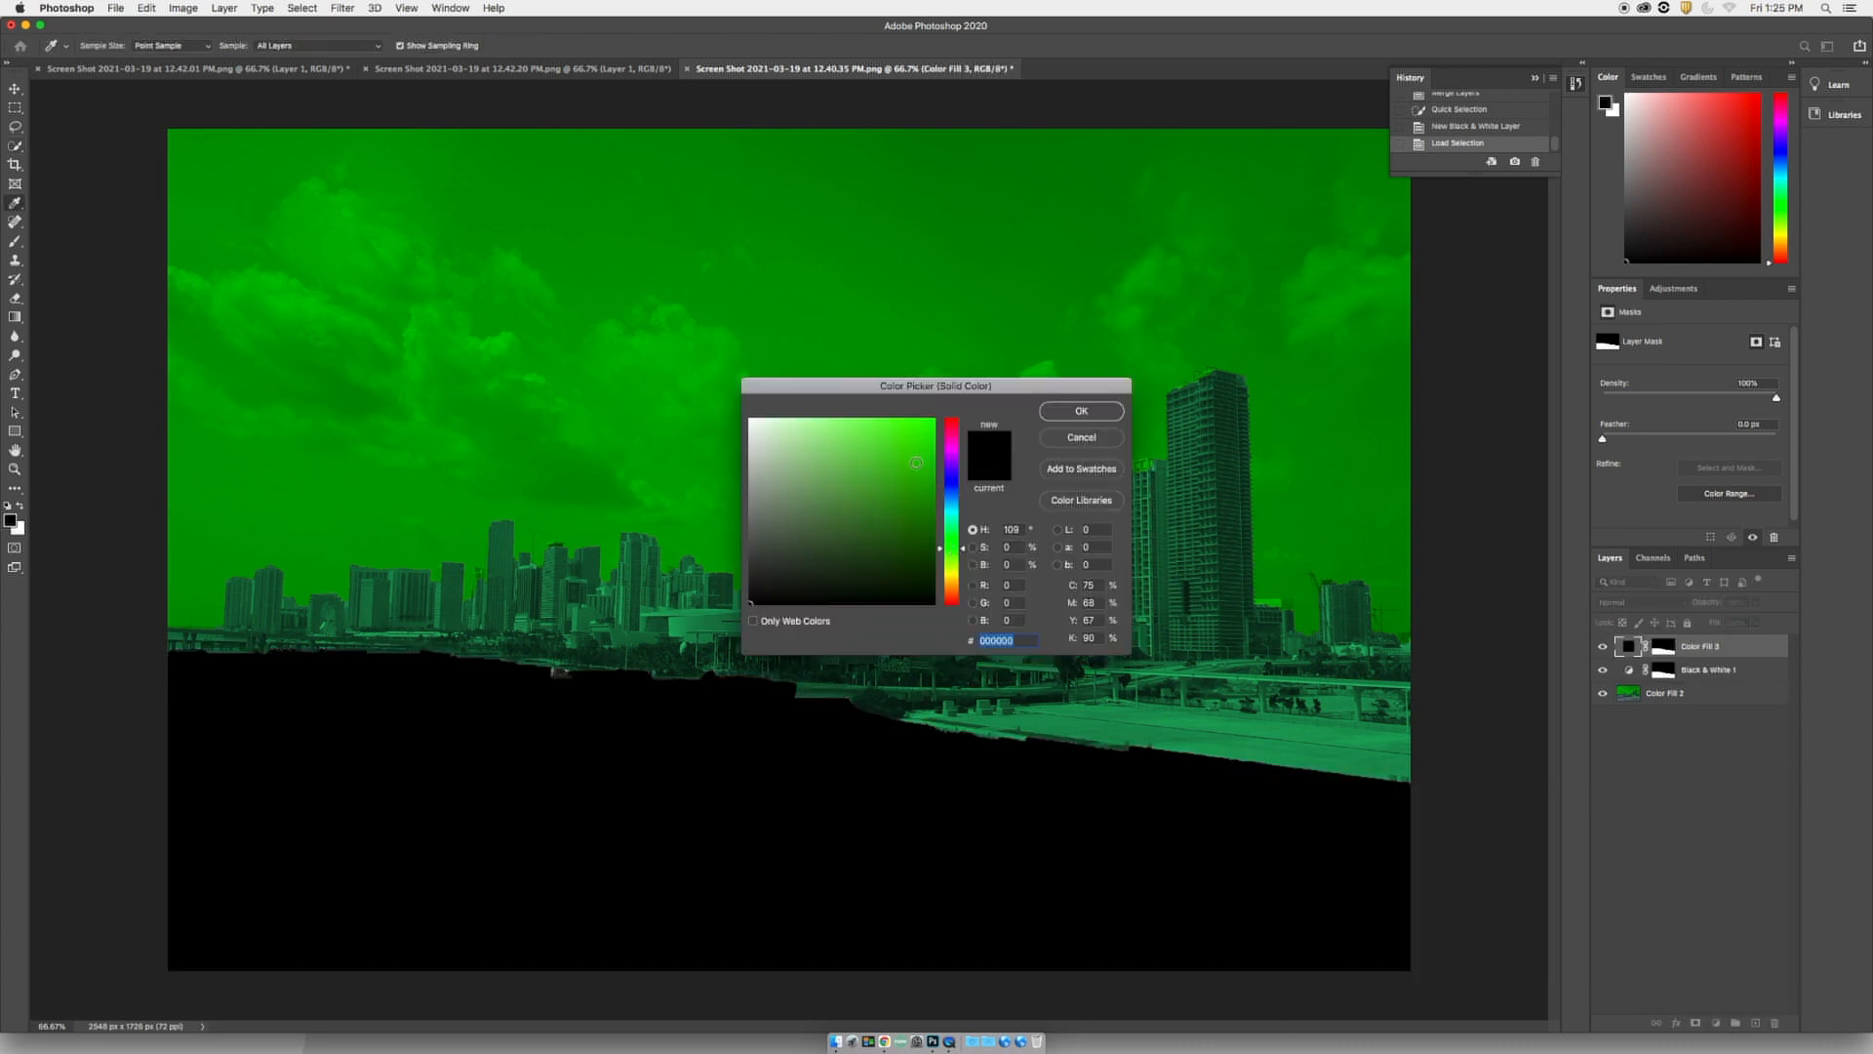
{"action": "left_click_drag", "start_coordinate": [951, 532], "coordinate": [954, 555]}
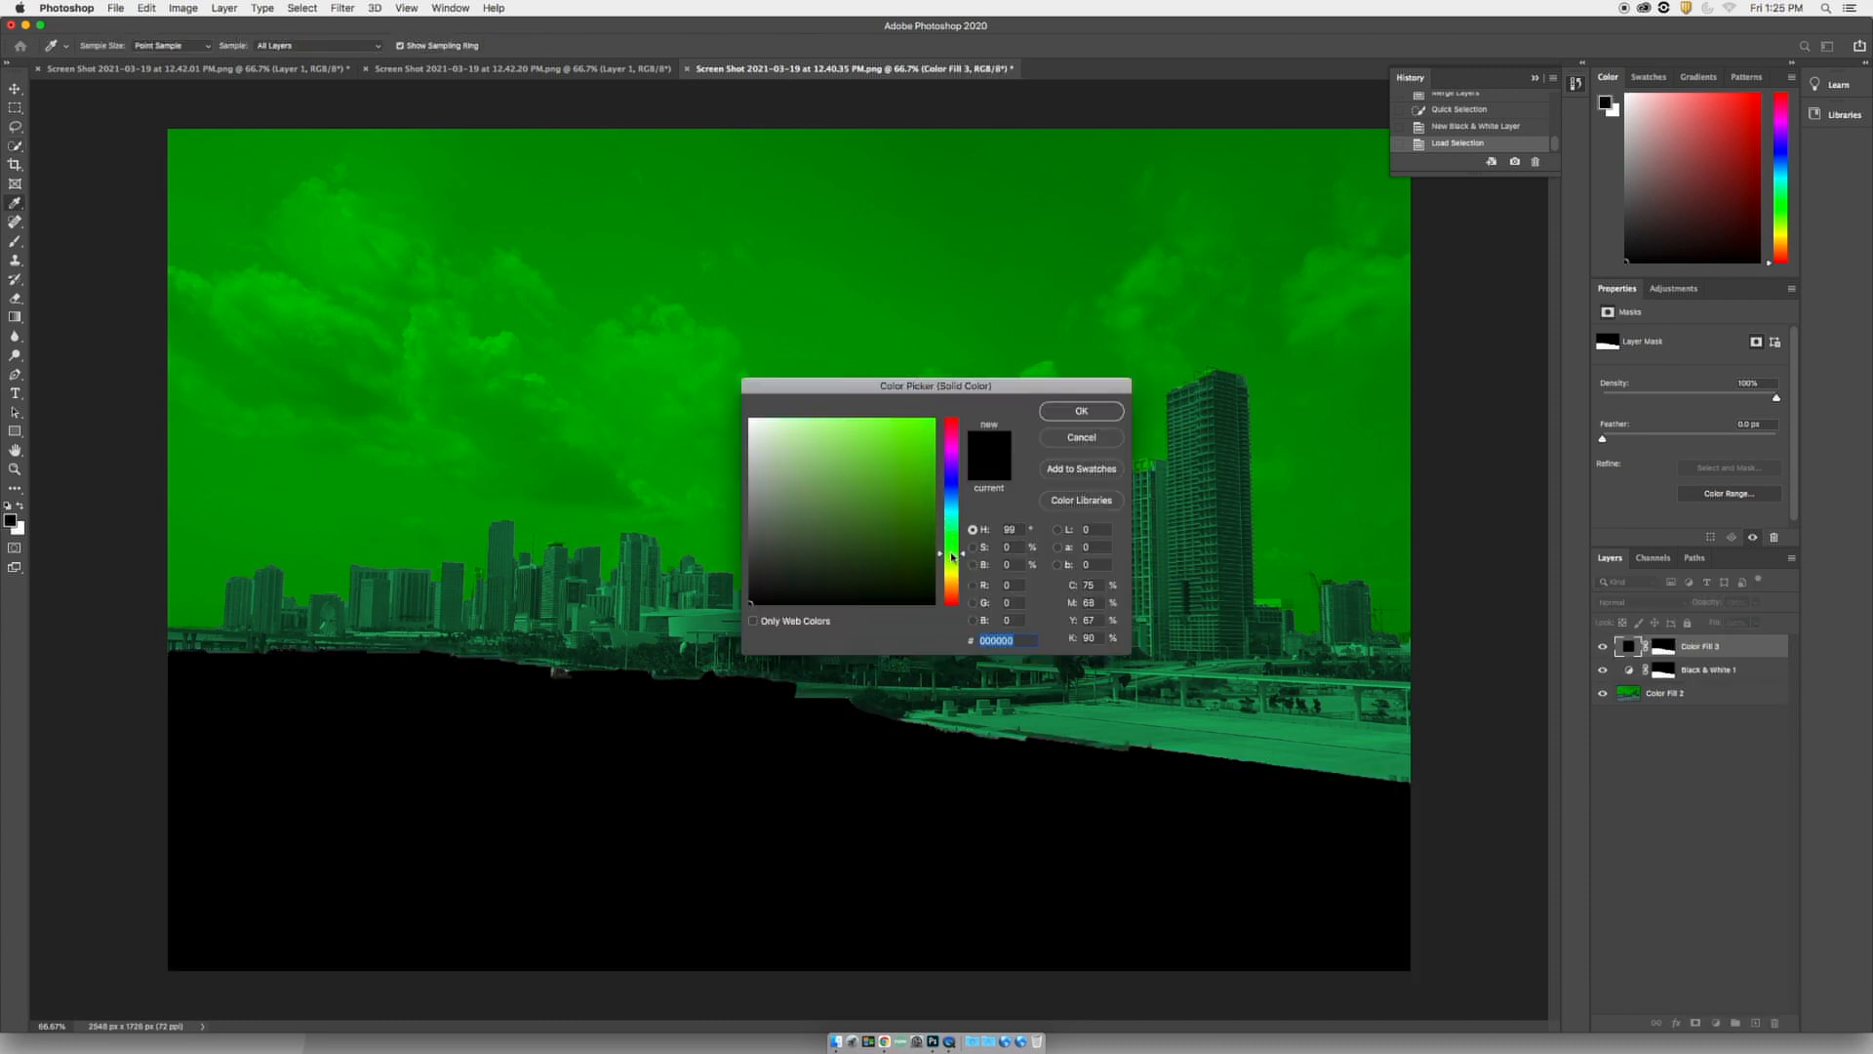
{"action": "left_click", "coordinate": [903, 526]}
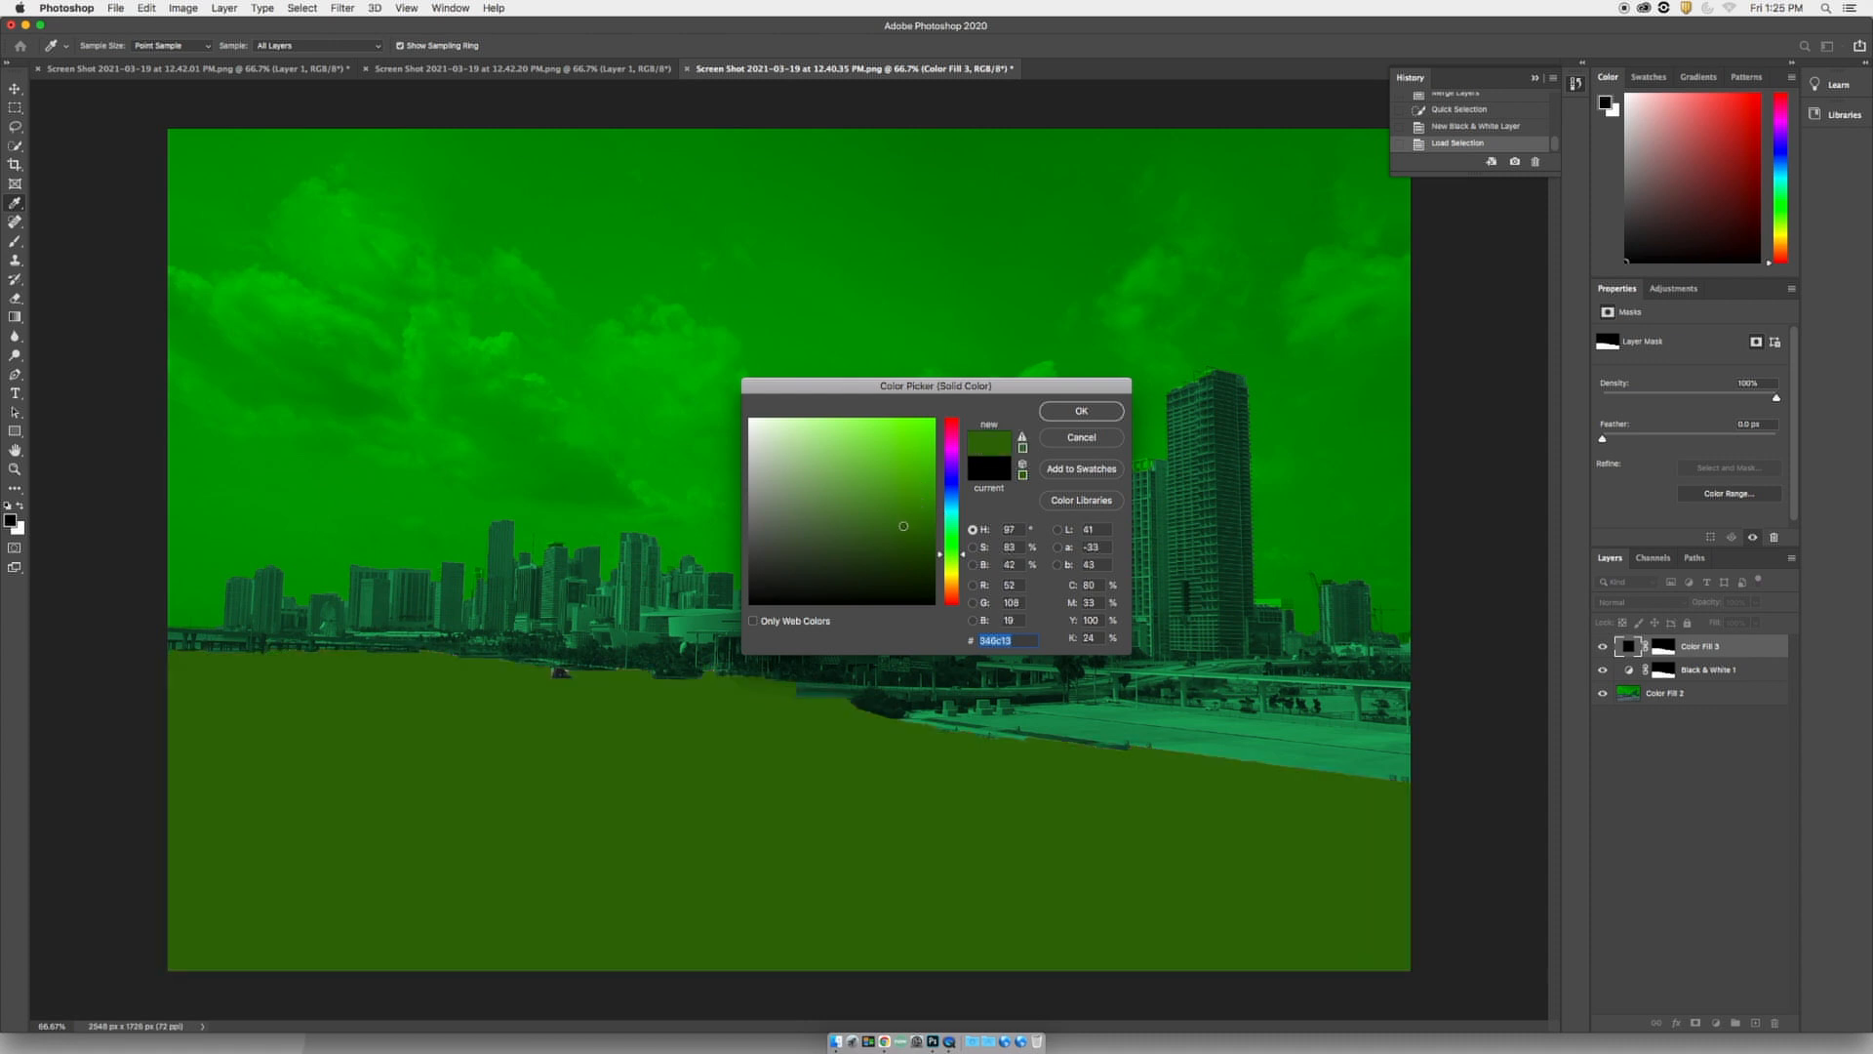
{"action": "left_click", "coordinate": [1081, 411]}
- Set the olive green water fill layer's blend mode to Multiply and merge all the layers
{"action": "left_click", "coordinate": [1665, 605]}
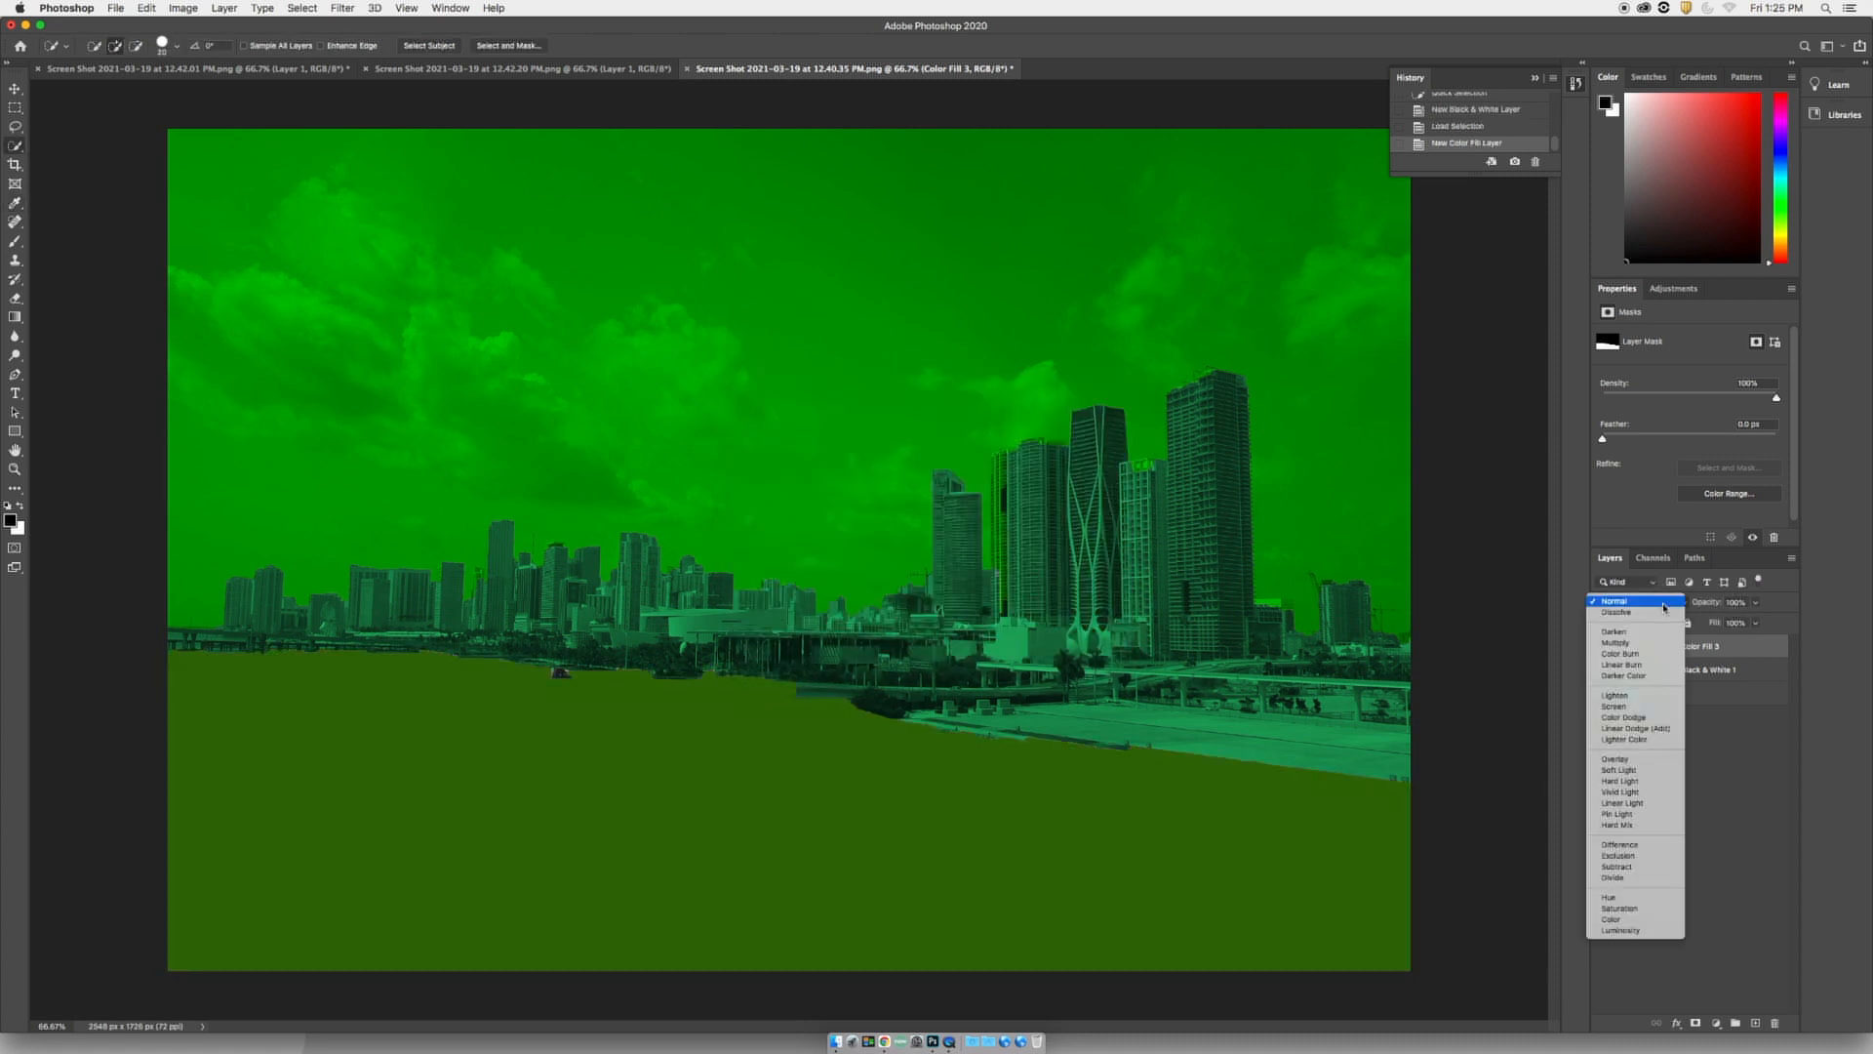
{"action": "left_click", "coordinate": [1651, 644]}
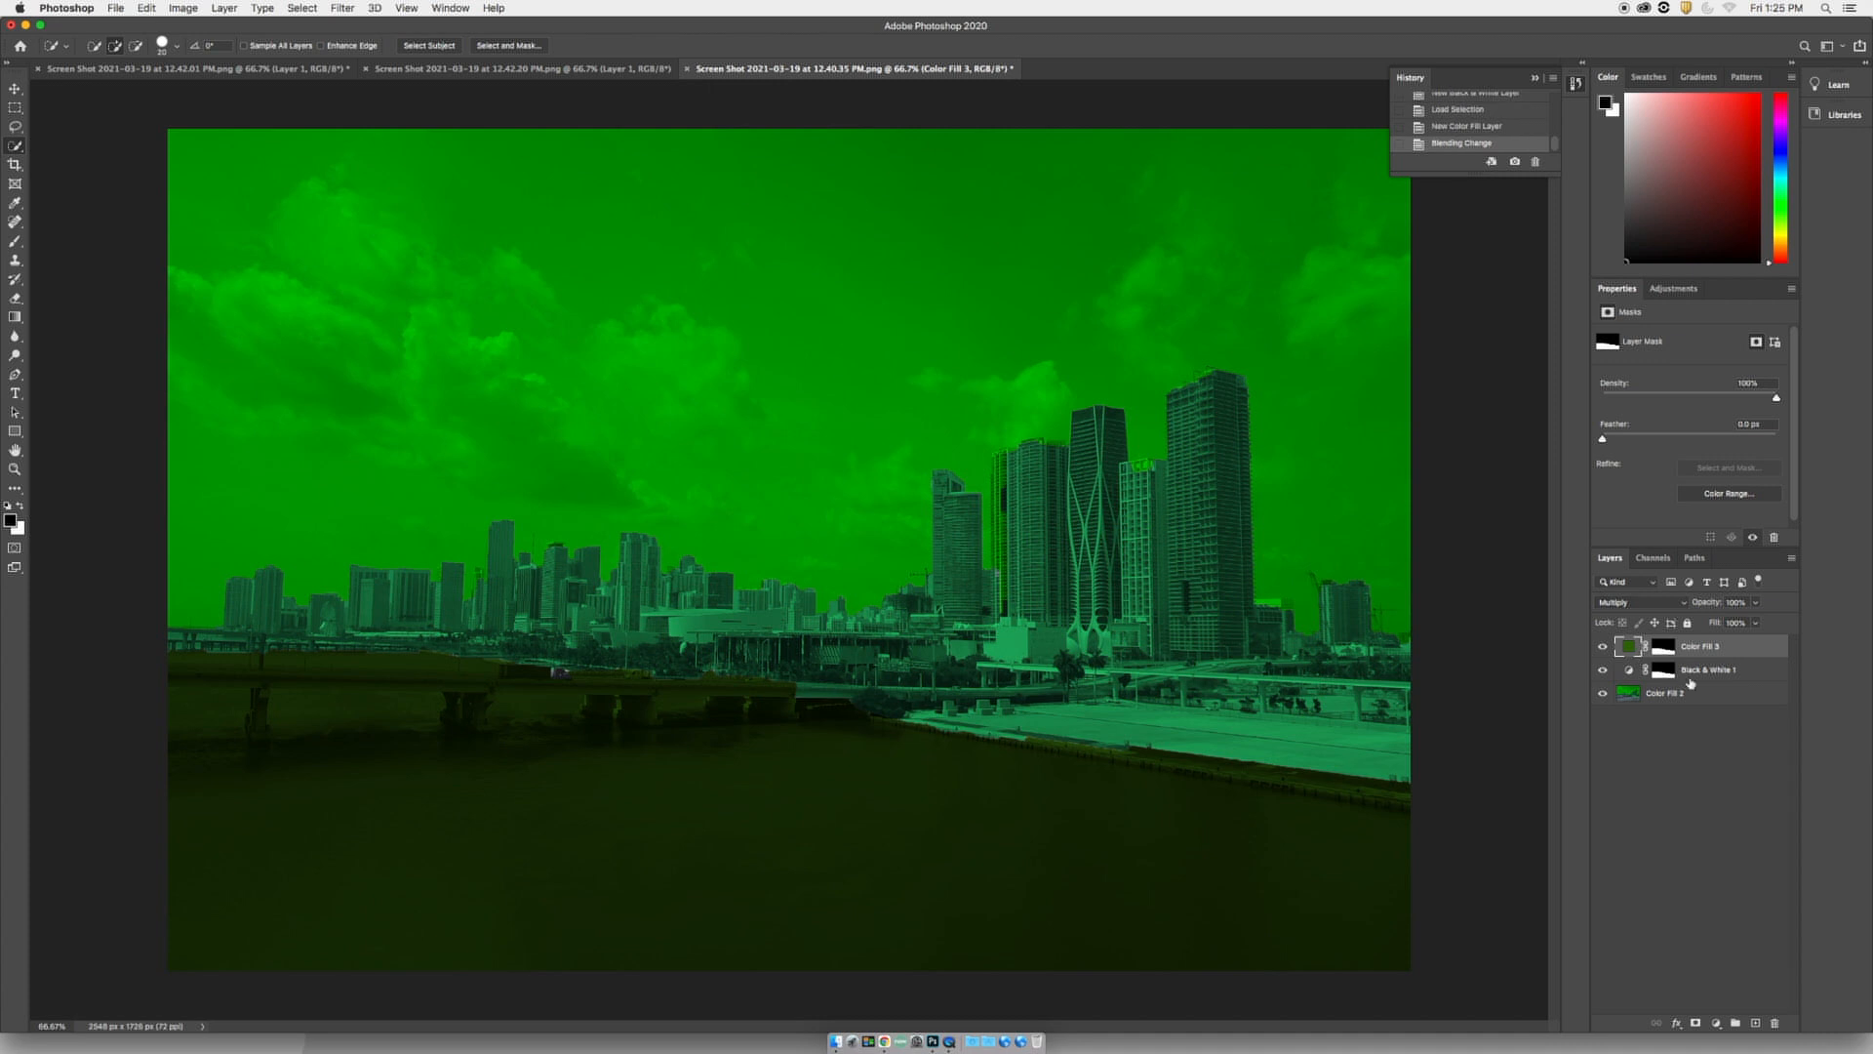
{"action": "left_click", "coordinate": [1720, 694], "text": "shift"}
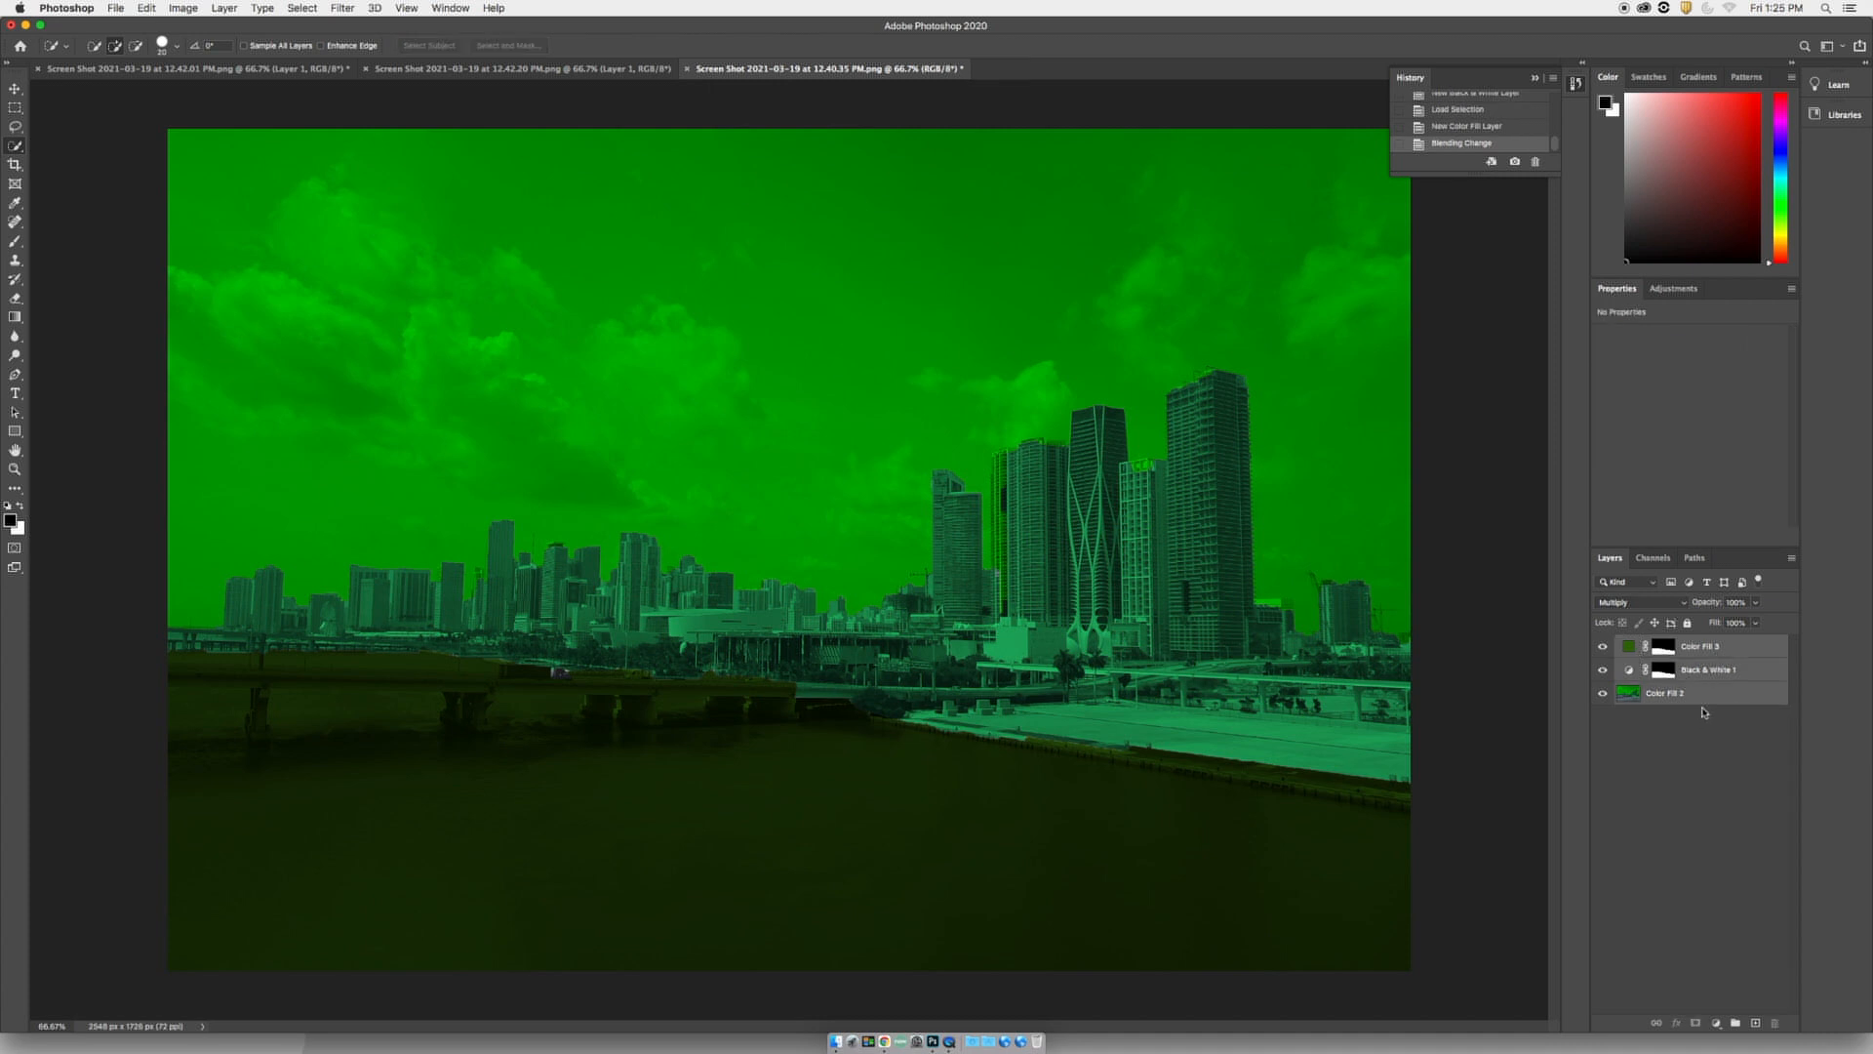
{"action": "key", "text": "super+e"}
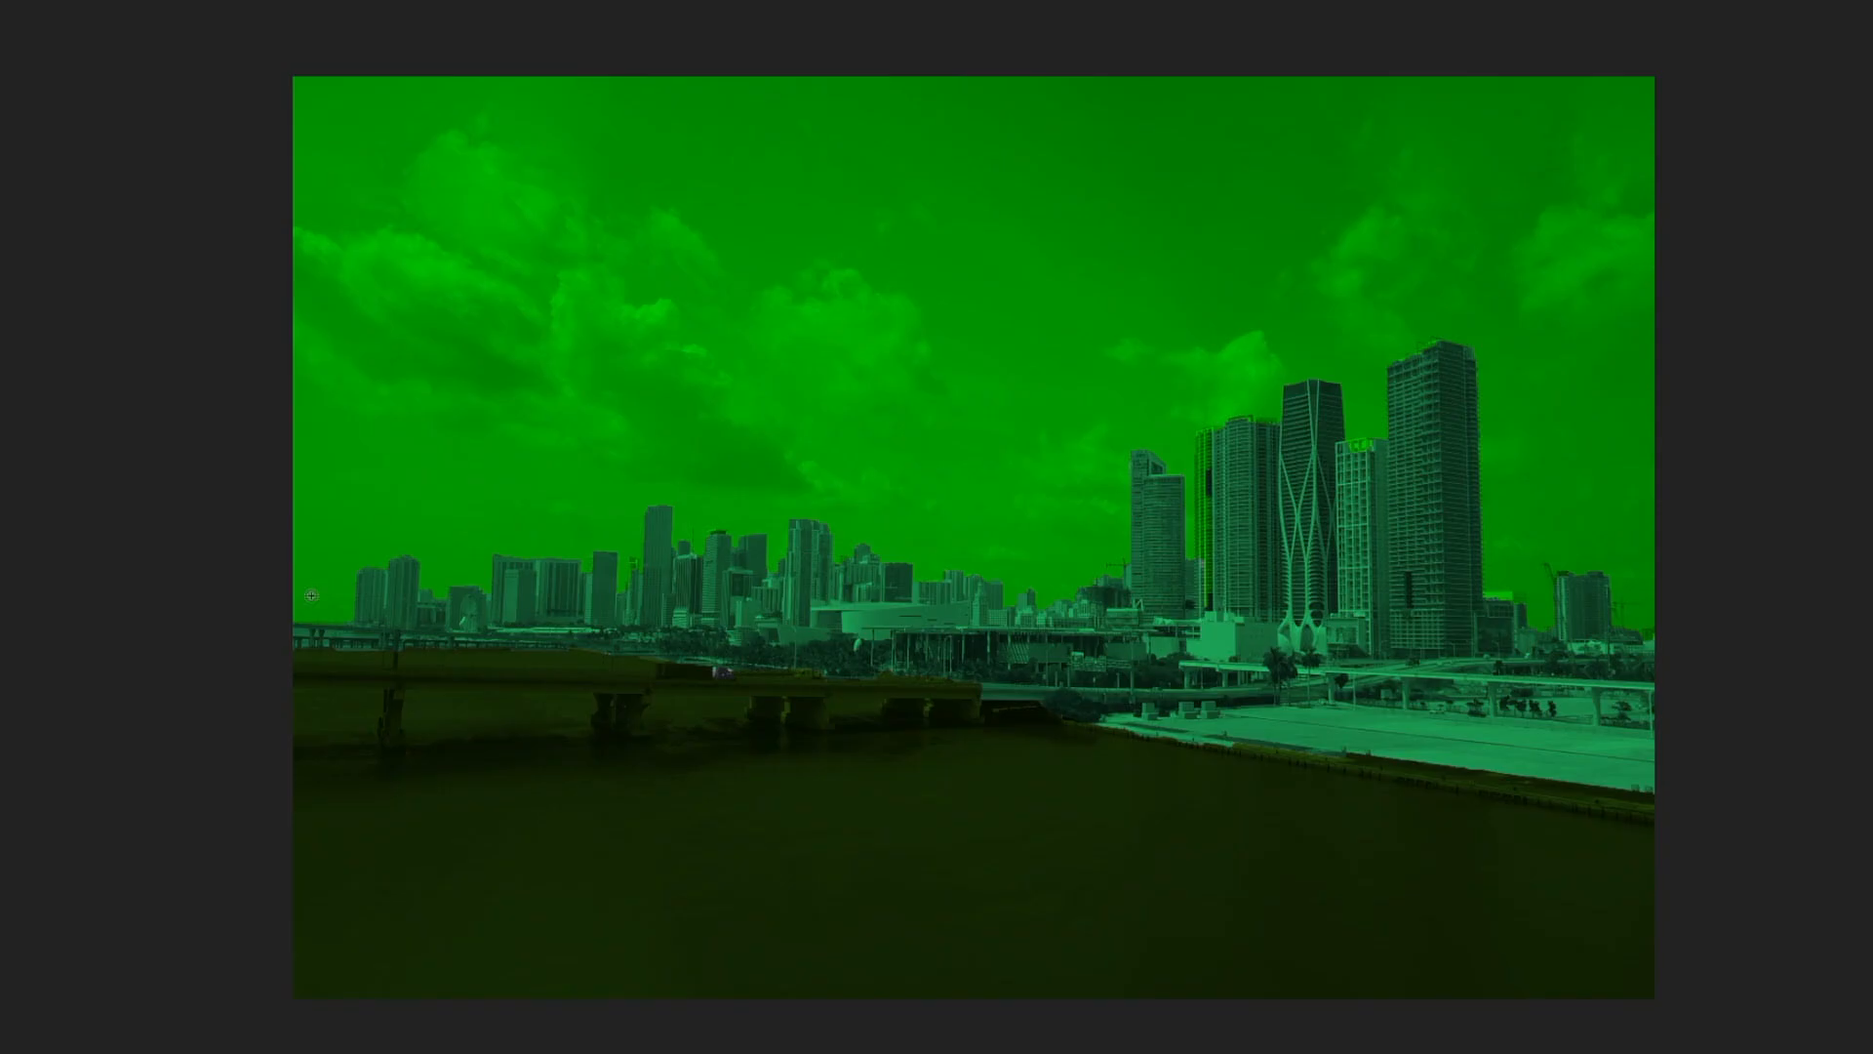
- Select the buildings, bridge, land and water below the sky with the Quick Selection tool and copy them to a new layer
{"action": "mouse_move", "coordinate": [332, 654]}
{"action": "left_mouse_down"}
{"action": "mouse_move", "coordinate": [380, 645]}
{"action": "mouse_move", "coordinate": [369, 605]}
{"action": "mouse_move", "coordinate": [432, 654]}
{"action": "mouse_move", "coordinate": [636, 626]}
{"action": "mouse_move", "coordinate": [590, 592]}
{"action": "mouse_move", "coordinate": [675, 573]}
{"action": "mouse_move", "coordinate": [867, 636]}
{"action": "mouse_move", "coordinate": [775, 594]}
{"action": "mouse_move", "coordinate": [942, 672]}
{"action": "mouse_move", "coordinate": [1151, 659]}
{"action": "mouse_move", "coordinate": [1173, 576]}
{"action": "mouse_move", "coordinate": [1160, 516]}
{"action": "mouse_move", "coordinate": [1227, 631]}
{"action": "mouse_move", "coordinate": [1262, 512]}
{"action": "mouse_move", "coordinate": [1251, 492]}
{"action": "mouse_move", "coordinate": [1304, 451]}
{"action": "mouse_move", "coordinate": [1319, 508]}
{"action": "mouse_move", "coordinate": [1431, 488]}
{"action": "left_mouse_up"}
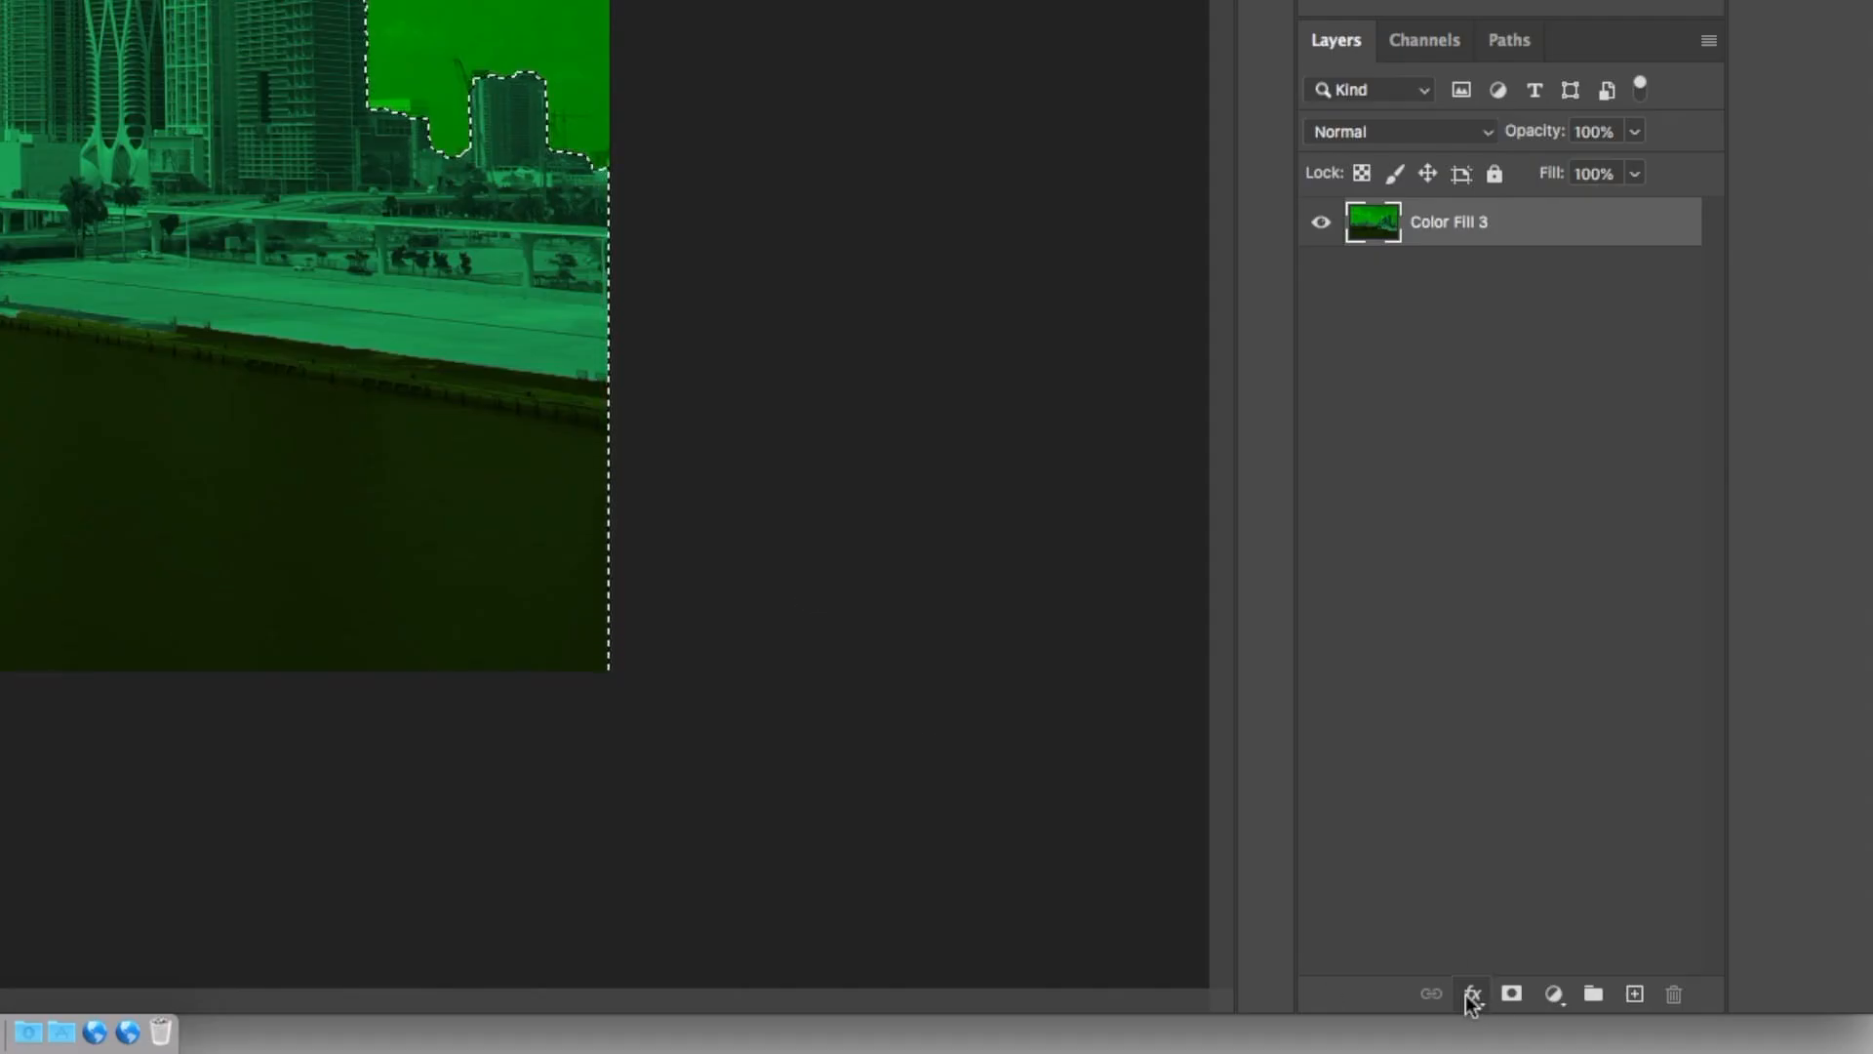
- Add an Outer Glow effect to the copied skyline layer and set the glow colour to a bright green
{"action": "left_click", "coordinate": [1467, 997]}
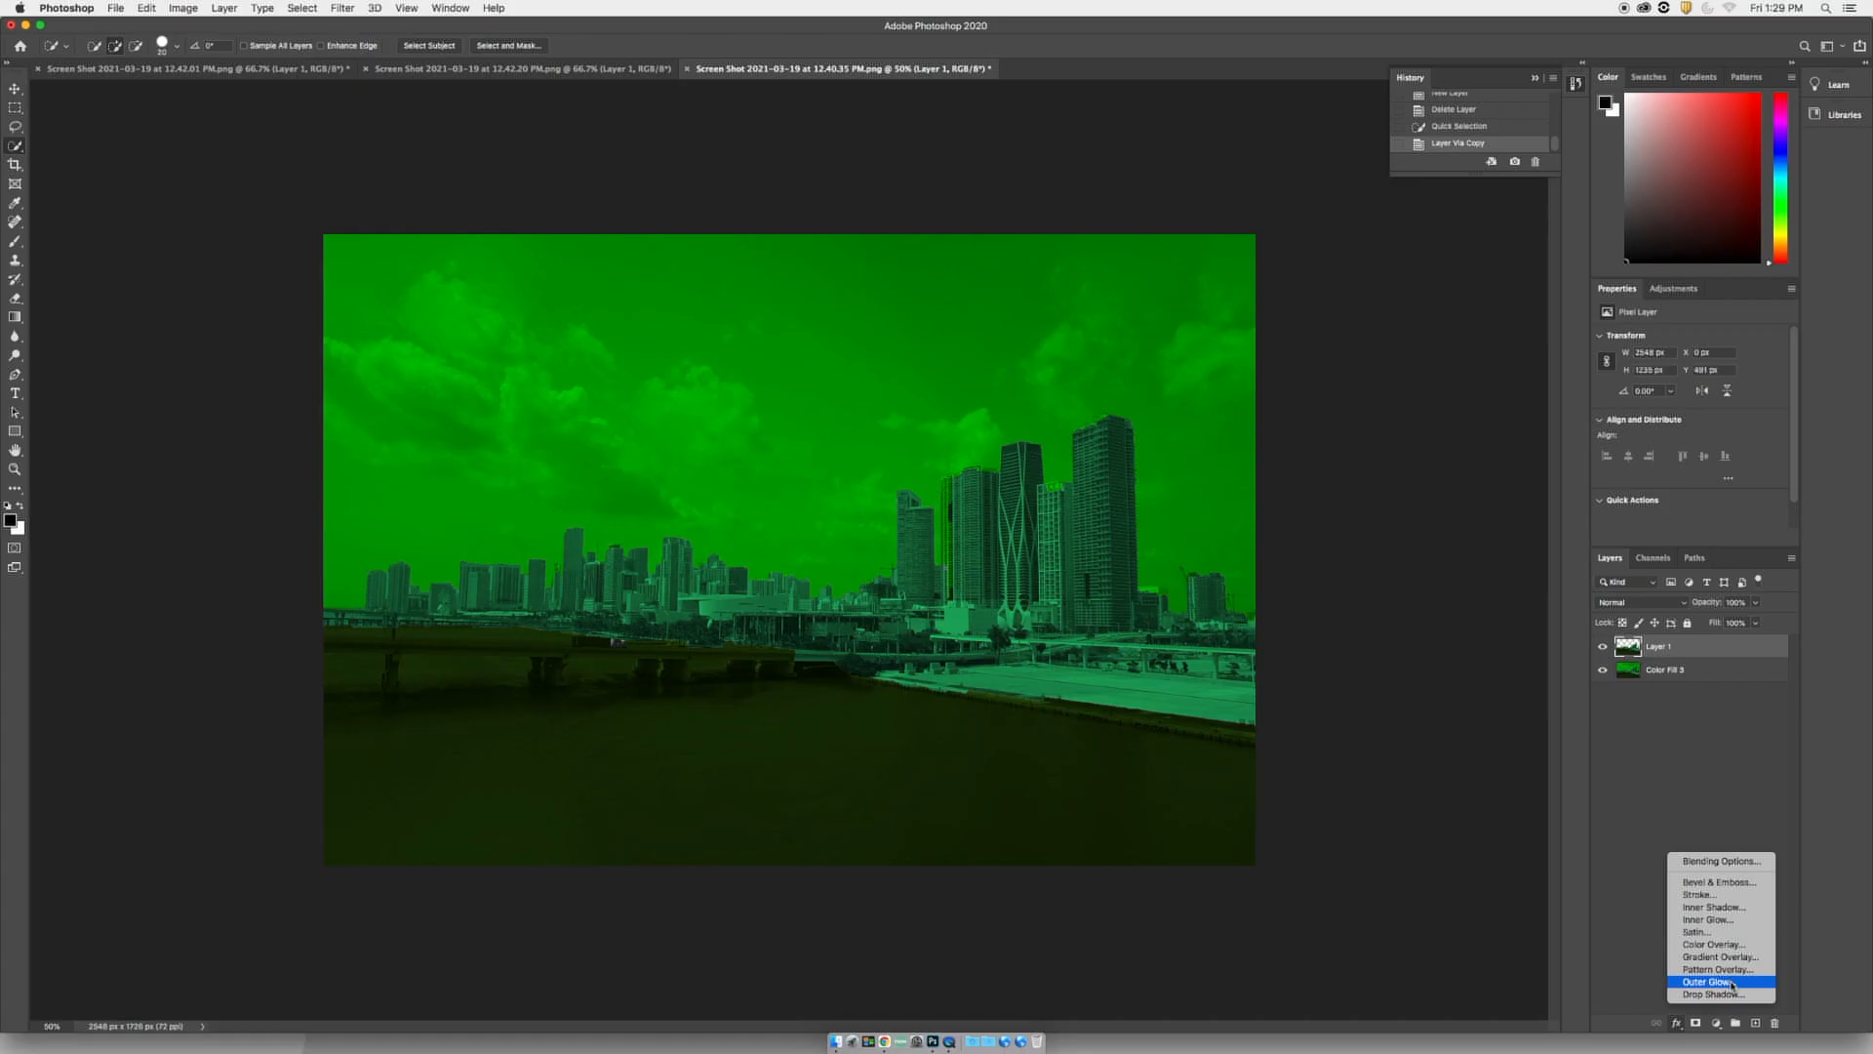
{"action": "left_click", "coordinate": [1590, 910]}
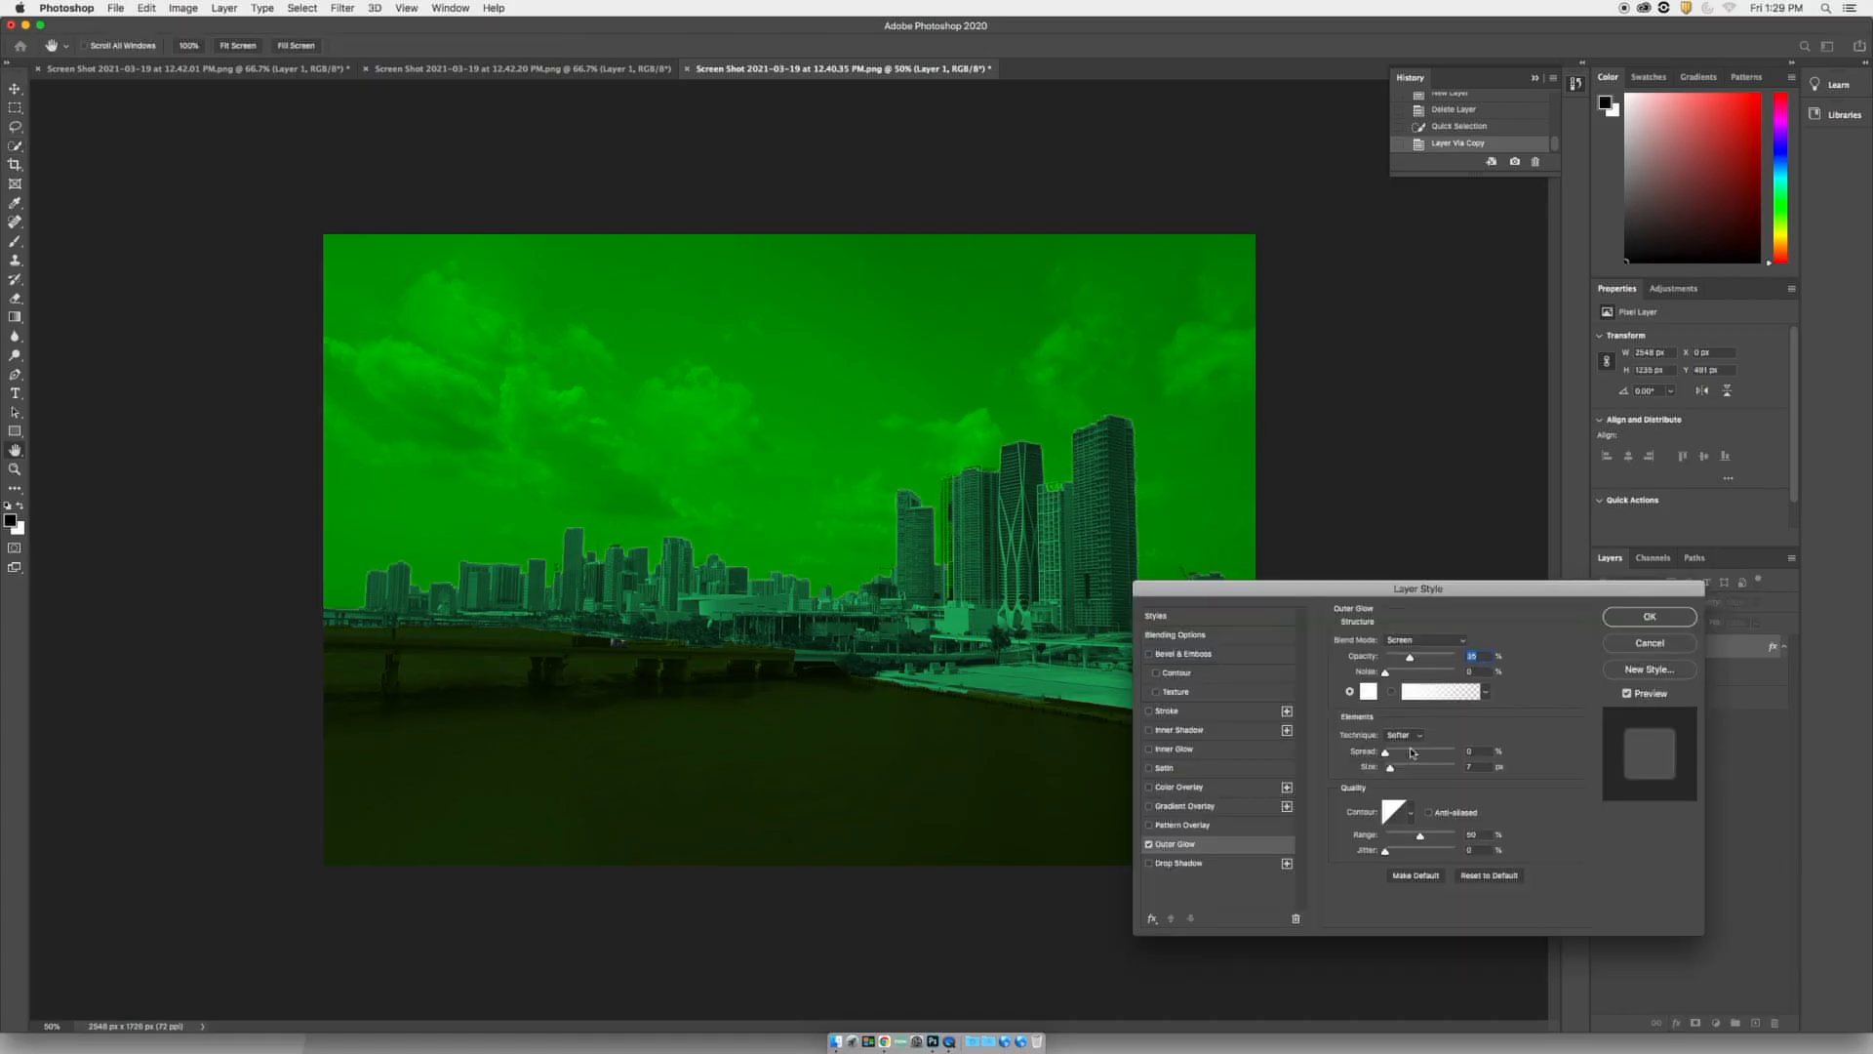
{"action": "left_click", "coordinate": [1369, 692]}
{"action": "left_click", "coordinate": [950, 529]}
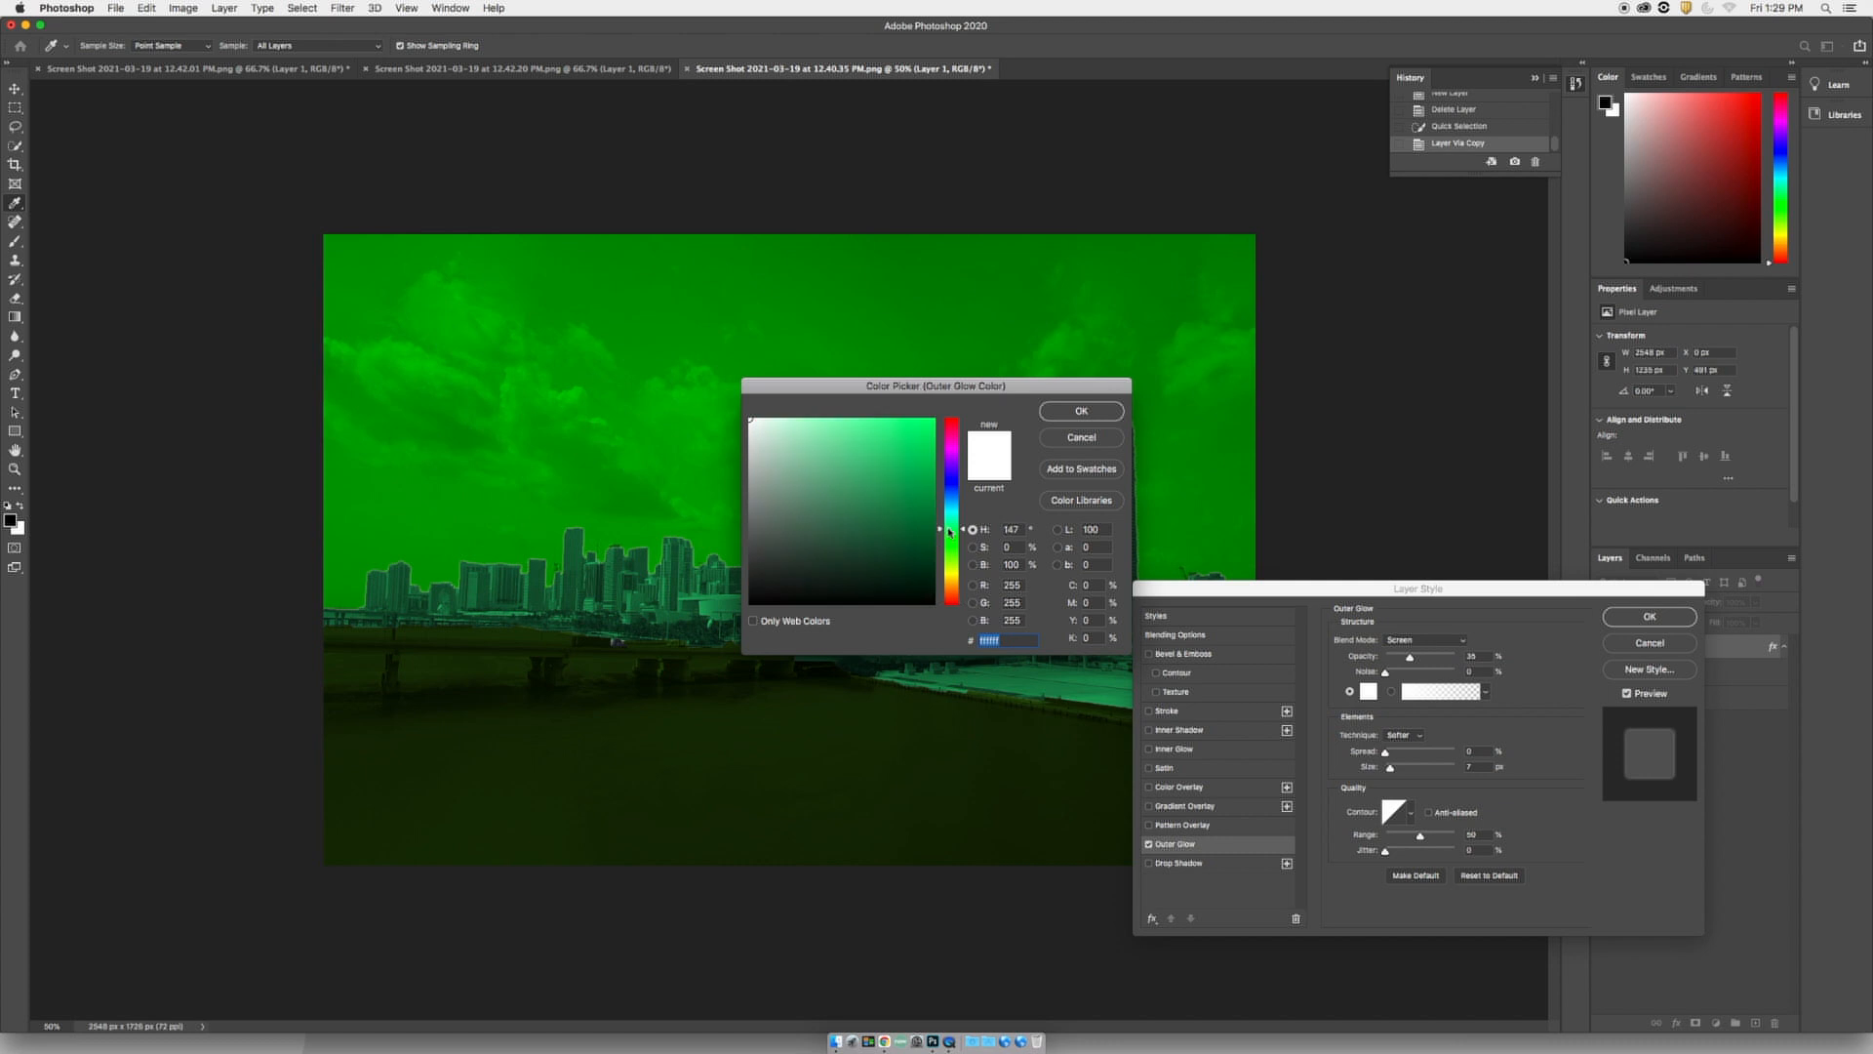
{"action": "left_click", "coordinate": [929, 432]}
{"action": "left_click", "coordinate": [1081, 411]}
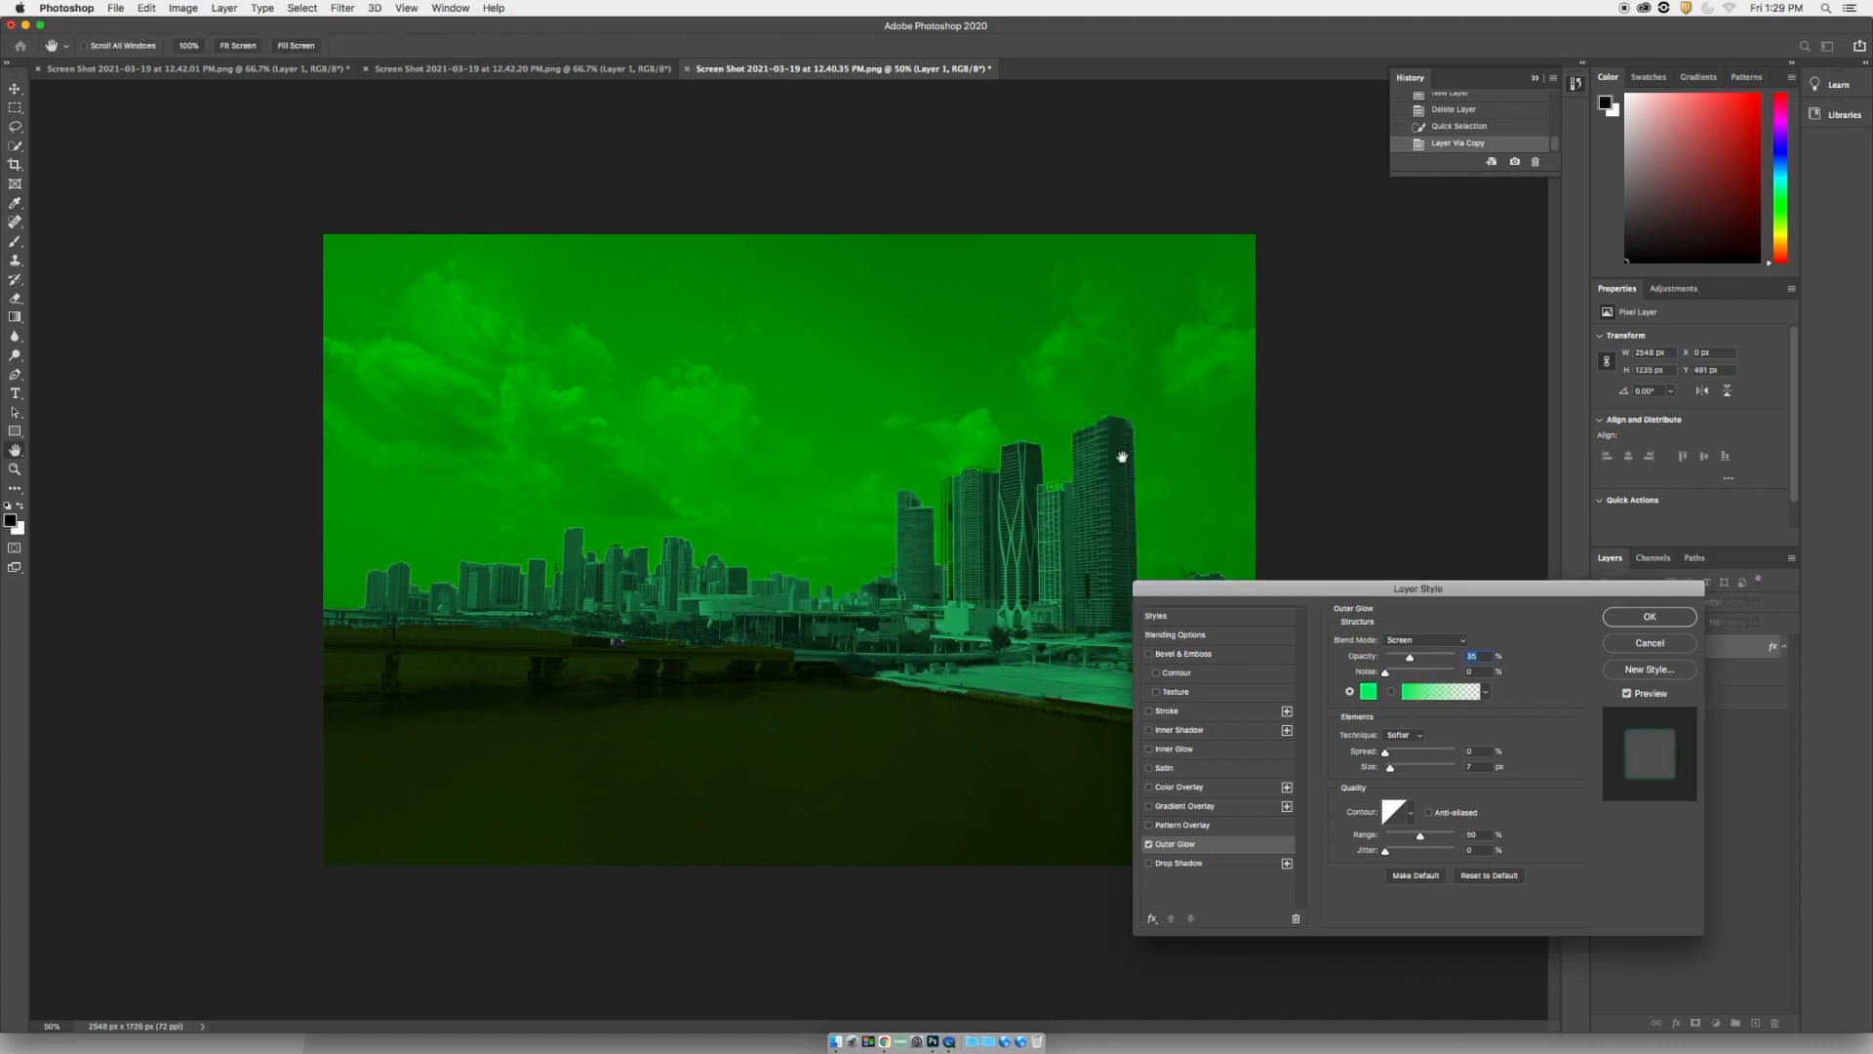
- Set the outer glow to Normal blend mode with 98% opacity, 17% spread and a size of 150 px
{"action": "left_click", "coordinate": [1435, 640]}
{"action": "left_click", "coordinate": [1403, 534]}
{"action": "left_click_drag", "start_coordinate": [1402, 768], "coordinate": [1425, 771]}
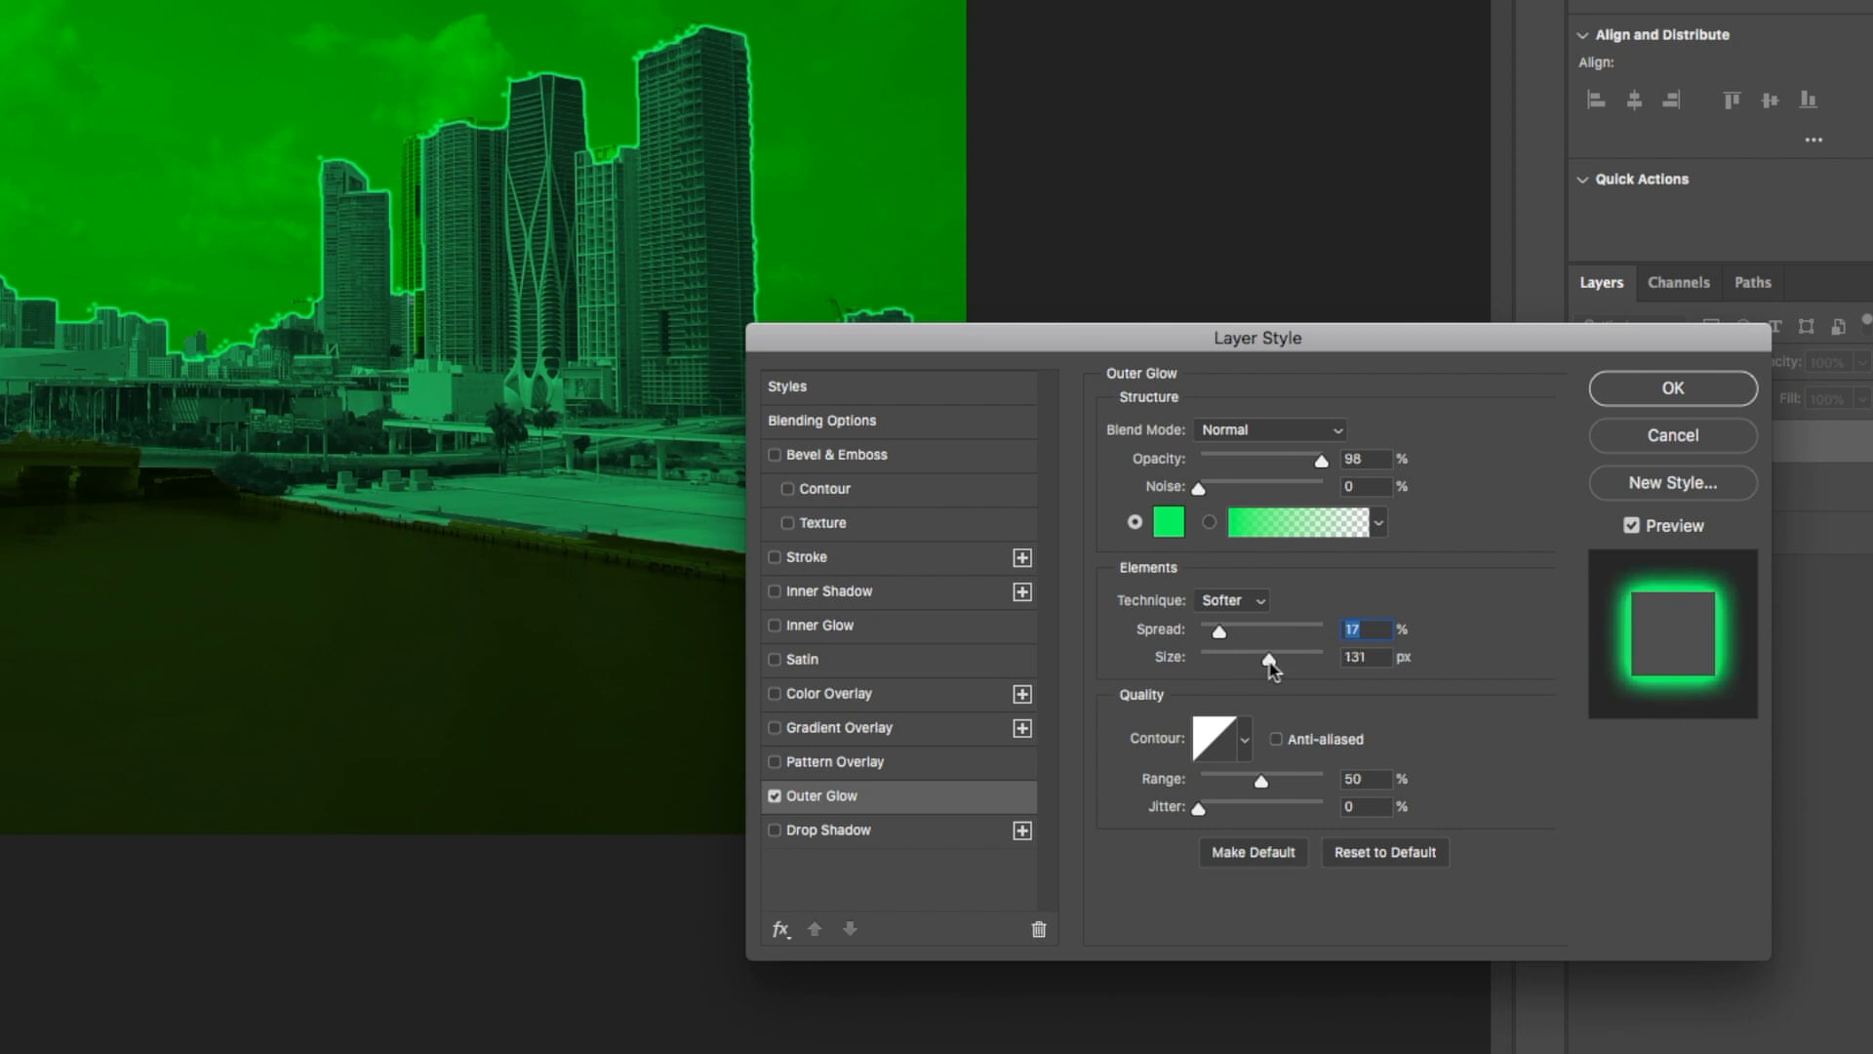
{"action": "left_click_drag", "start_coordinate": [1272, 669], "coordinate": [1261, 669]}
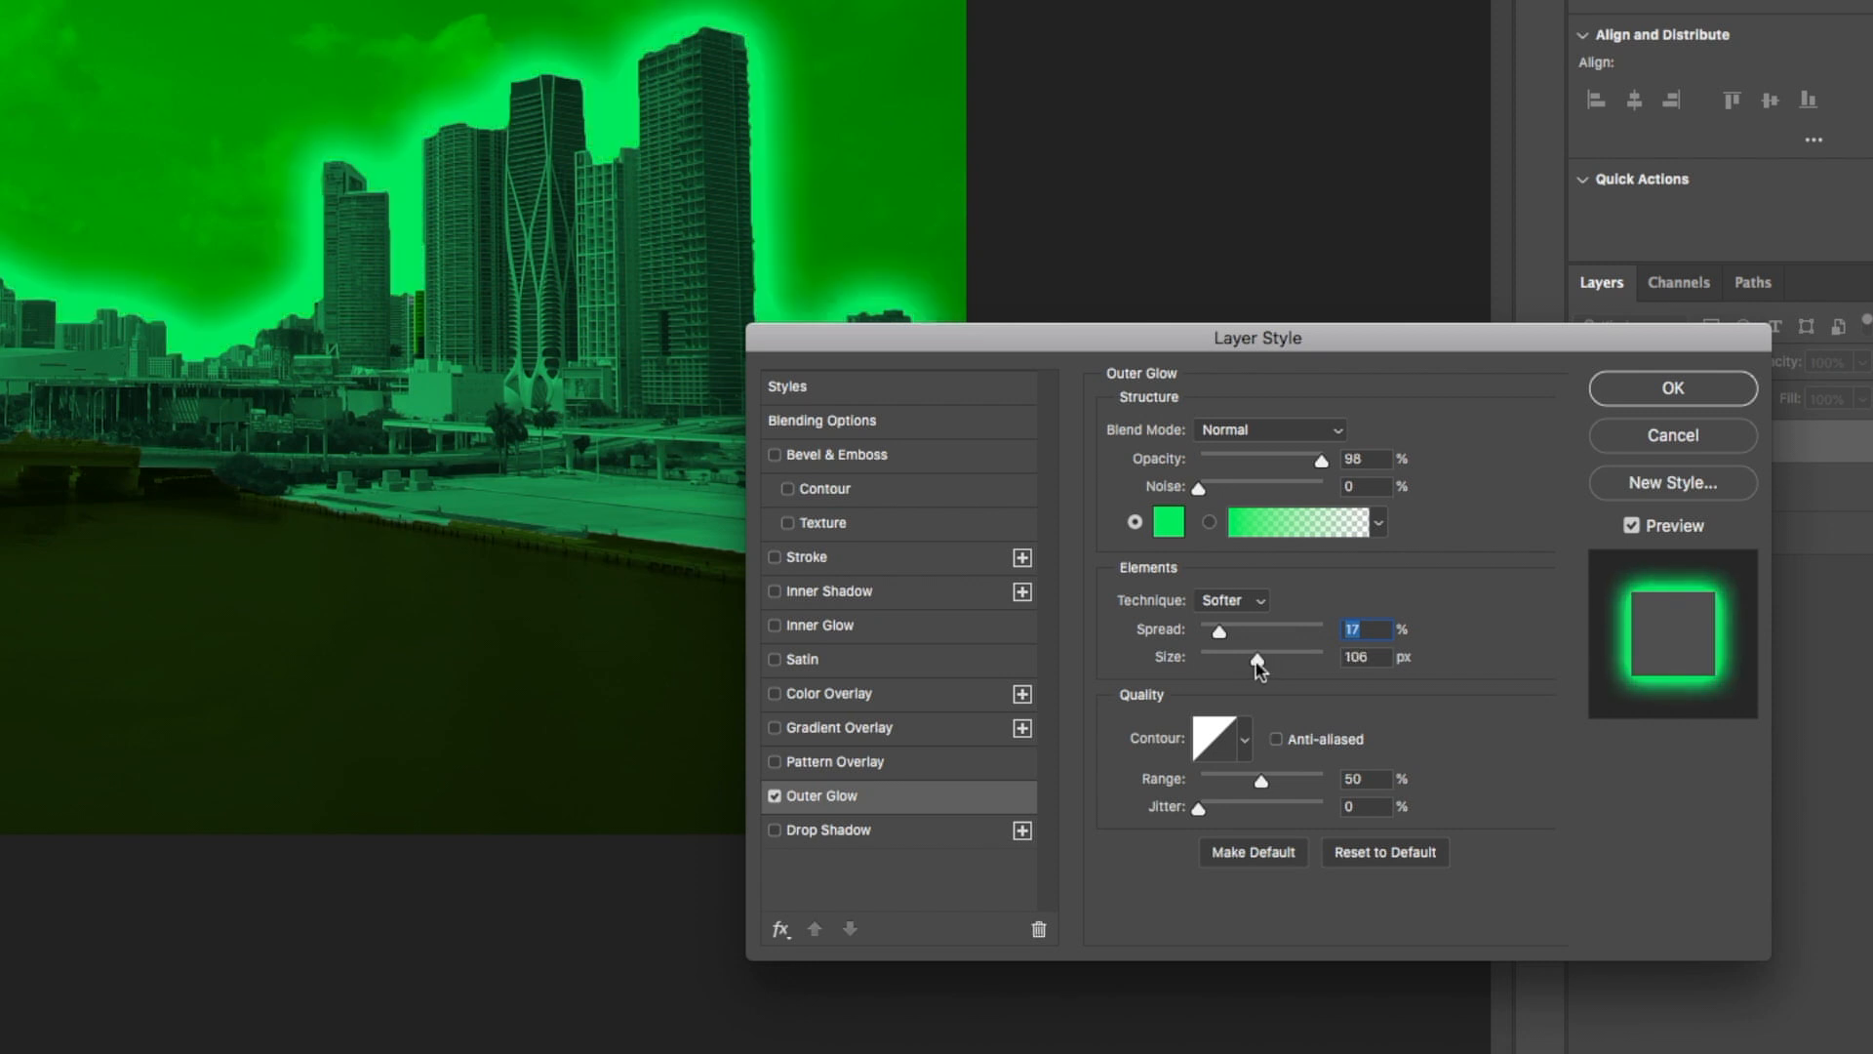
{"action": "left_click_drag", "start_coordinate": [1101, 335], "coordinate": [1397, 594]}
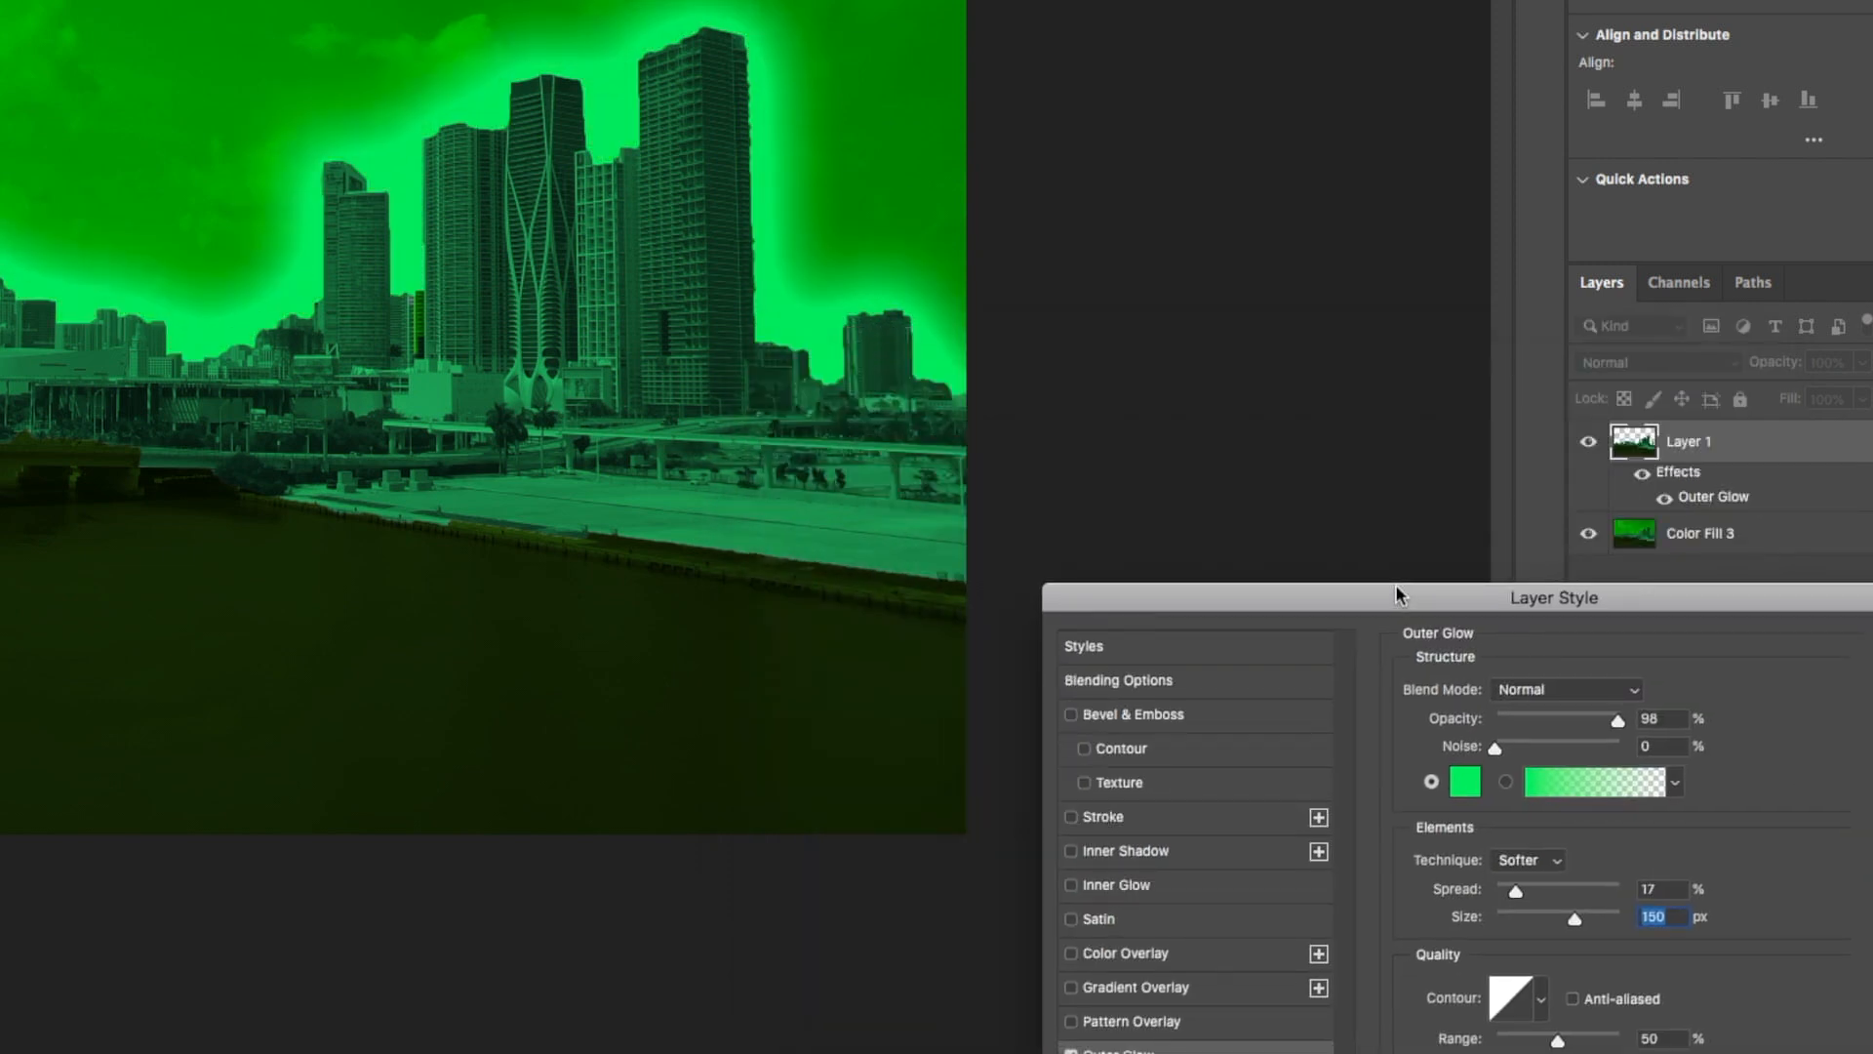